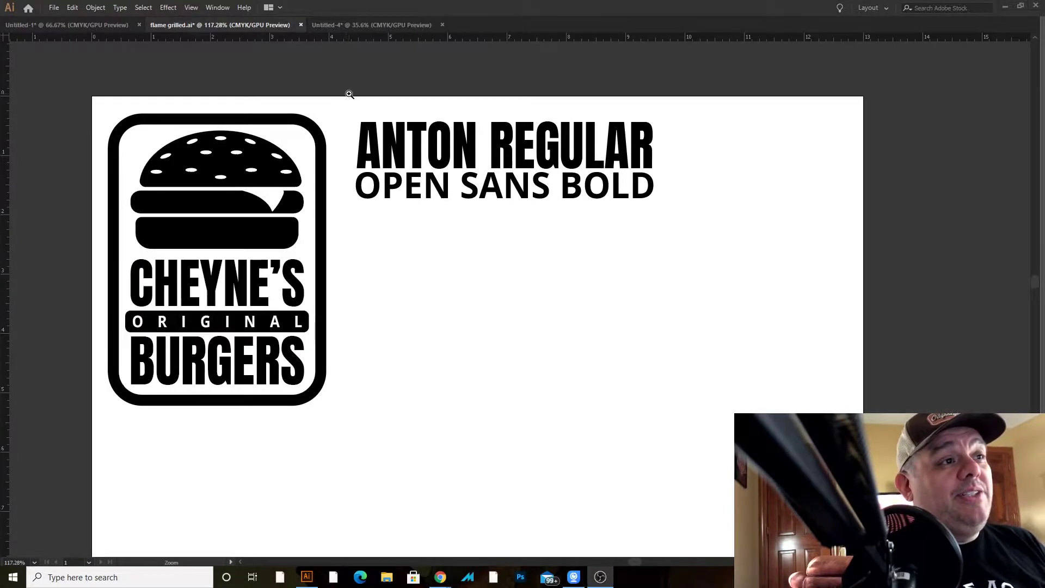
key("Tab")
left_click_drag(441, 155, 408, 148)
key("v")
left_click(356, 156)
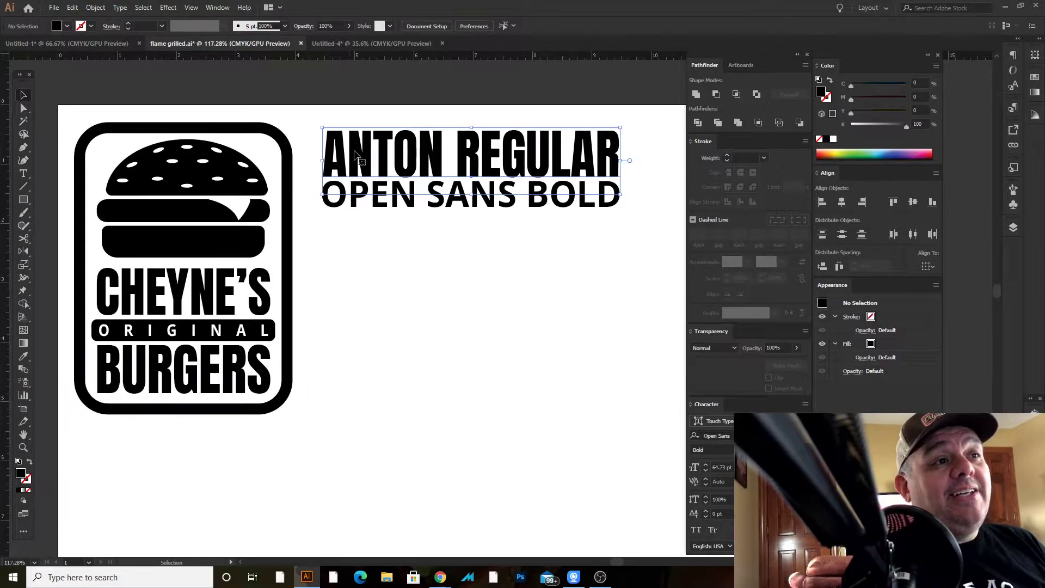
left_click(380, 193)
left_click(443, 237)
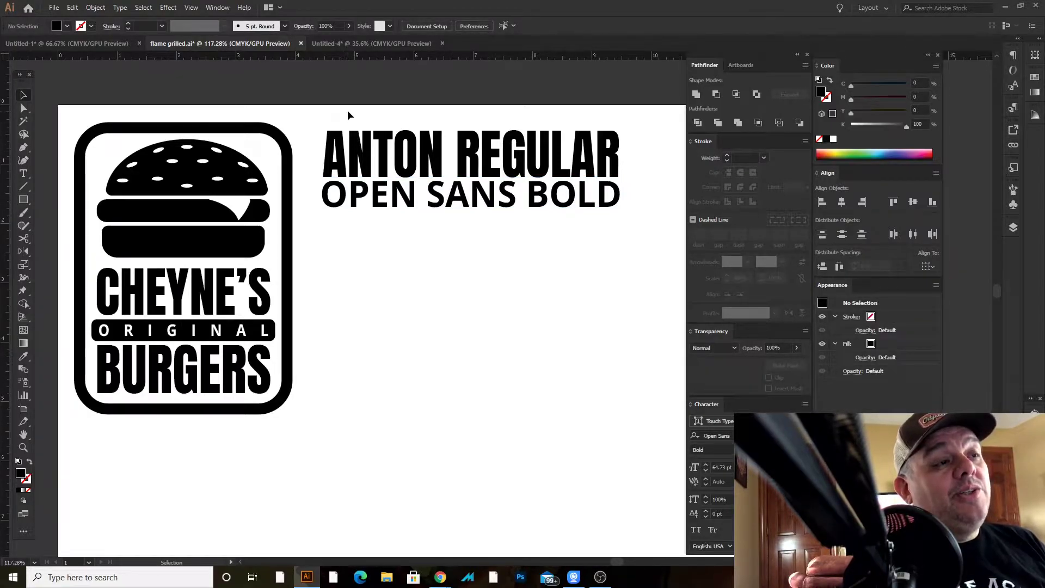
left_click_drag(387, 229, 431, 221)
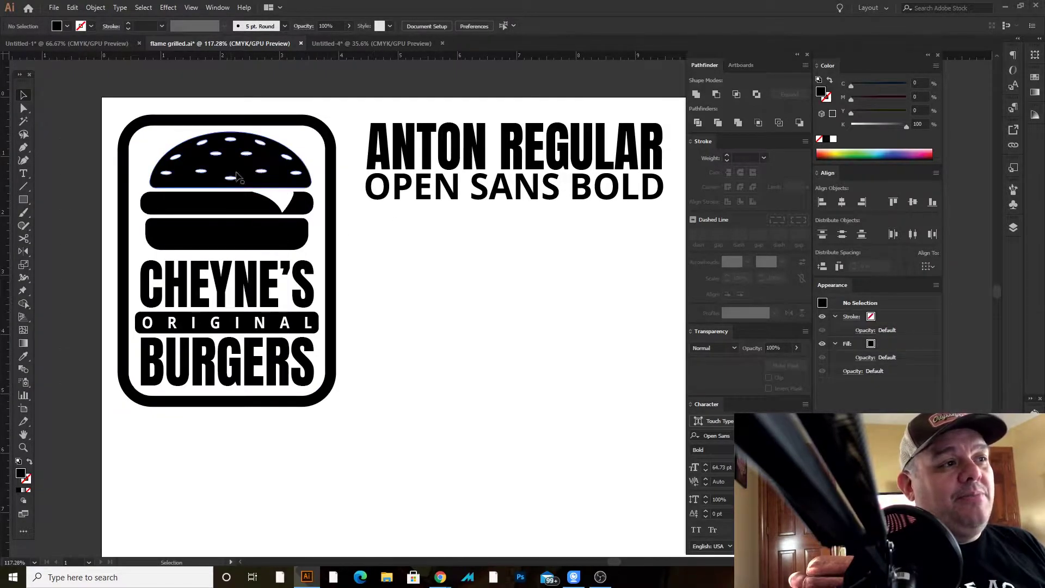
Draw a black rectangle about 3.01 in wide and 0.61 in high below the font sample text
key("Tab")
left_click_drag(405, 217, 436, 218)
left_click_drag(435, 215, 414, 253)
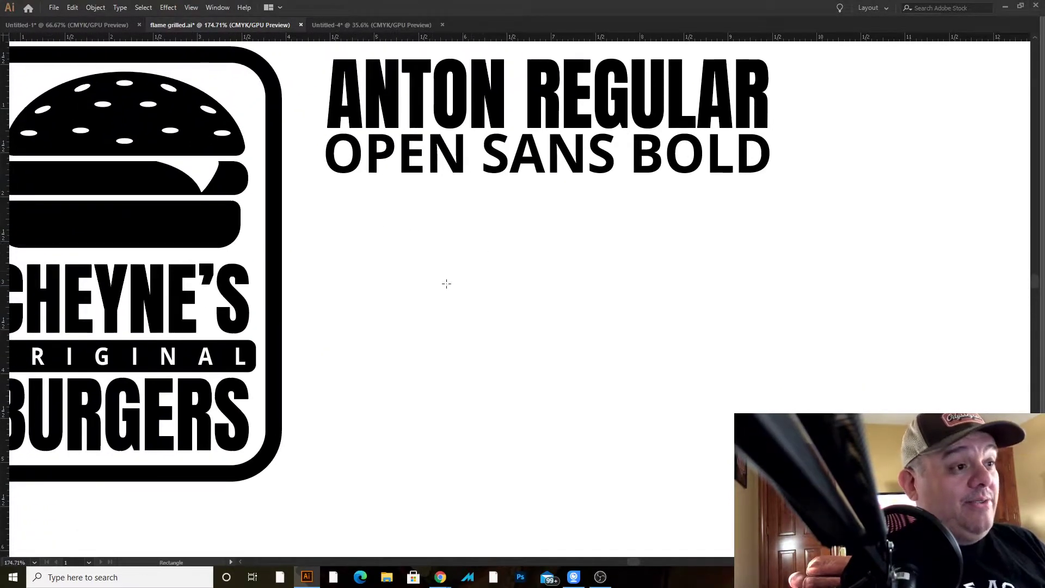
left_click_drag(381, 307, 647, 360)
key("Tab")
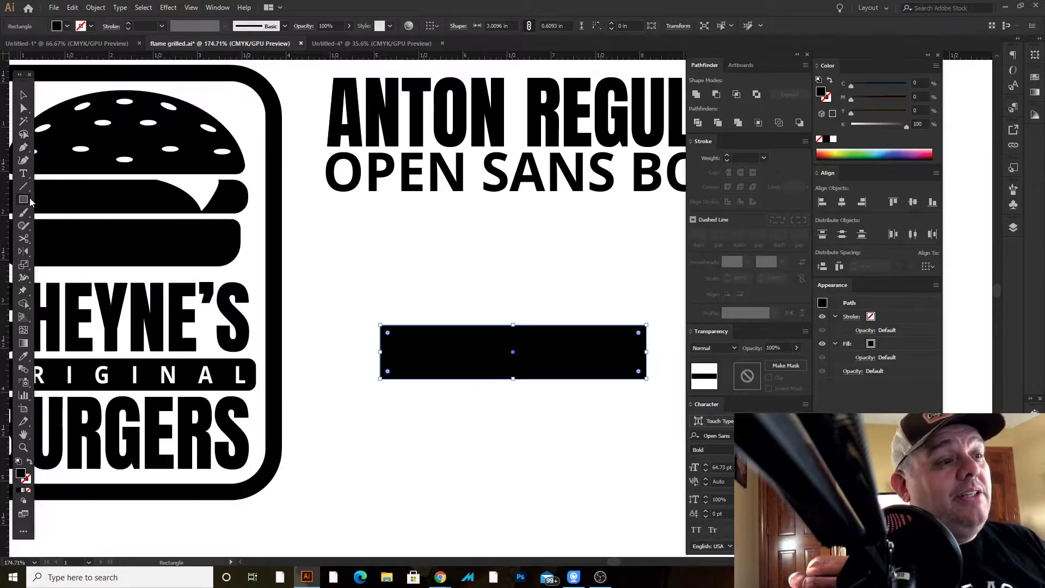
key("Tab")
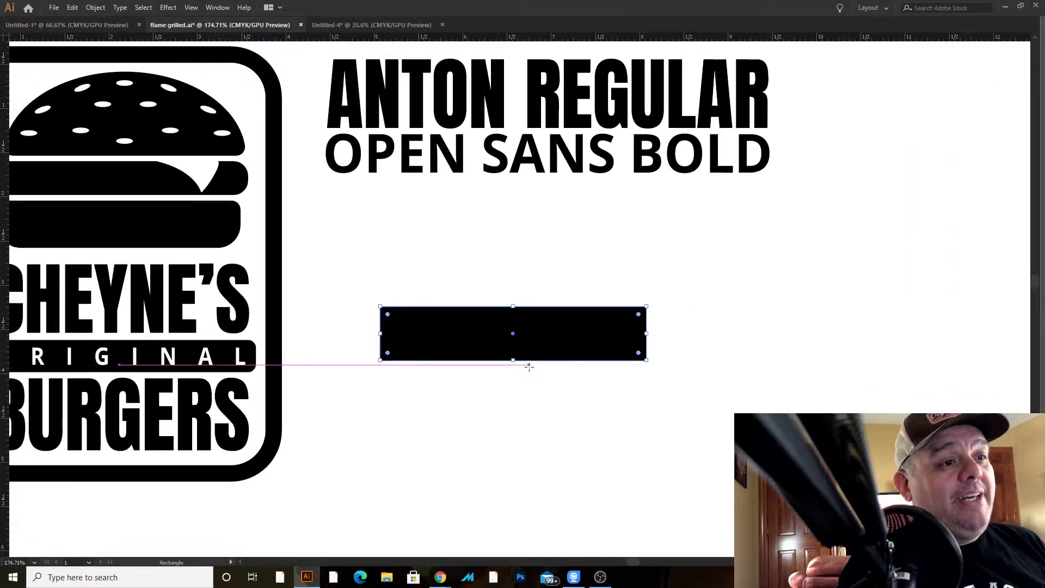
Move the black rectangle into the empty area at the right side of the artboard
left_click(563, 339)
key("Return")
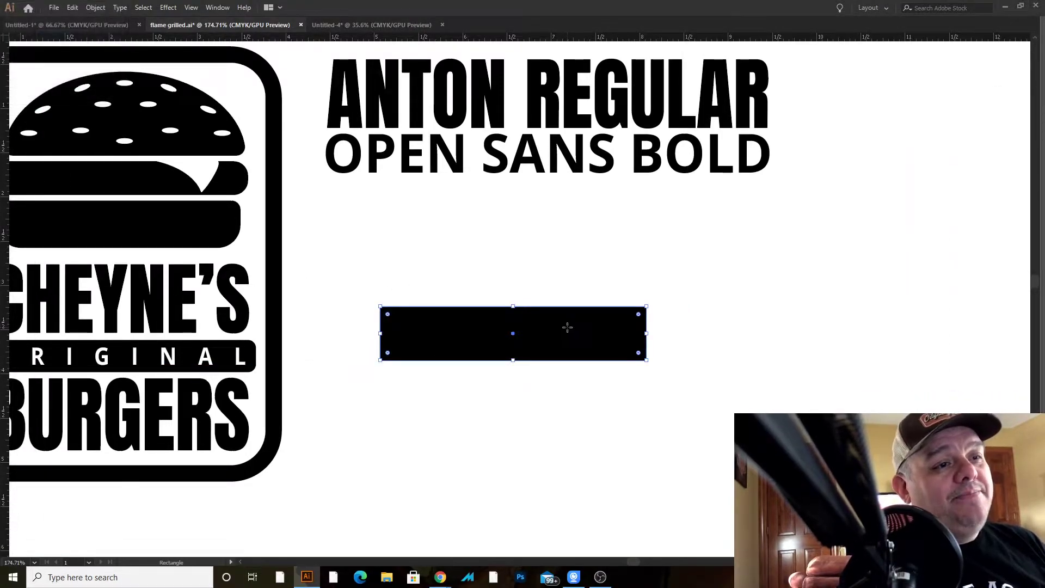
key("ctrl+z")
left_click_drag(593, 267, 485, 224)
left_click_drag(488, 280, 823, 340)
left_click_drag(726, 245, 428, 209)
key("Tab")
key("Tab")
key("Tab")
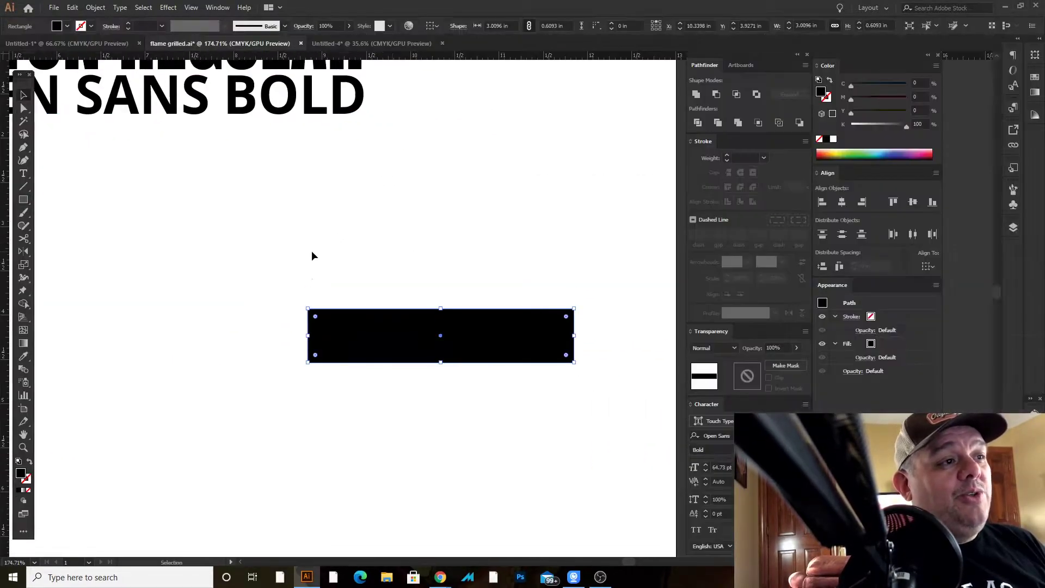
Draw a black circle about 3.01 in across with the Ellipse tool, matching the rectangle's width
left_click_drag(25, 200, 65, 226)
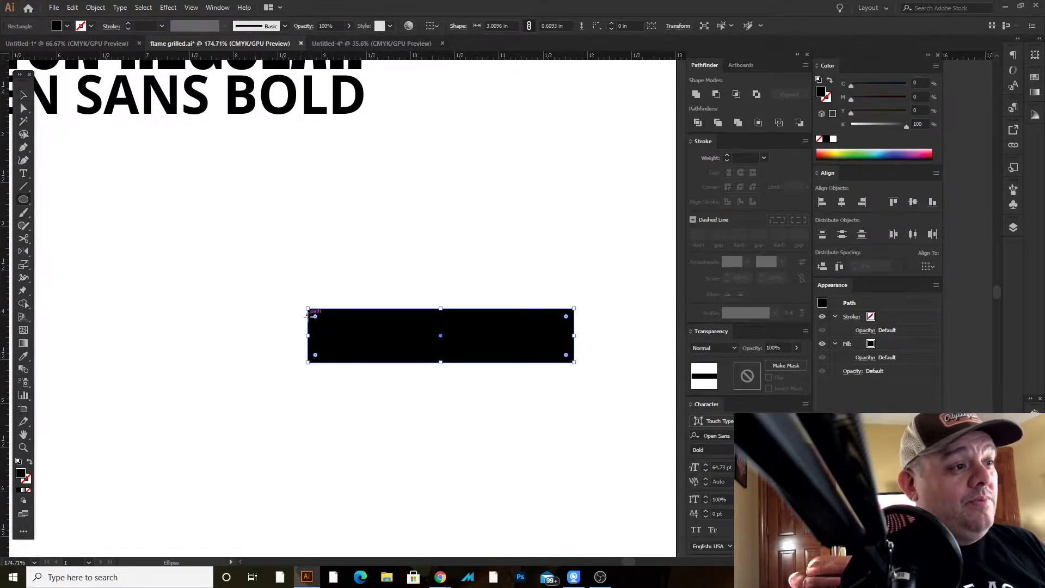
left_click_drag(308, 323, 575, 257)
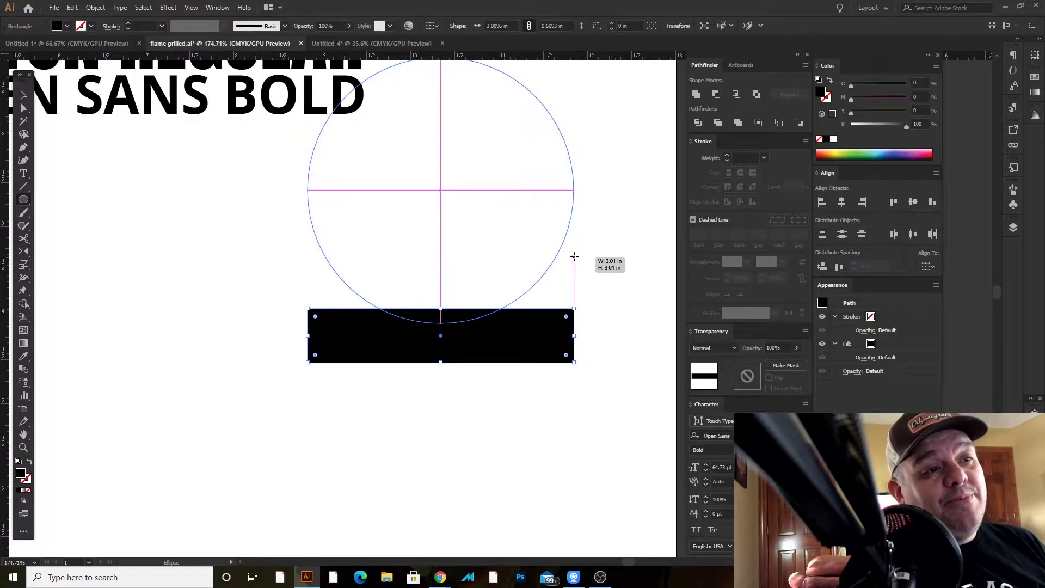
left_click_drag(575, 257, 575, 256)
left_click_drag(403, 190, 518, 305)
key("ctrl+z")
Move the circle straight down to sit clear below the rectangle
key("v")
left_click_drag(472, 194, 467, 468)
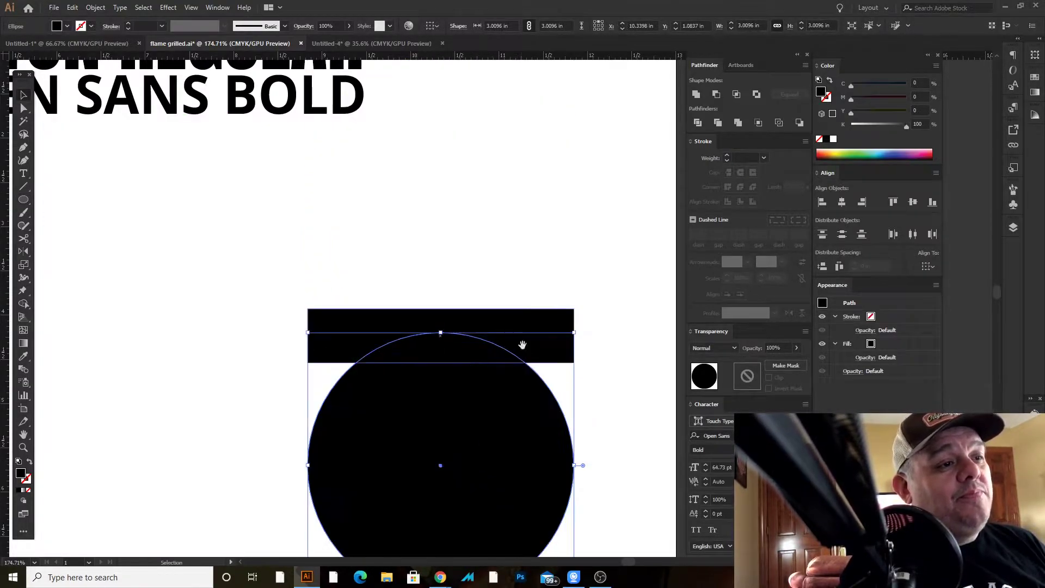
scroll(520, 245, "down", 5)
left_click_drag(499, 272, 499, 344)
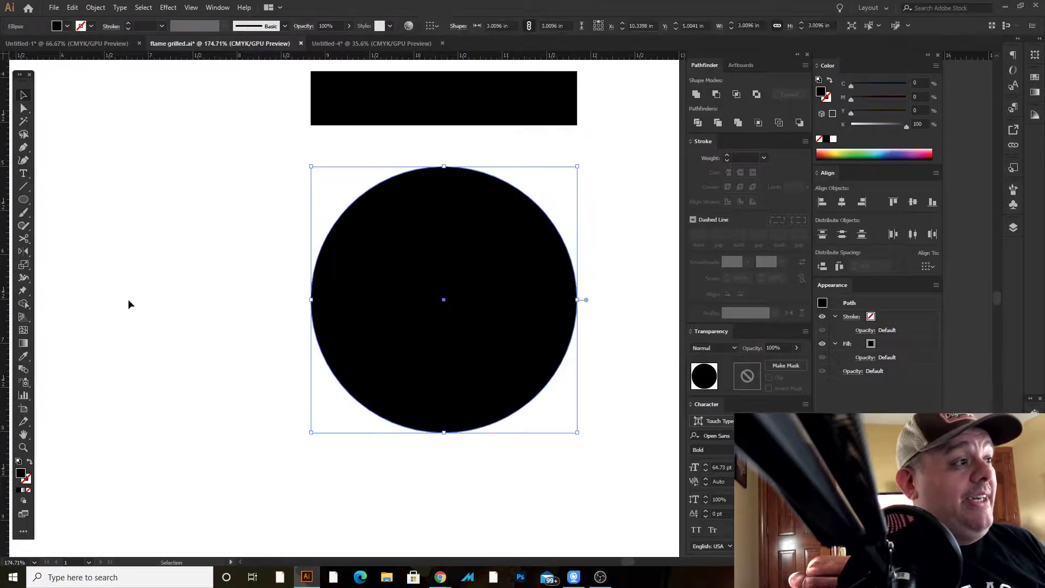
Cut the circle at its left and right anchor points with Scissors and delete the lower half
left_click(27, 241)
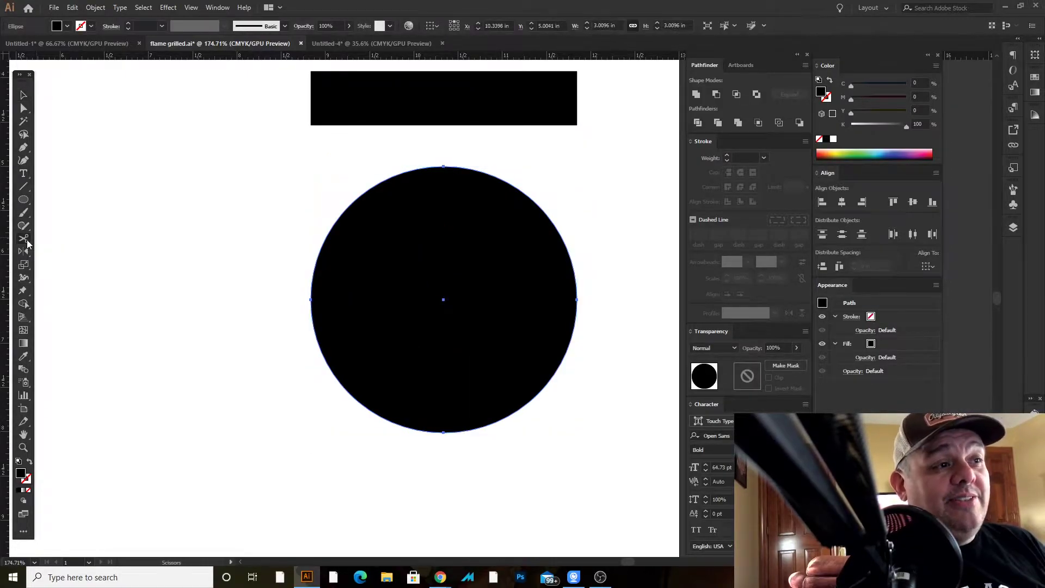
left_click(311, 300)
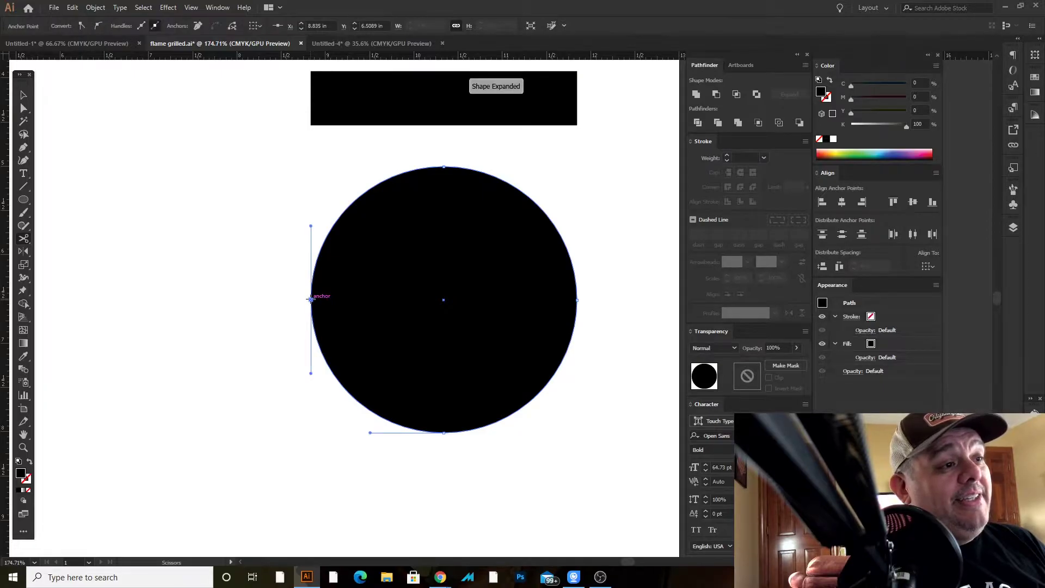
left_click(578, 299)
key("v")
left_click_drag(465, 362, 292, 432)
key("Delete")
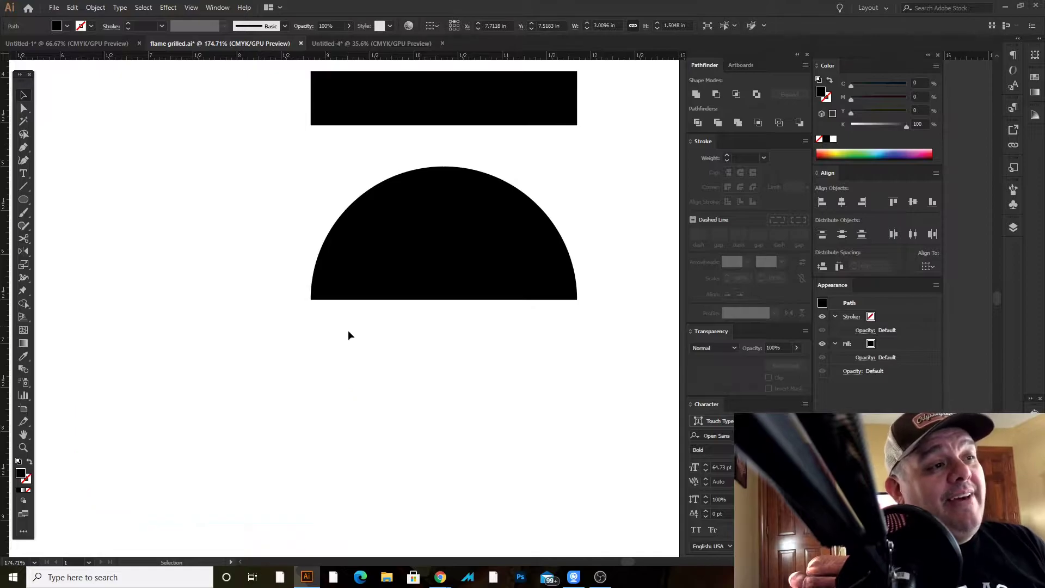
Swap the half circle's fill and stroke to show its path as an outline
left_click(403, 281)
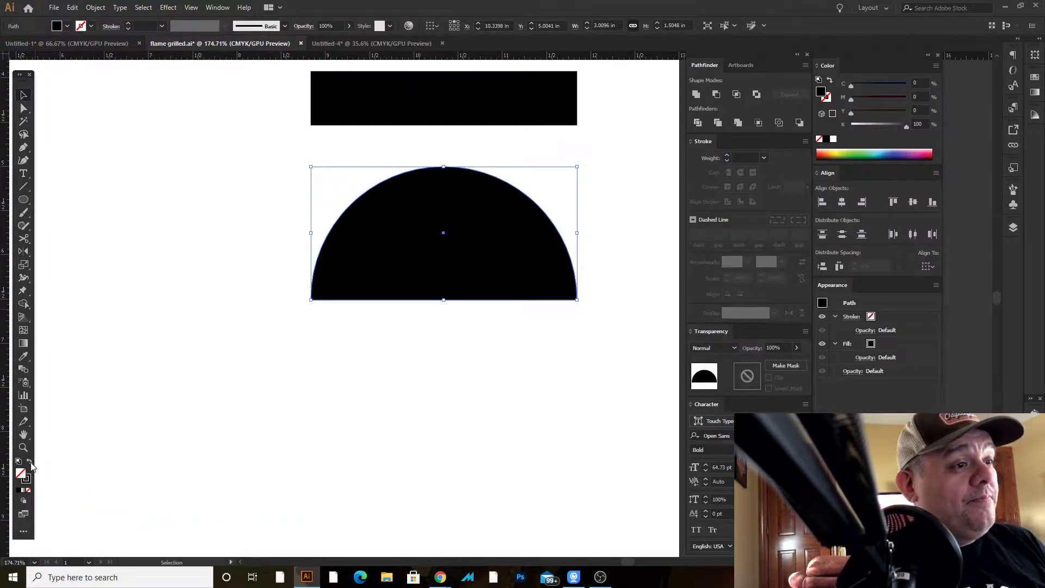
left_click(30, 462)
left_click(403, 328)
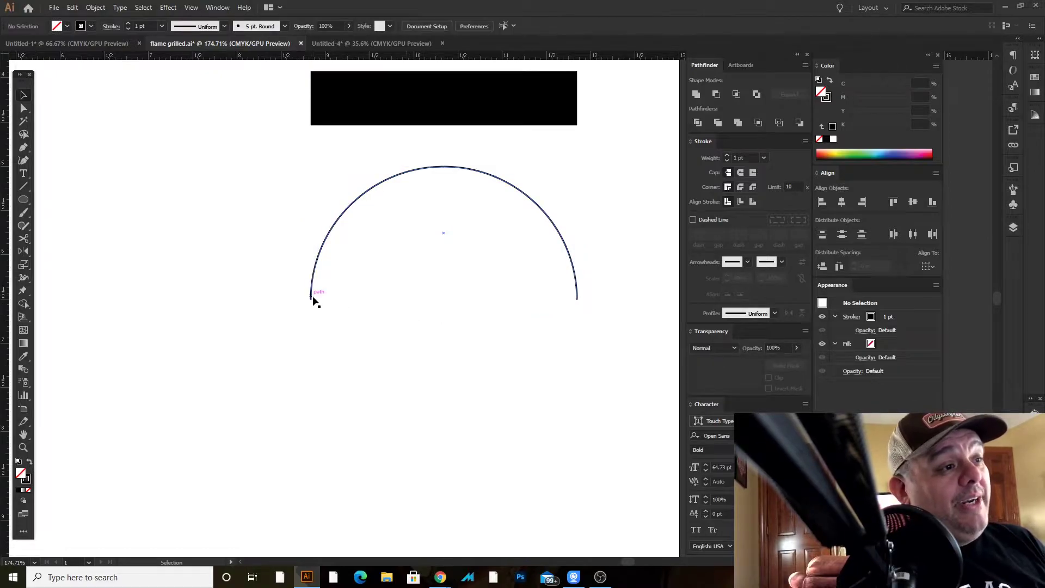
Close the half circle's open base with a straight Pen tool line and swap the fill back to solid black
left_click(25, 148)
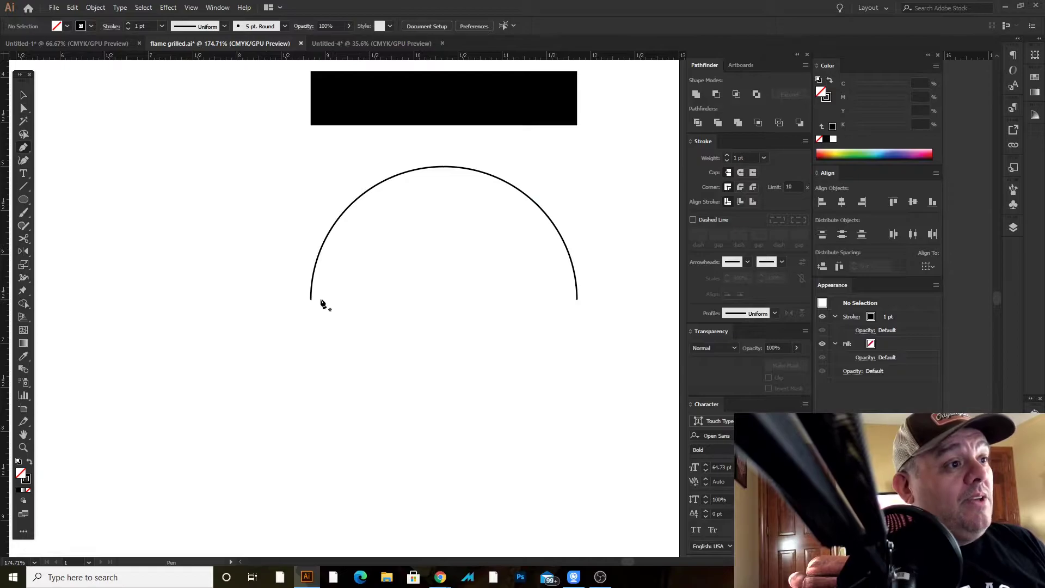
left_click(311, 300)
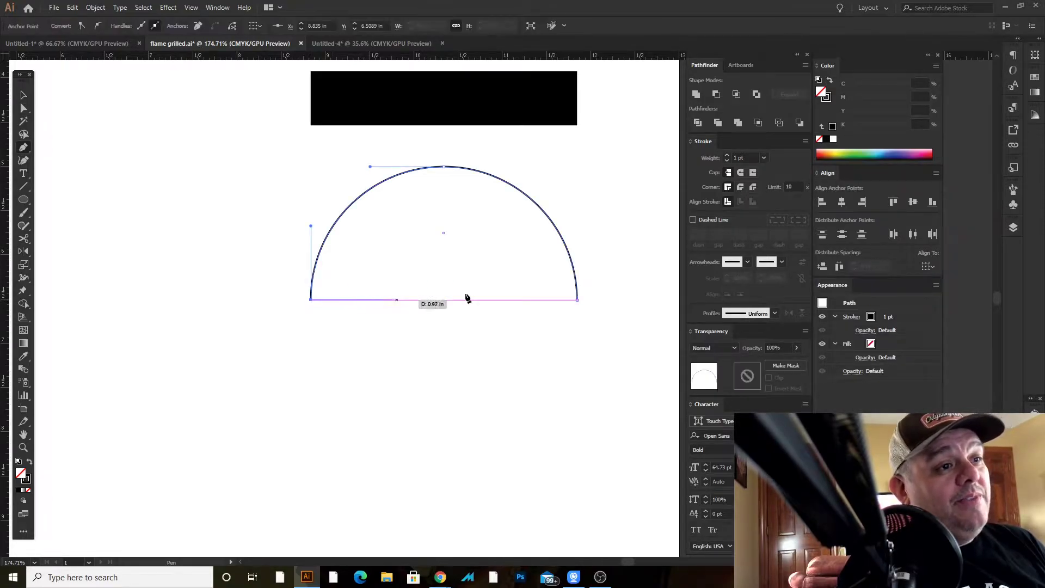
left_click(577, 300)
key("v")
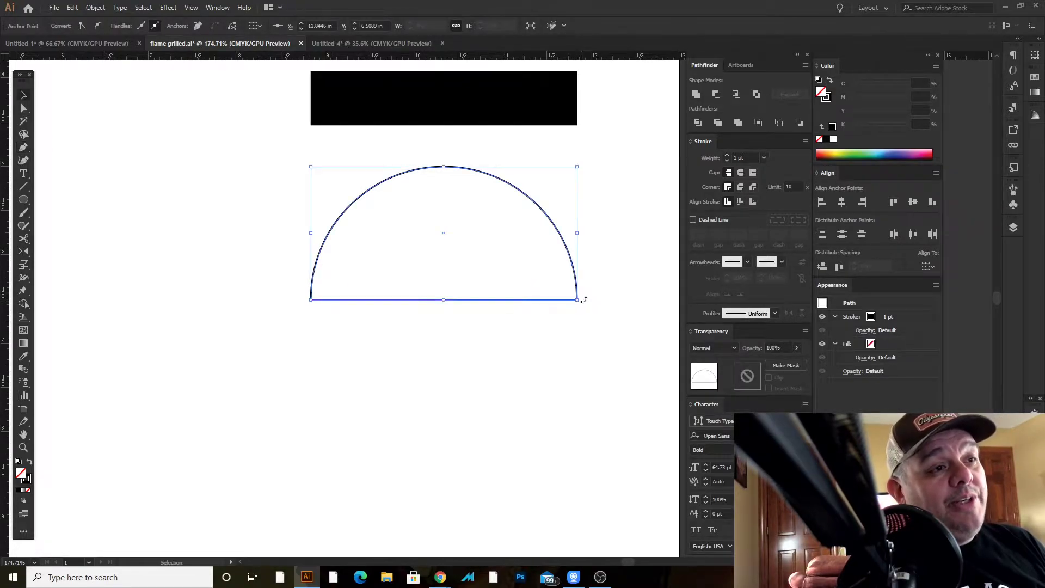
left_click(30, 463)
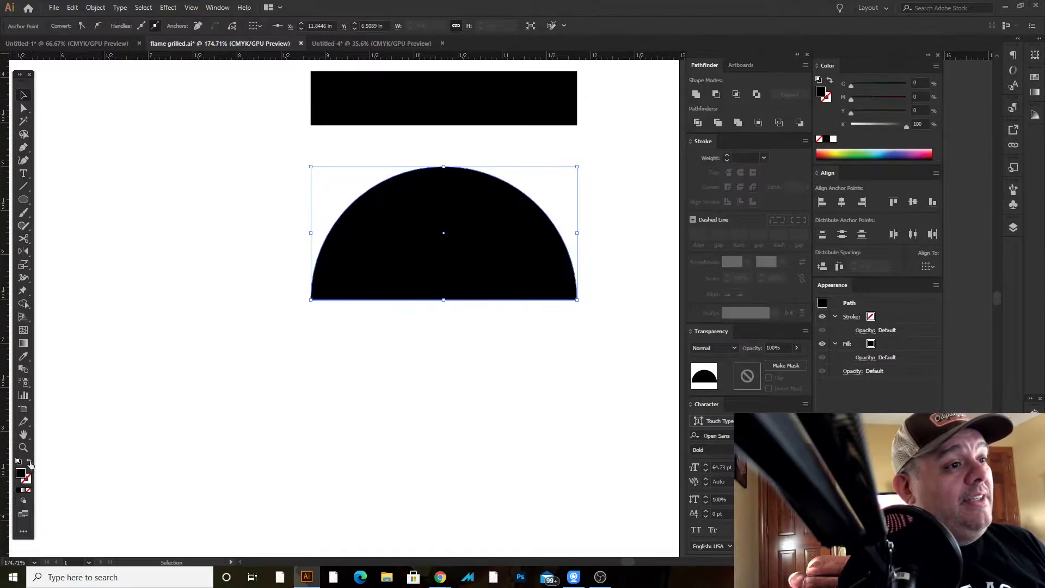
left_click(196, 411)
Move the half circle straight up above the rectangle as the top bun, leaving a gap between them
scroll(284, 366, "up", 4)
left_click_drag(416, 487, 416, 201)
left_click(458, 400)
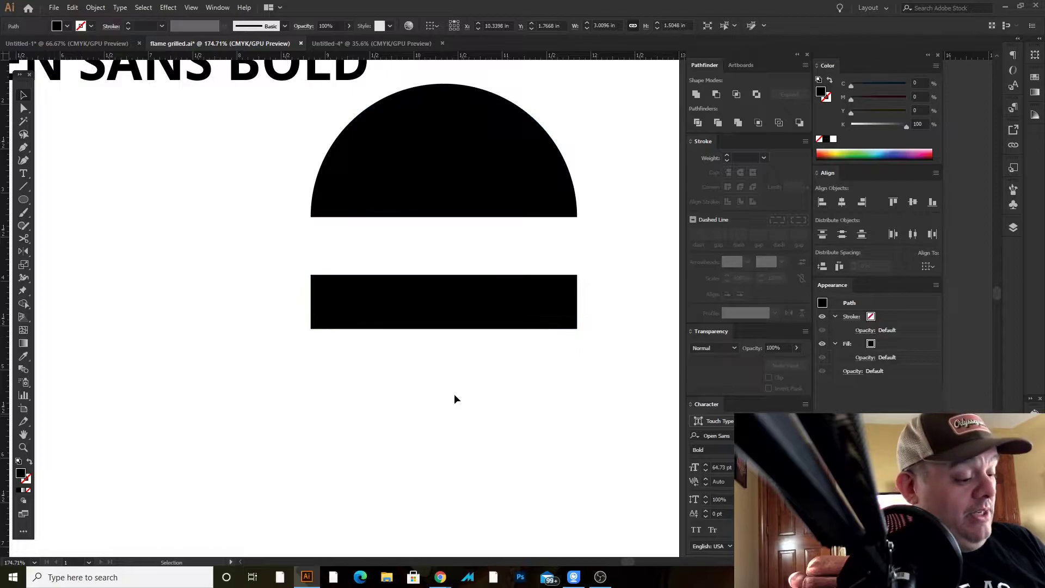
Draw a thin rectangle about 3.01 in wide and 0.36 in high in the gap between the bun and the lower rectangle
key("m")
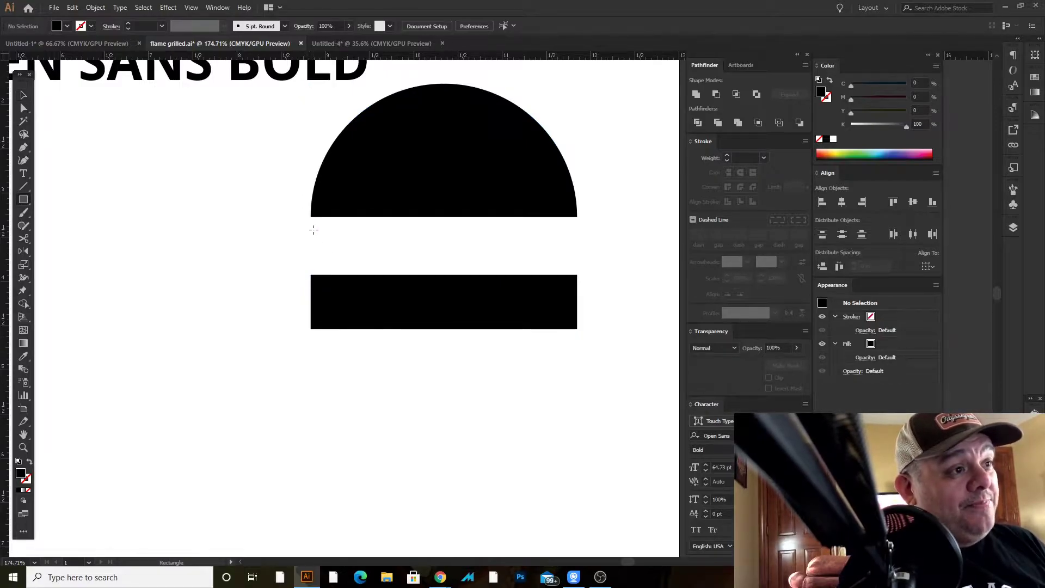
left_click(314, 229)
key("Escape")
left_click_drag(310, 232, 577, 264)
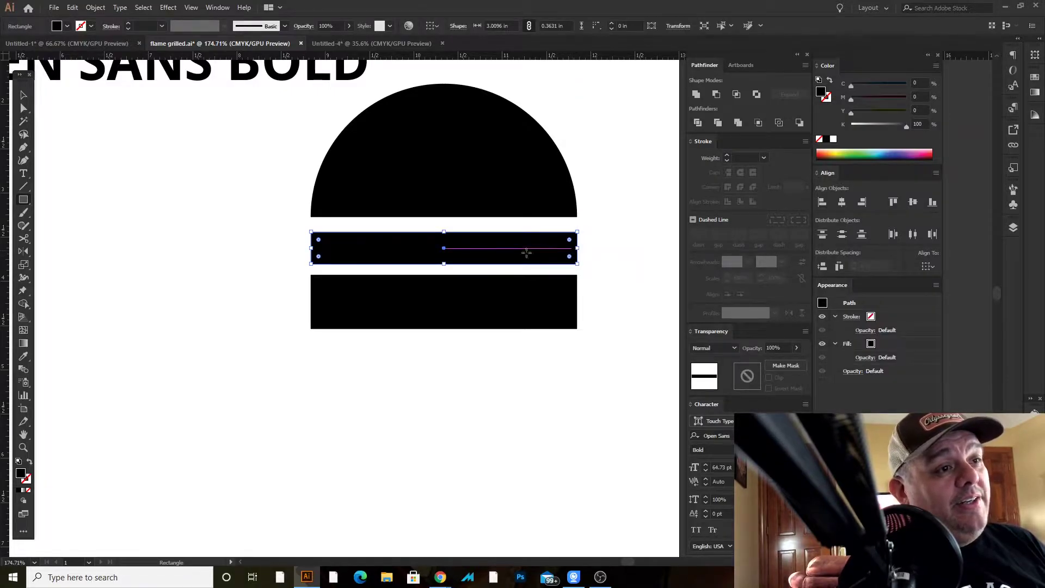
left_click(21, 101)
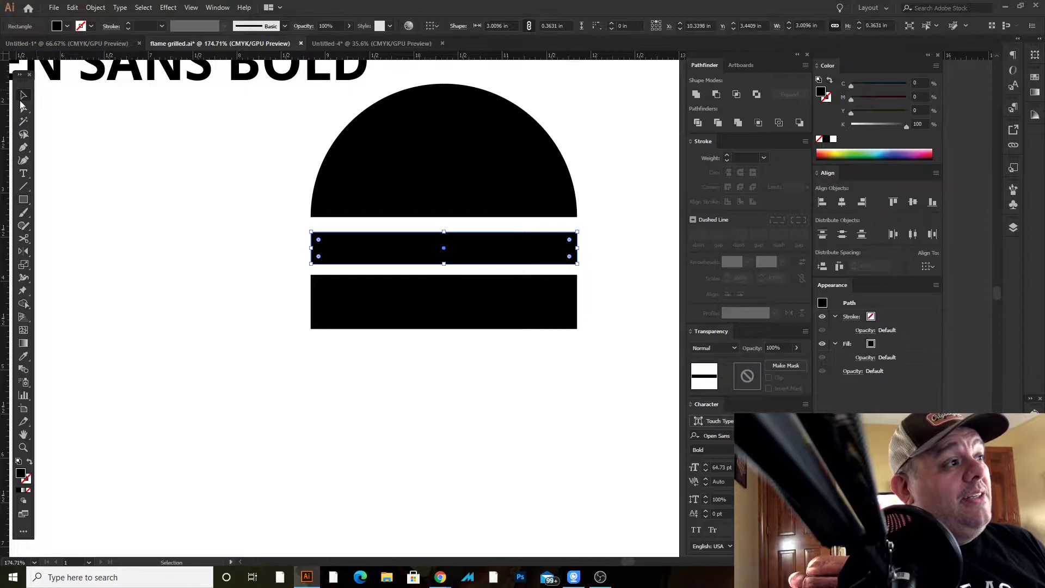
double_click(22, 97)
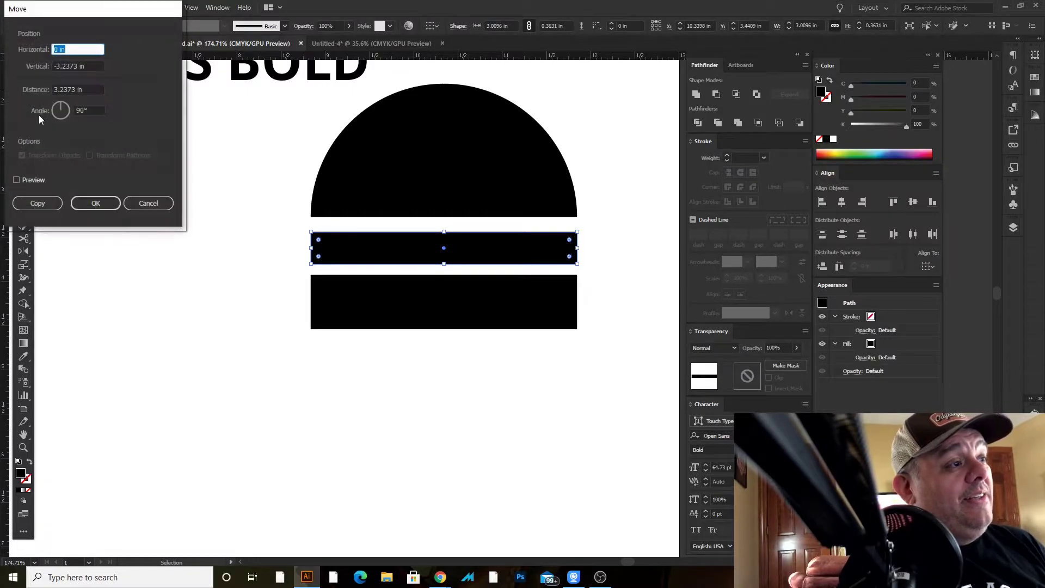
left_click(149, 201)
Widen the middle rectangle equally on both sides so it slightly overhangs the bun and the lower rectangle
key("ctrl+space")
left_click_drag(319, 233, 451, 315)
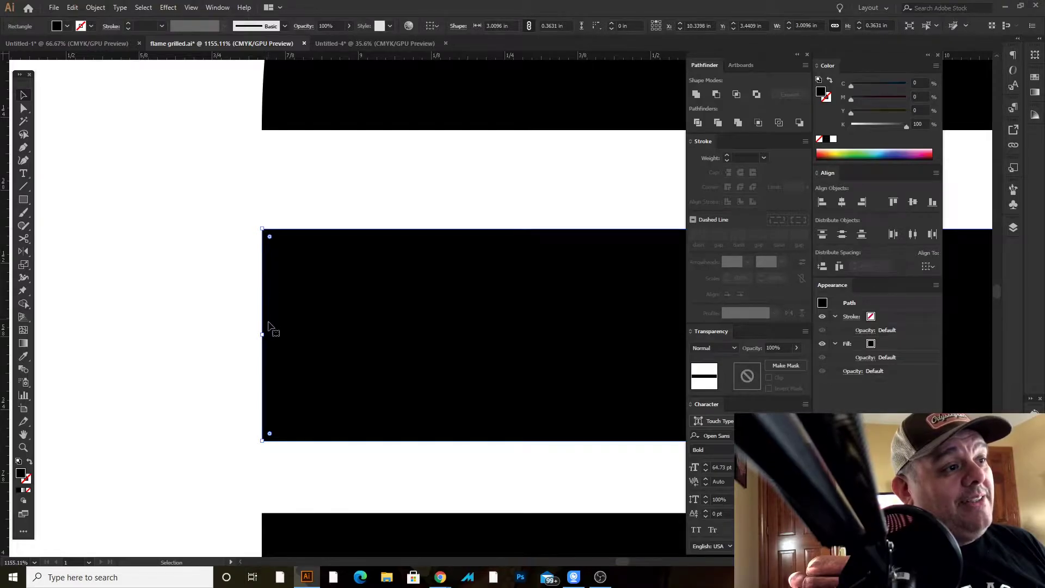
key("Tab")
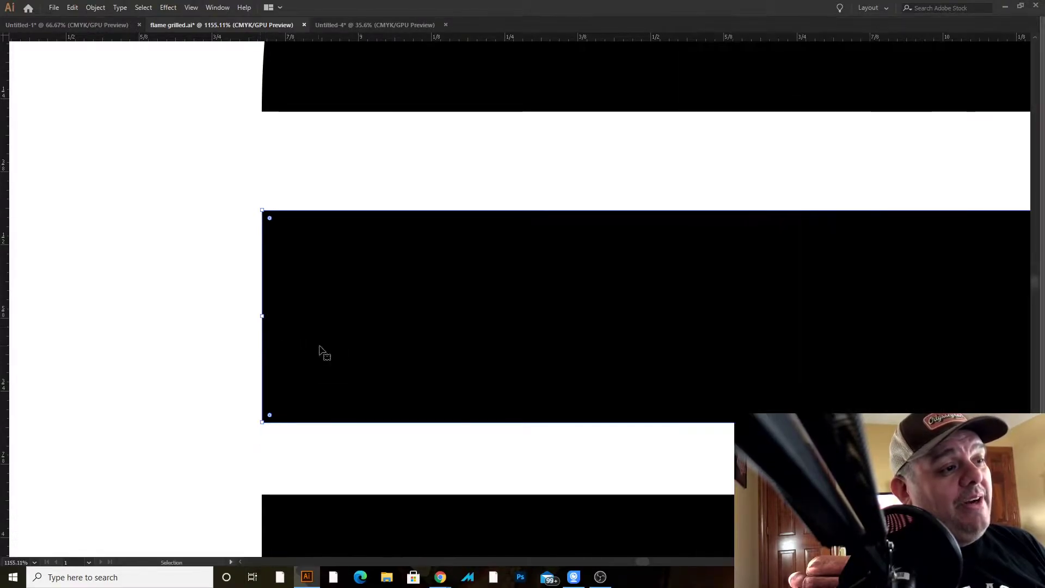
key("ctrl+space")
left_click_drag(323, 350, 238, 245)
key("ctrl+space")
left_click_drag(374, 344, 249, 196)
key("v")
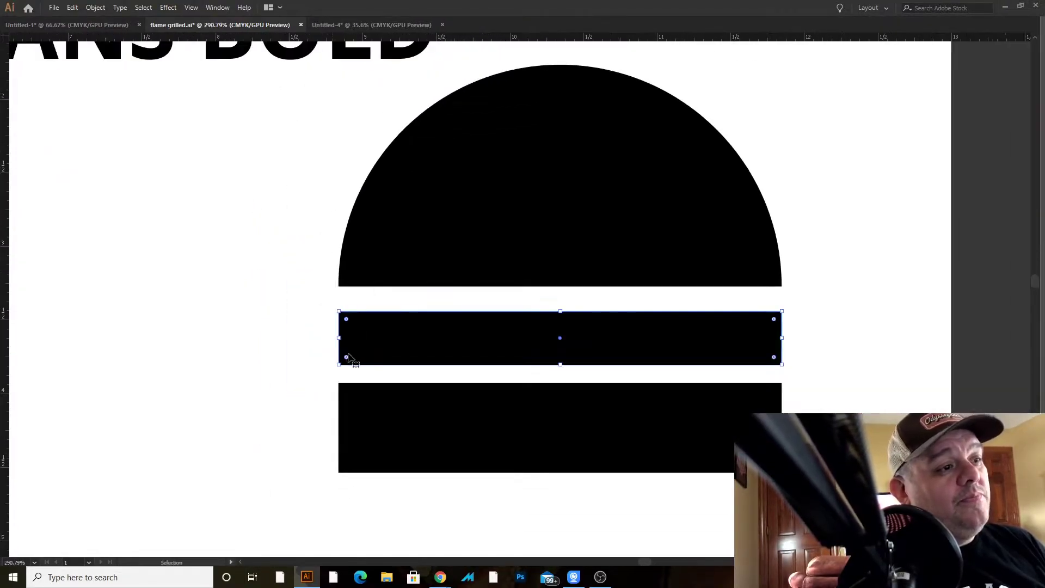
left_click_drag(340, 338, 303, 271)
left_click(280, 326)
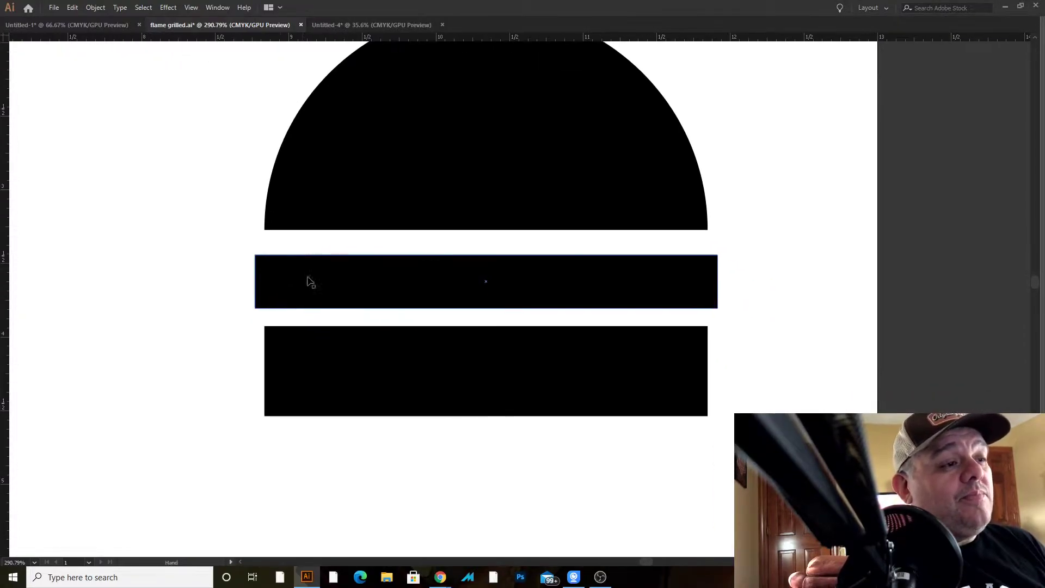
Round all four corners of the lower rectangle slightly and equally with the corner widgets
left_click_drag(355, 362, 638, 342)
scroll(401, 321, "right", 5)
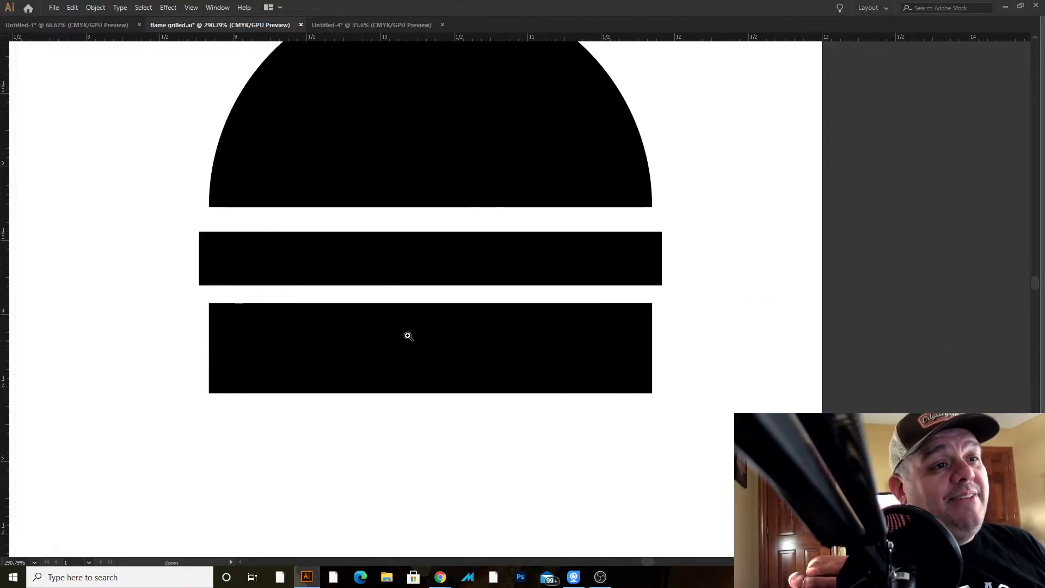
left_click_drag(555, 371, 430, 290)
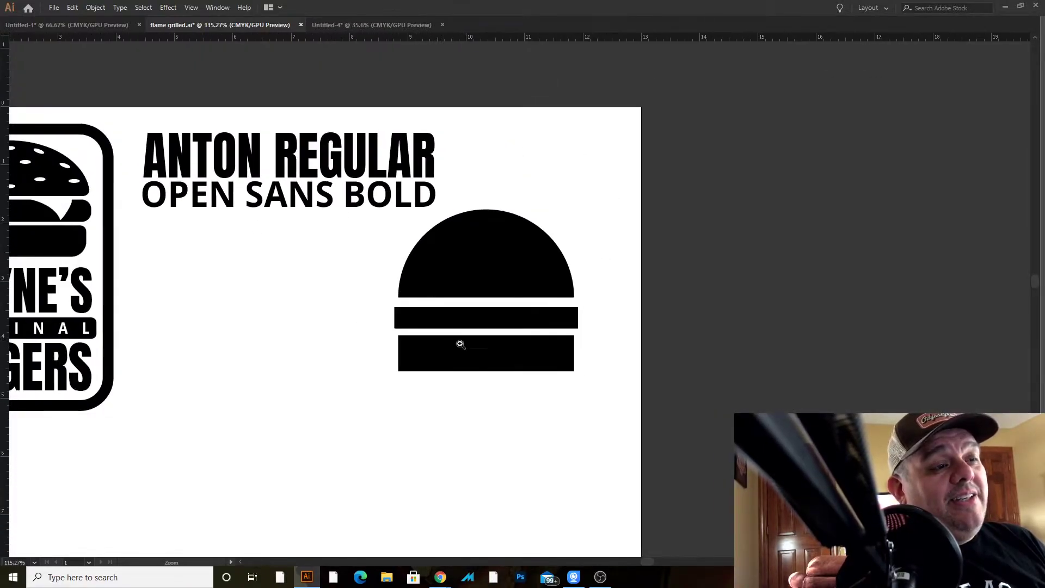
left_click_drag(452, 342, 651, 388)
key("ctrl+minus")
key("ctrl+equal")
left_click_drag(268, 451, 198, 407)
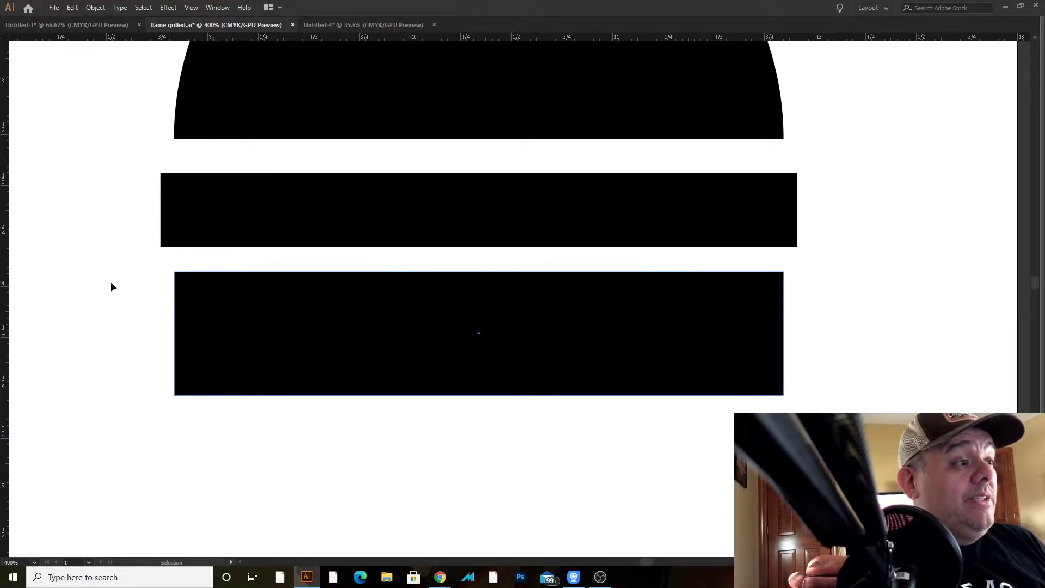
key("Tab")
left_click(321, 334)
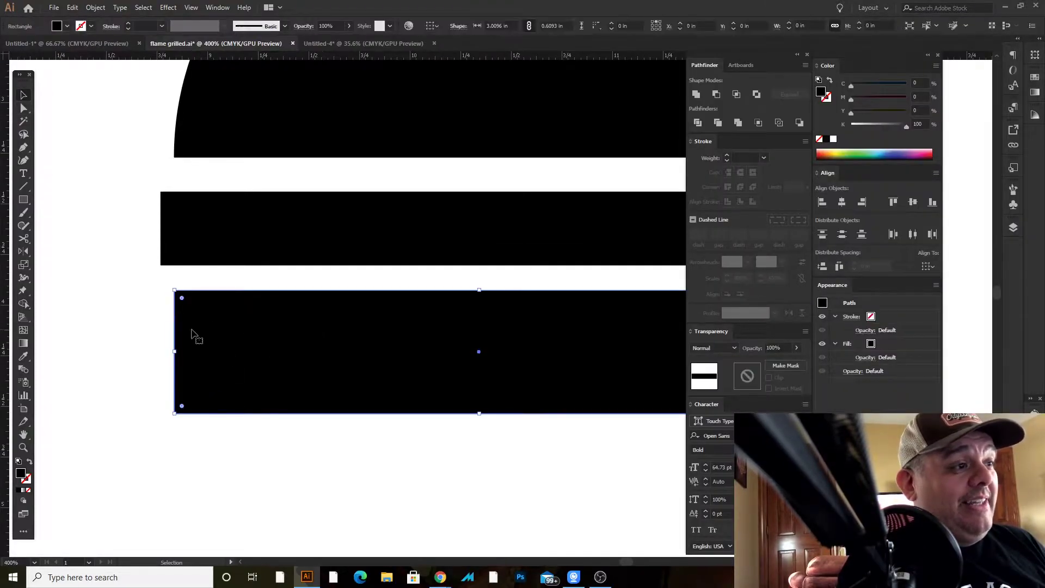
left_click_drag(24, 117, 45, 102)
key("Tab")
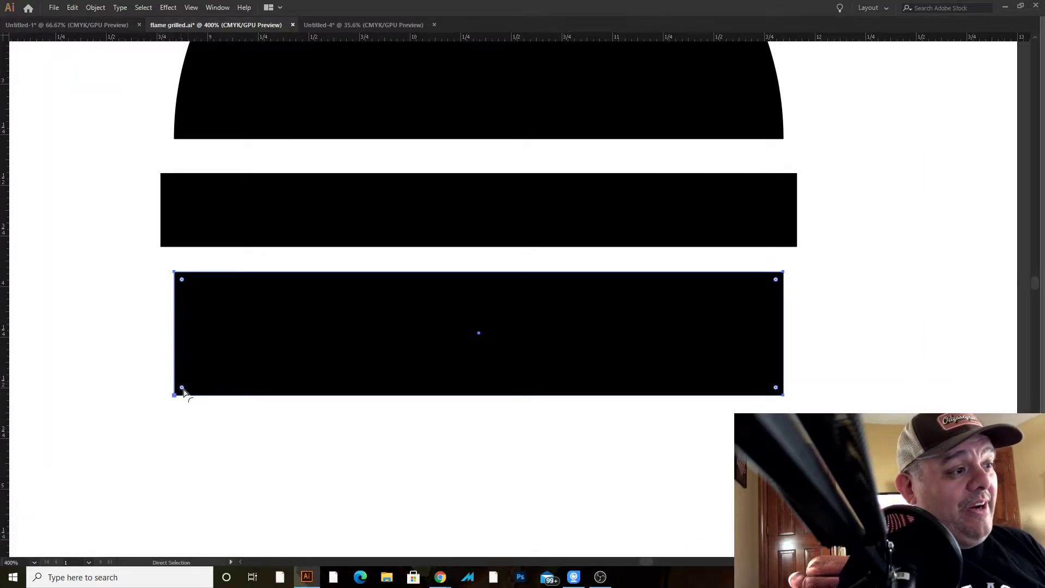
left_click_drag(182, 388, 191, 381)
left_click(196, 430)
left_click_drag(140, 427, 858, 330)
key("v")
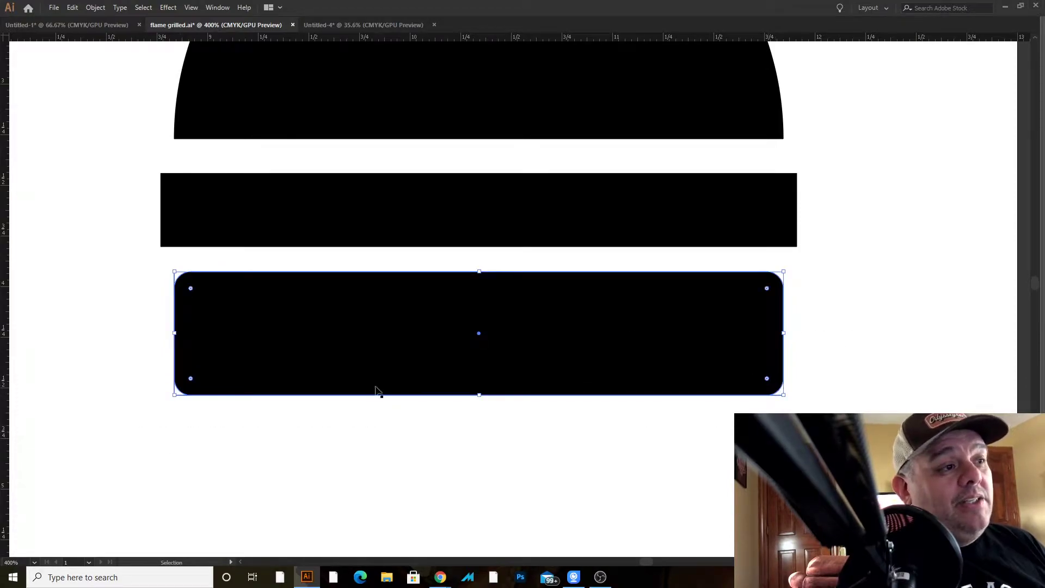
left_click(93, 308)
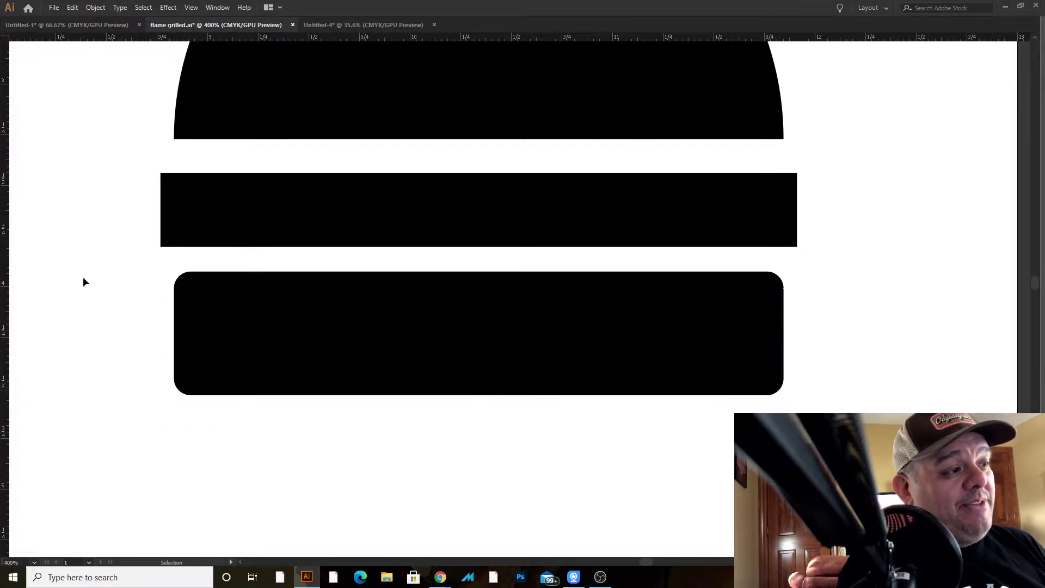
Increase the rounding of only the two bottom corners of the lower rectangle to shape the bottom bun
key("Tab")
left_click(21, 110)
key("Tab")
left_click_drag(126, 452, 899, 351)
left_click_drag(768, 378, 735, 345)
left_click(760, 465)
Round all four corners of the middle rectangle to a radius of about 0.13 in
key("z")
left_click_drag(761, 465, 626, 352)
left_click_drag(685, 331, 555, 280)
left_click_drag(476, 308, 685, 332)
left_click(475, 314)
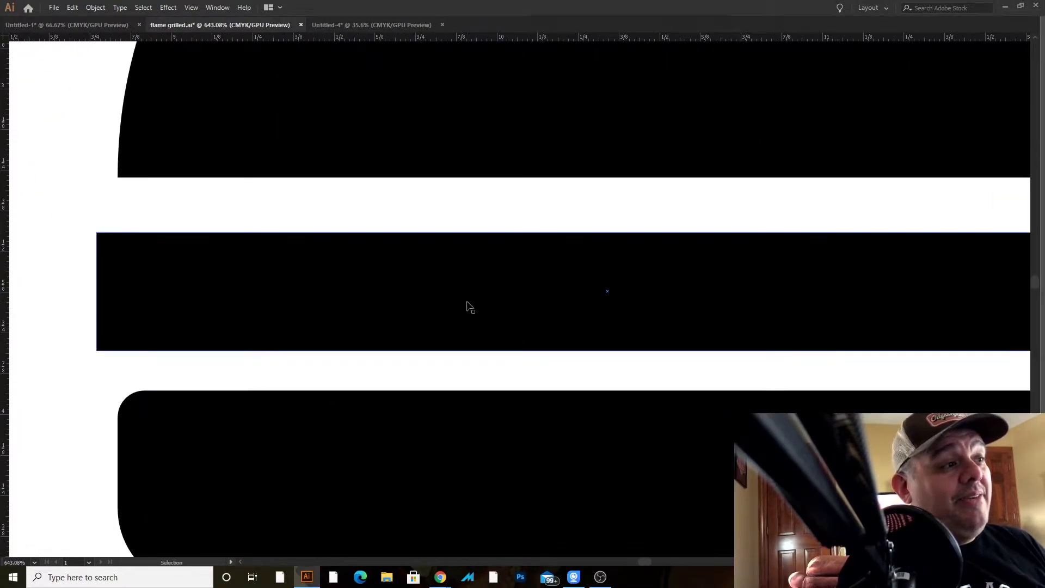
key("Tab")
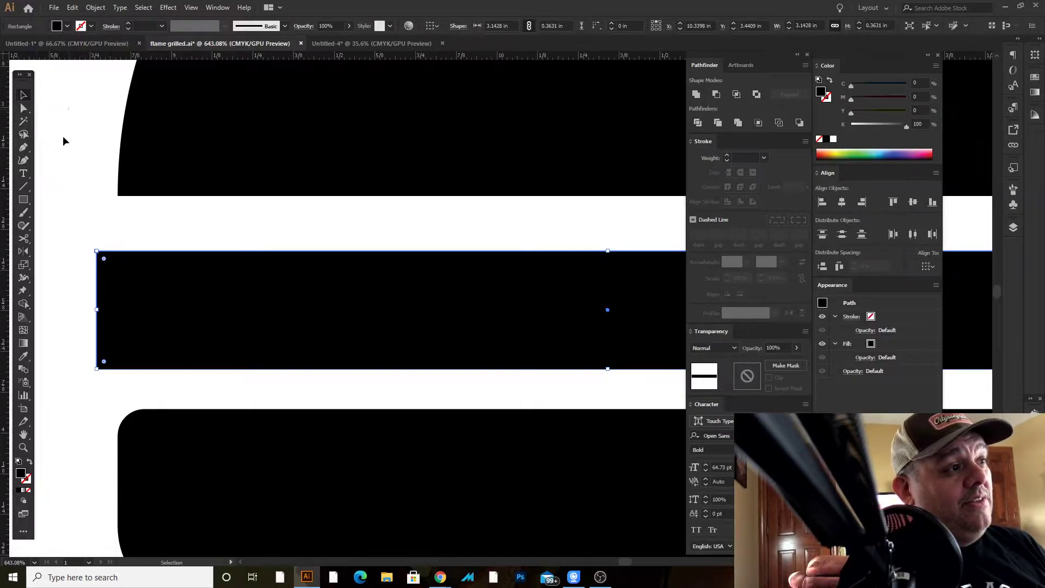
left_click_drag(104, 259, 144, 291)
left_click(60, 203)
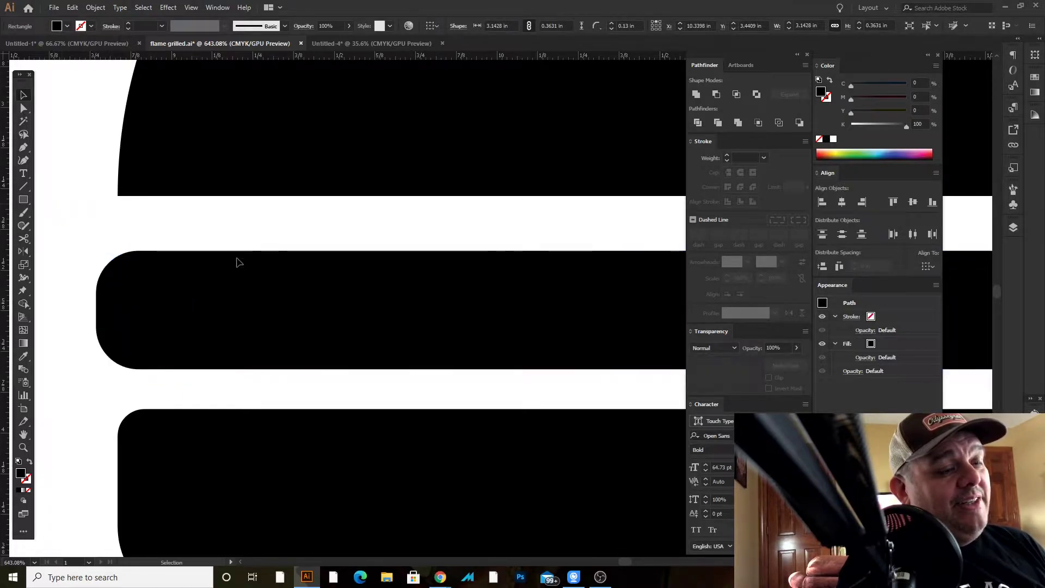
Try rounding the two base corners of the half-circle top bun
key("Tab")
left_click_drag(568, 452, 450, 331)
key("Tab")
key("z")
left_click(382, 218)
key("Tab")
left_click_drag(435, 220, 485, 241)
key("v")
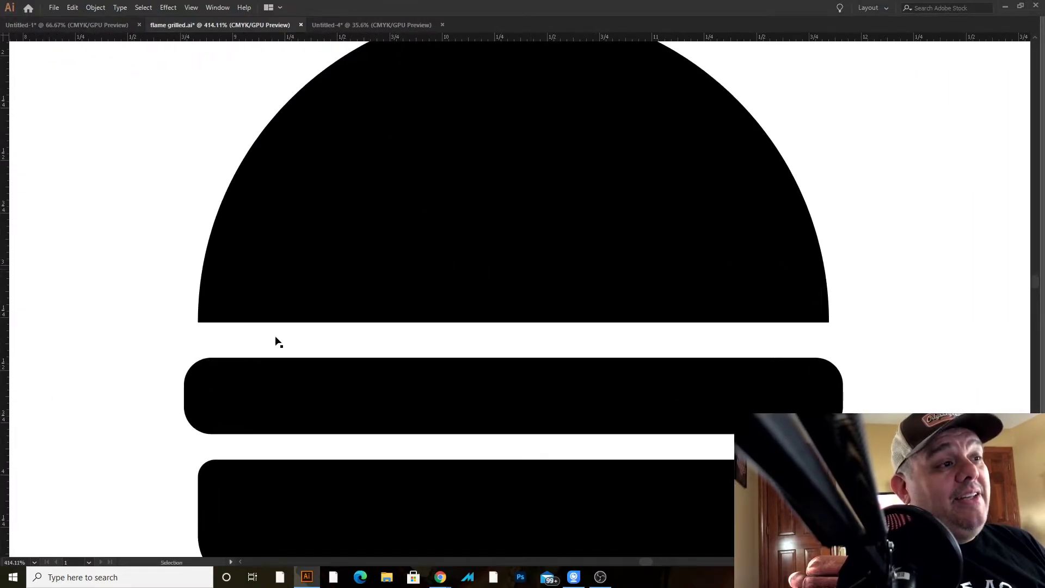
key("Tab")
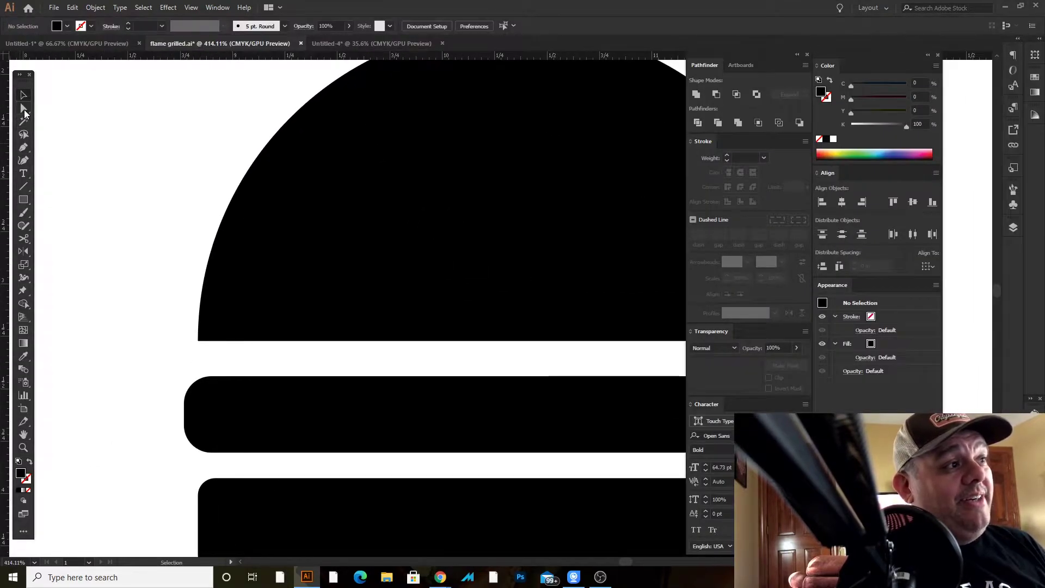
left_click(24, 109)
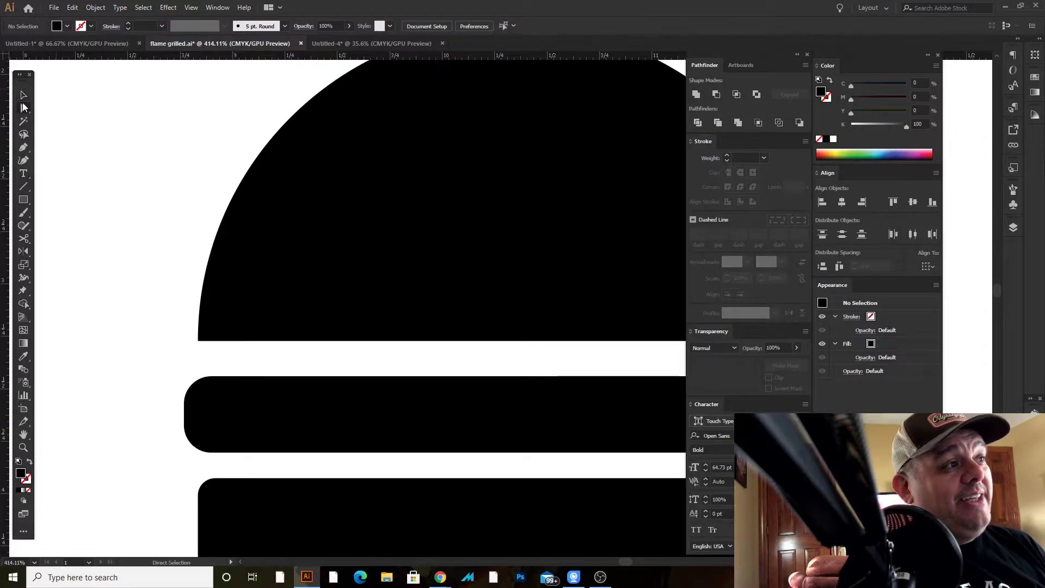
key("Tab")
left_click_drag(184, 341, 917, 283)
left_click_drag(821, 316, 797, 294)
left_click(878, 254)
key("z")
left_click_drag(878, 253, 568, 114)
scroll(642, 215, "up", 4)
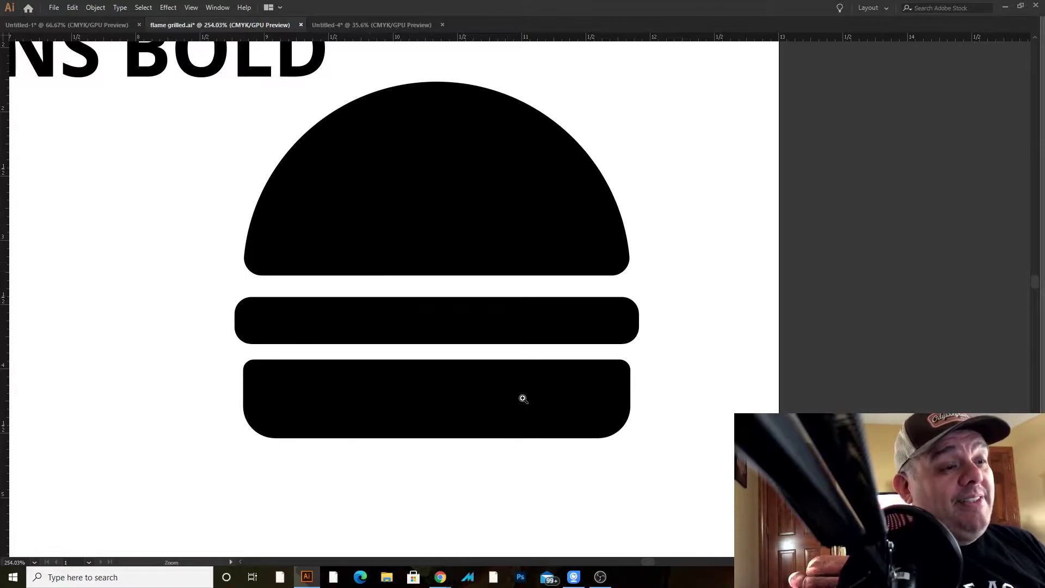
key("ctrl+z")
Move the top bun down and the bottom bun up to narrow the gaps around the middle bar
key("v")
left_click(634, 295)
left_click_drag(582, 239, 582, 252)
left_click(687, 357)
mouse_move(520, 412)
left_mouse_down()
mouse_move(522, 396)
mouse_move(523, 410)
left_mouse_up()
left_click(678, 192)
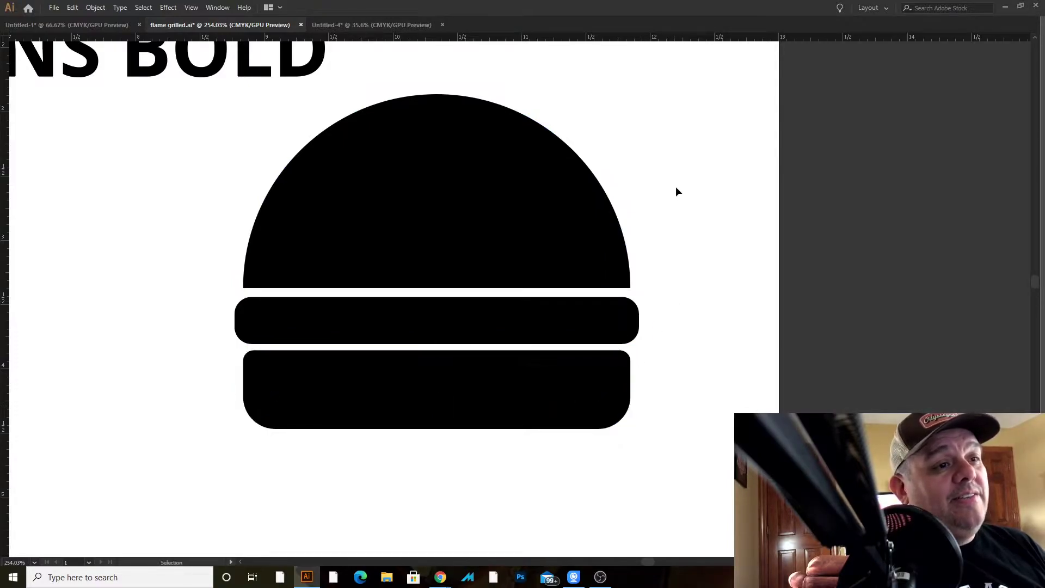
Try to distribute the three burger shapes evenly in the vertical direction
key("Tab")
left_click_drag(655, 229, 443, 432)
key("Tab")
key("Tab")
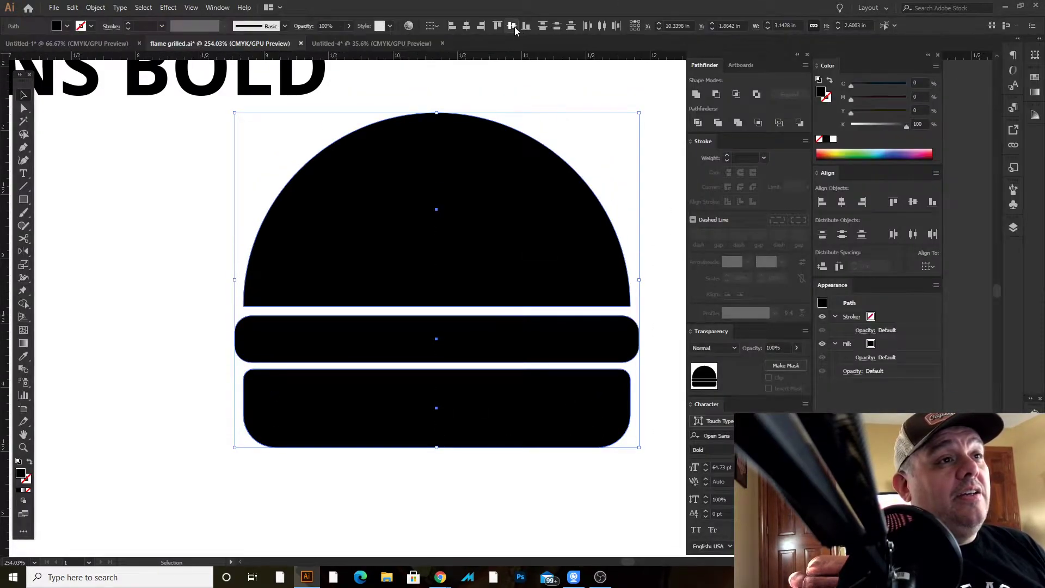
left_click(559, 29)
left_click(641, 150)
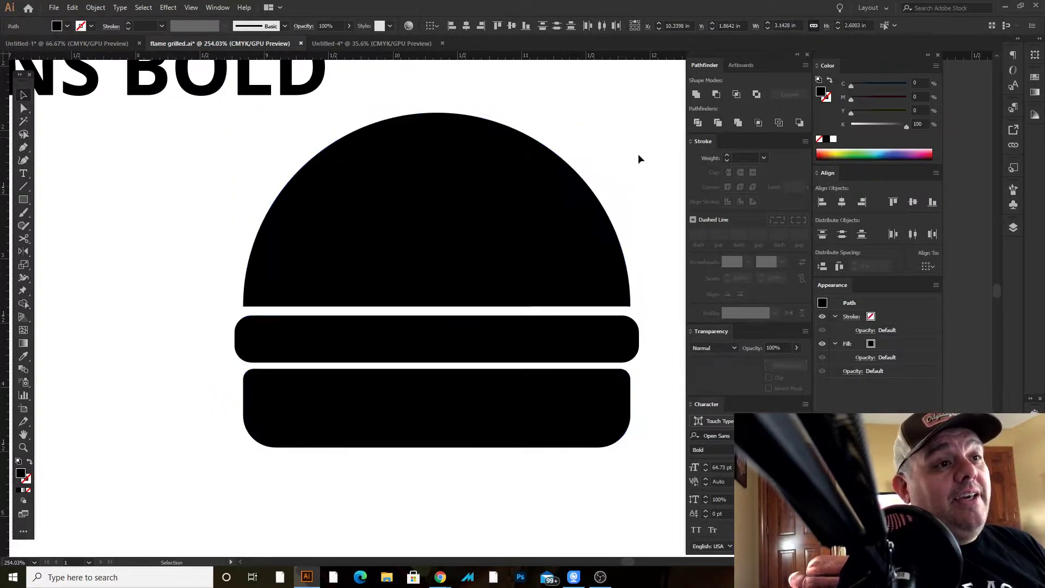
Nudge the top bun up and the bottom bun down so both gaps around the patty are equal
key("Tab")
key("z")
left_click(601, 268)
left_click_drag(502, 306, 523, 325)
left_click(601, 370)
left_click_drag(566, 294, 494, 219)
left_click_drag(602, 273, 561, 245)
left_click_drag(534, 283, 590, 327)
left_click_drag(417, 392, 419, 403)
left_click_drag(490, 263, 388, 221)
left_click(655, 234)
left_click_drag(479, 208, 569, 205)
left_click_drag(540, 238, 548, 216)
left_click(510, 234)
key("z")
left_click_drag(439, 250, 145, 178)
left_click_drag(511, 220, 584, 253)
key("v")
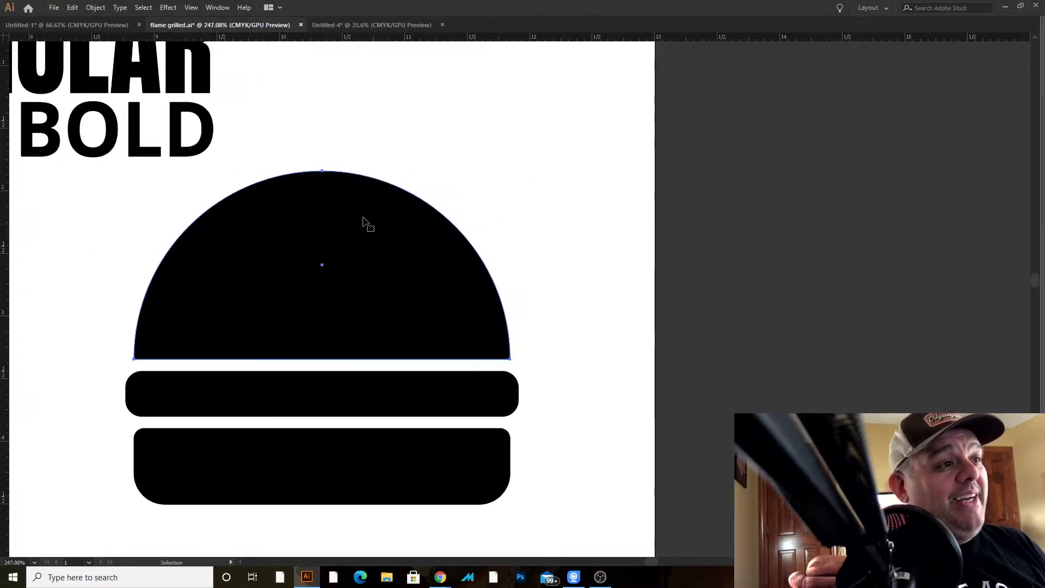
Flatten the top bun from its upper edge to about 1.2 in high, keeping its base in place
left_click(400, 128)
left_click(350, 234)
key("Tab")
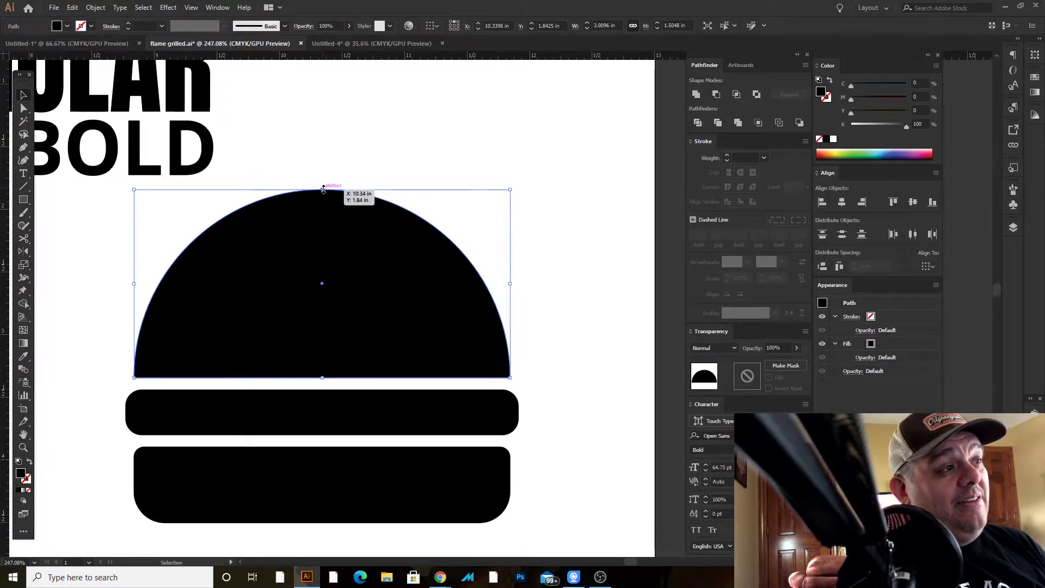
left_click_drag(324, 189, 326, 227)
left_click(494, 261)
Round the two base corners of the flattened top bun equally
key("a")
left_click(417, 364)
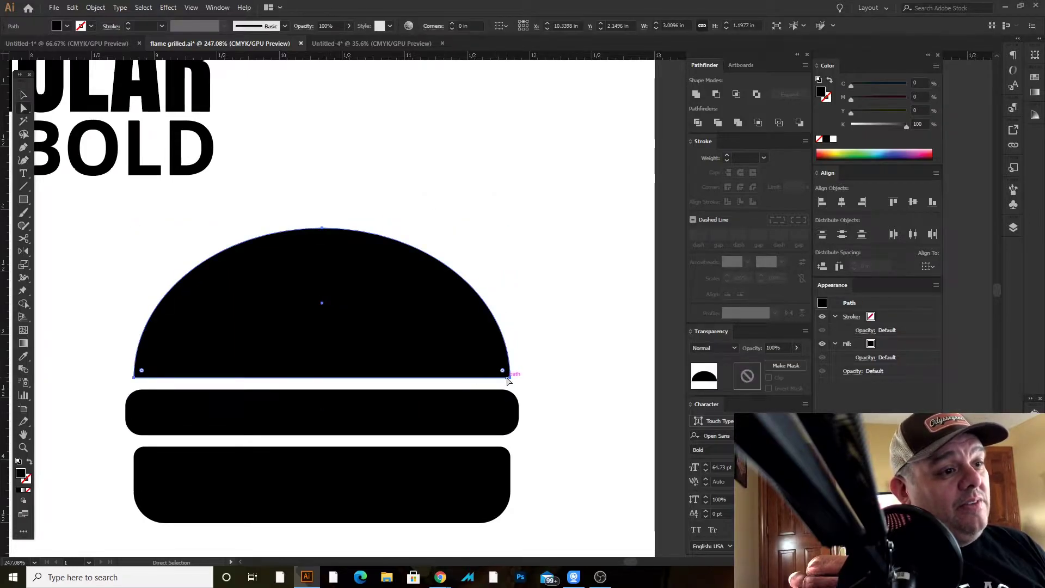
left_click(510, 376)
left_click(134, 377, "shift")
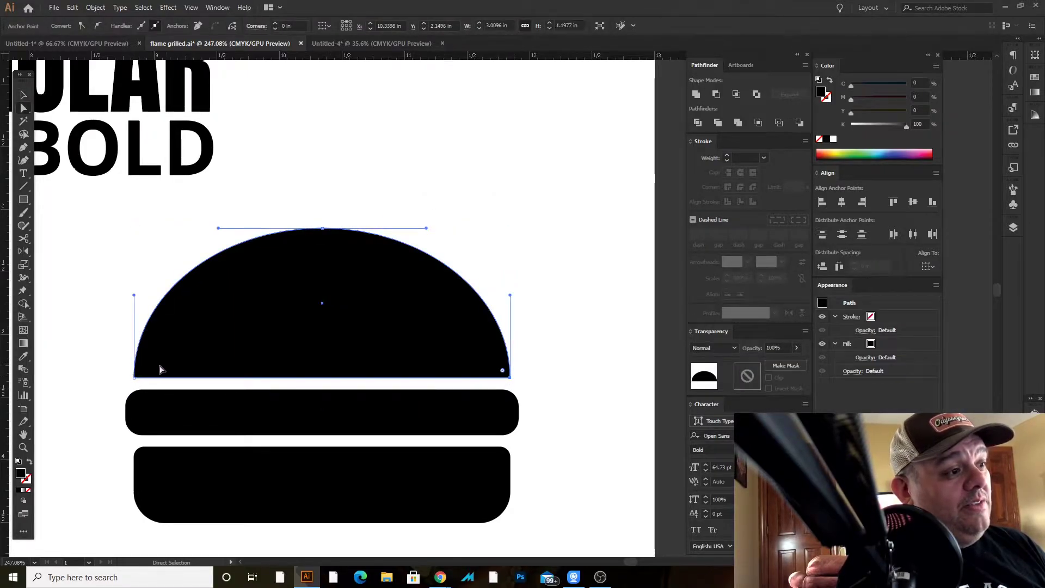
left_click_drag(115, 374, 498, 364)
left_click(548, 335)
Compare the new burger with the original logo's burger, examining the cheese notch in its patty
key("z")
left_click_drag(563, 343, 349, 172)
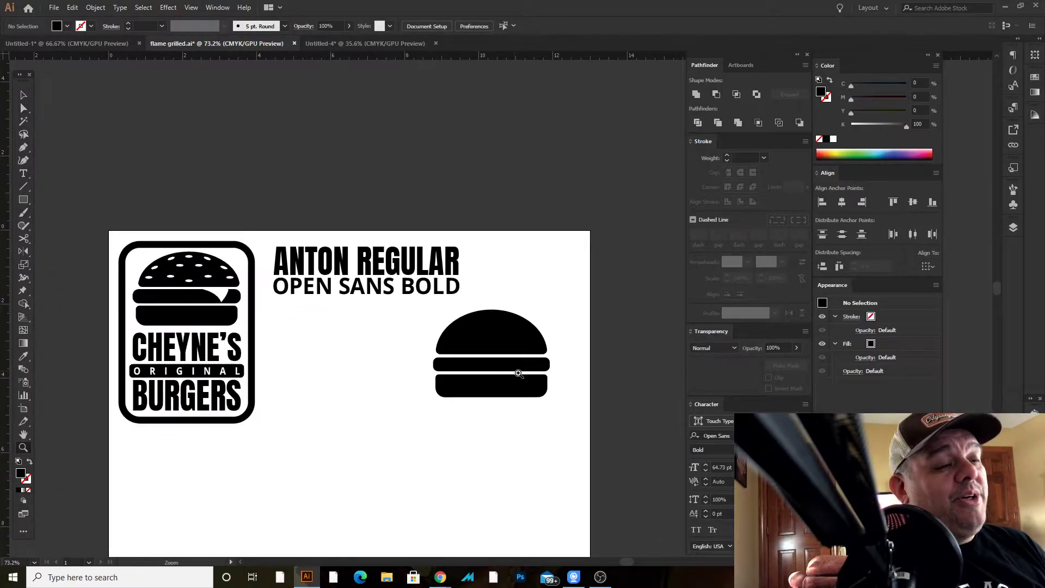
scroll(501, 334, "up", 5)
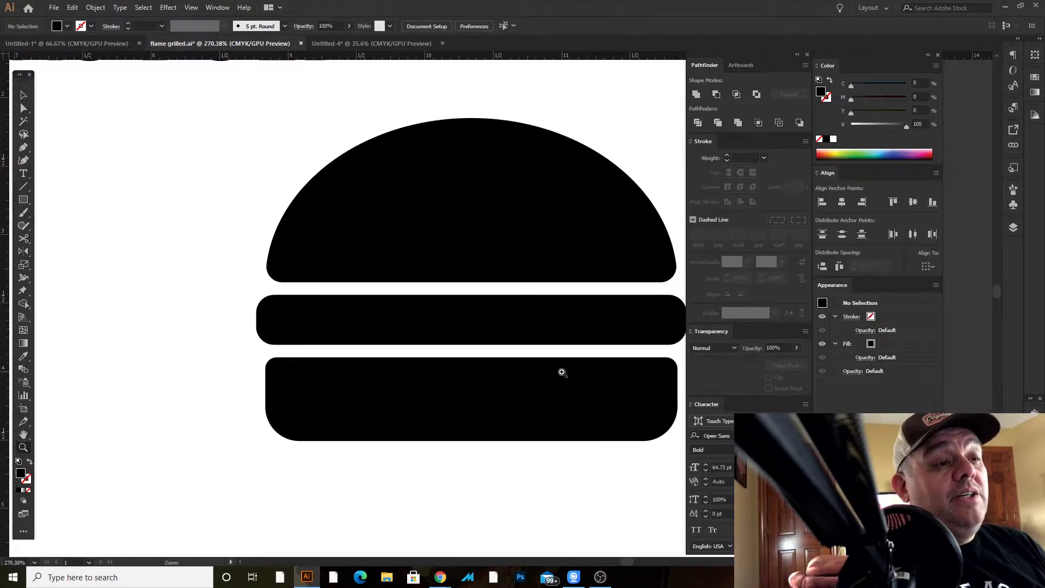
key("Tab")
left_click_drag(552, 369, 585, 382)
key("Tab")
left_click_drag(389, 356, 589, 349)
left_click_drag(373, 305, 163, 207)
left_click_drag(195, 231, 478, 336)
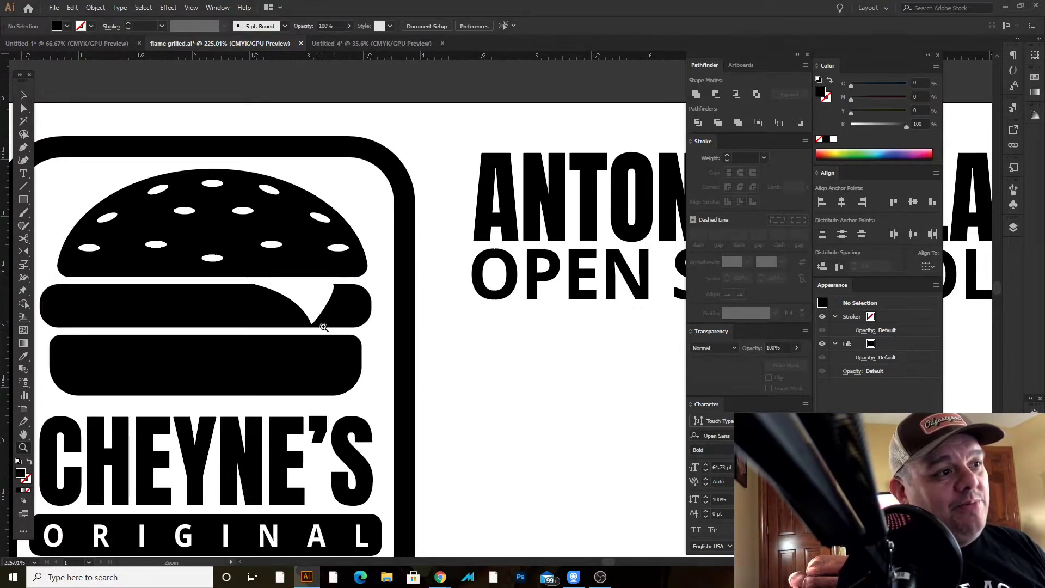
left_click_drag(521, 333, 190, 341)
left_click_drag(356, 354, 194, 263)
left_click_drag(264, 285, 252, 282)
Create a three-sided polygon with a radius of 0.6944 in beside the top bun
left_click(24, 203)
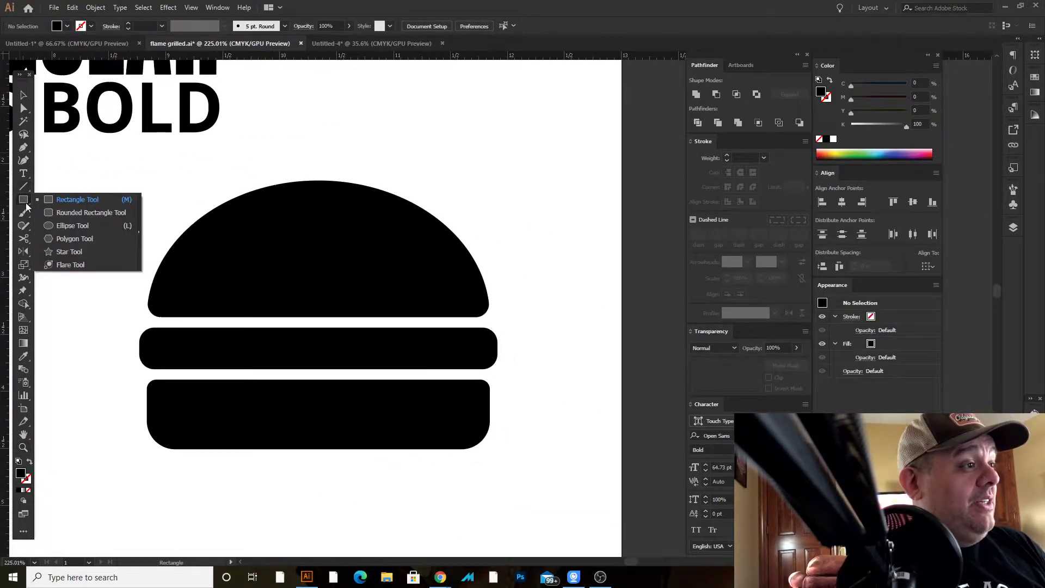
left_click(55, 238)
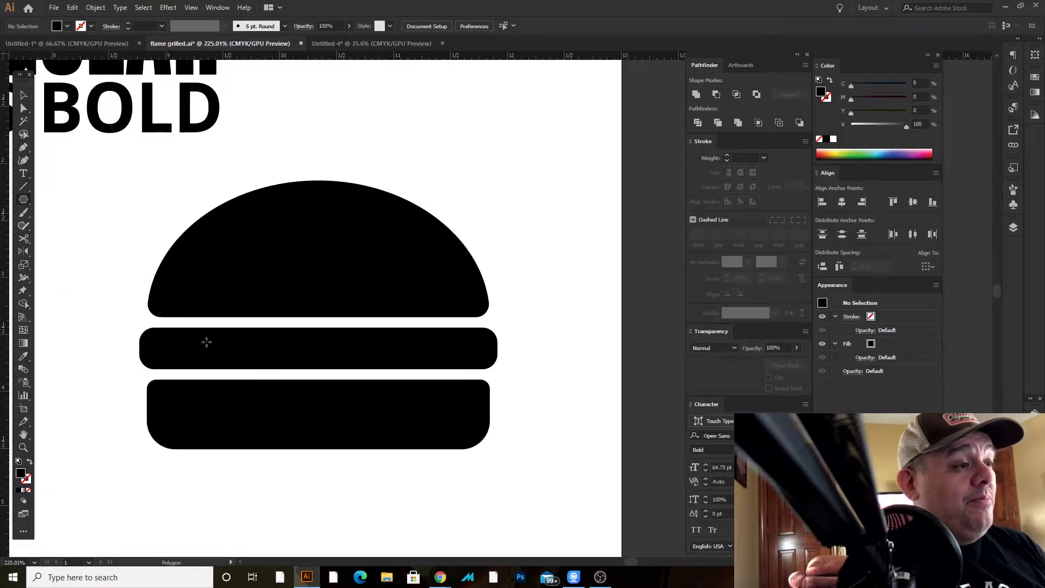
left_click(490, 157)
type("3")
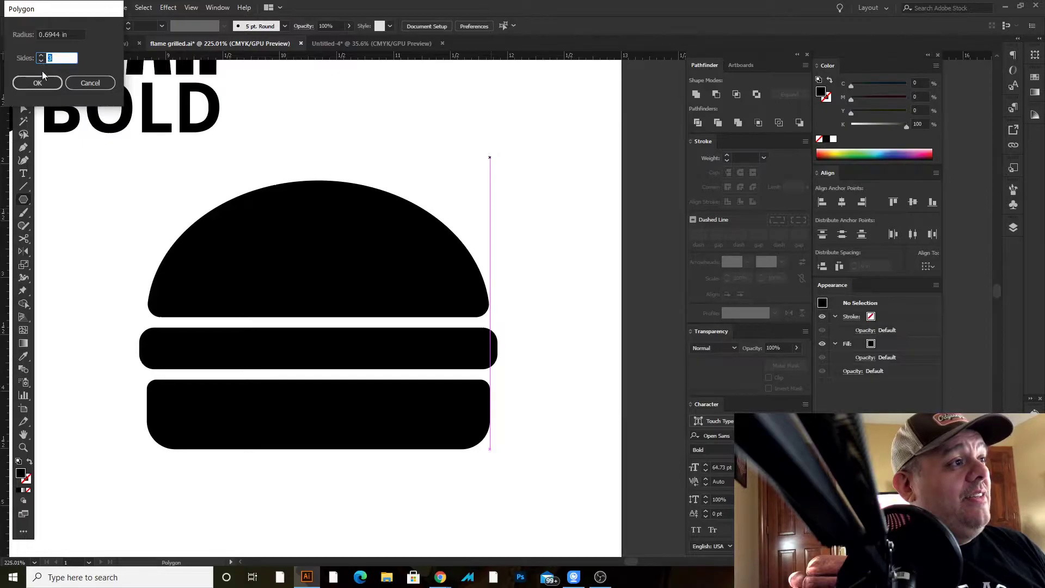
left_click(38, 83)
key("v")
left_click_drag(452, 167, 521, 285)
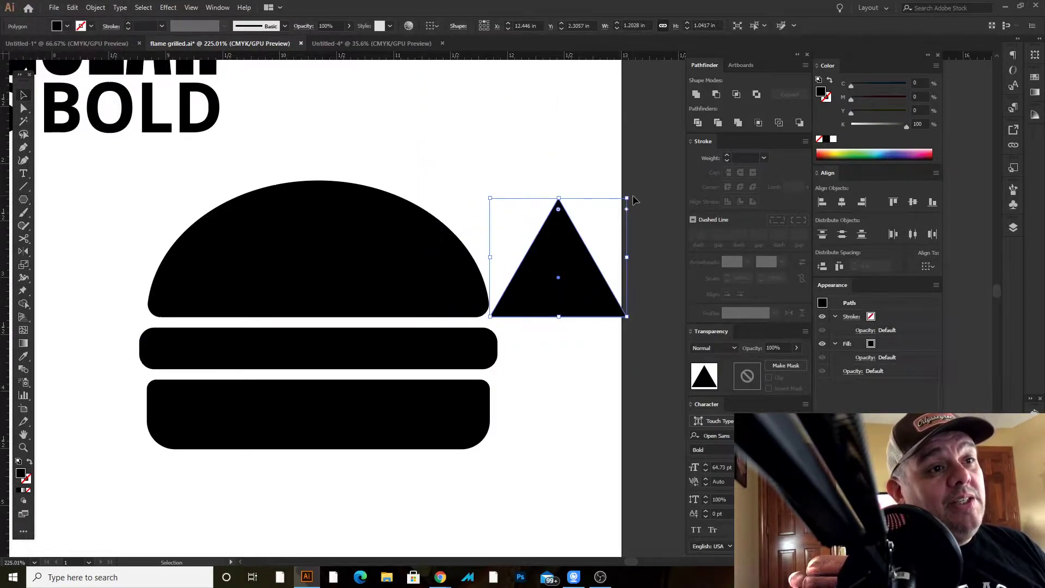
left_click_drag(633, 197, 606, 331)
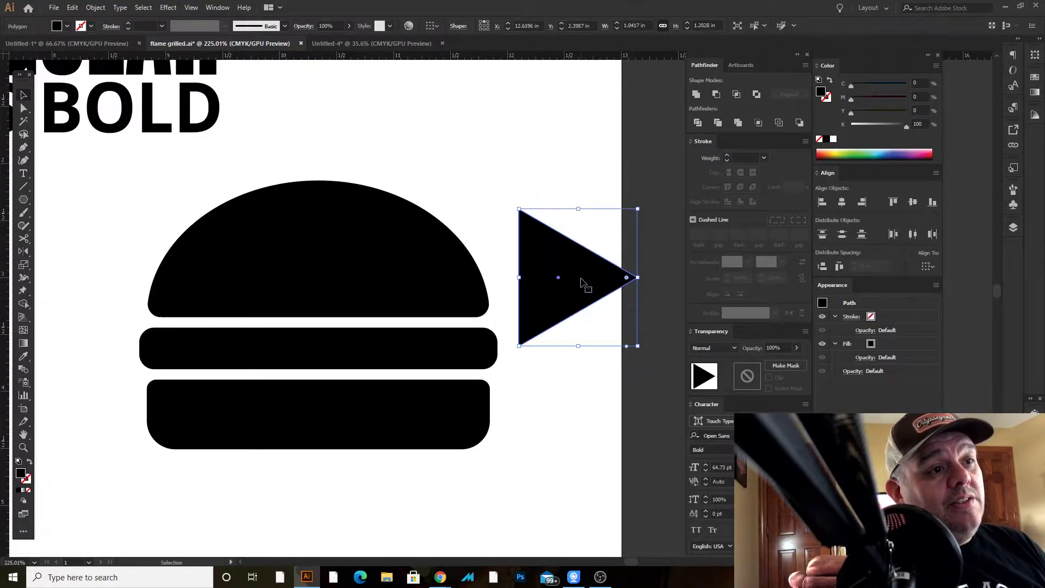
key("ctrl+z")
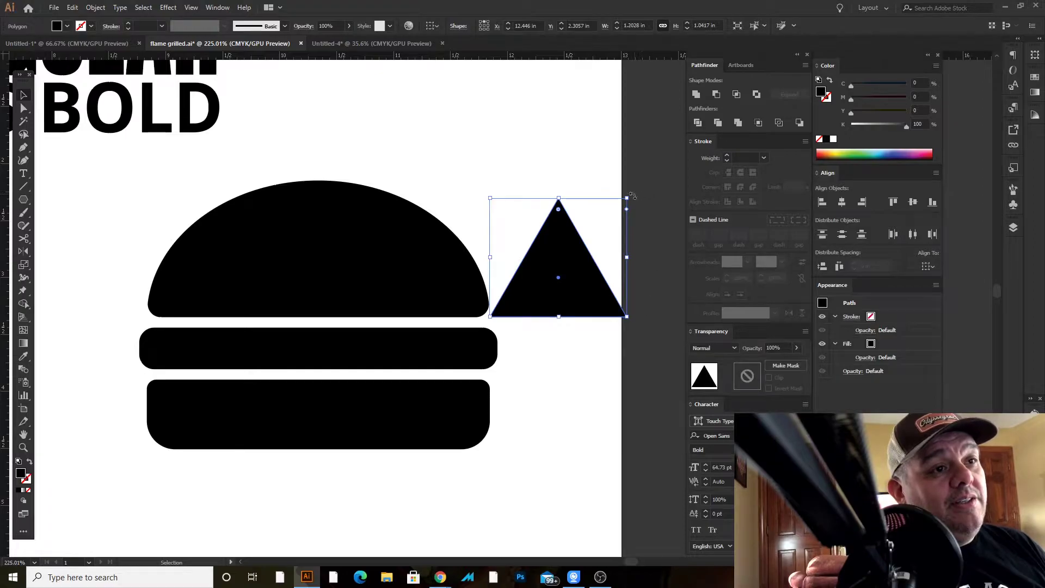
left_click_drag(636, 282, 497, 367)
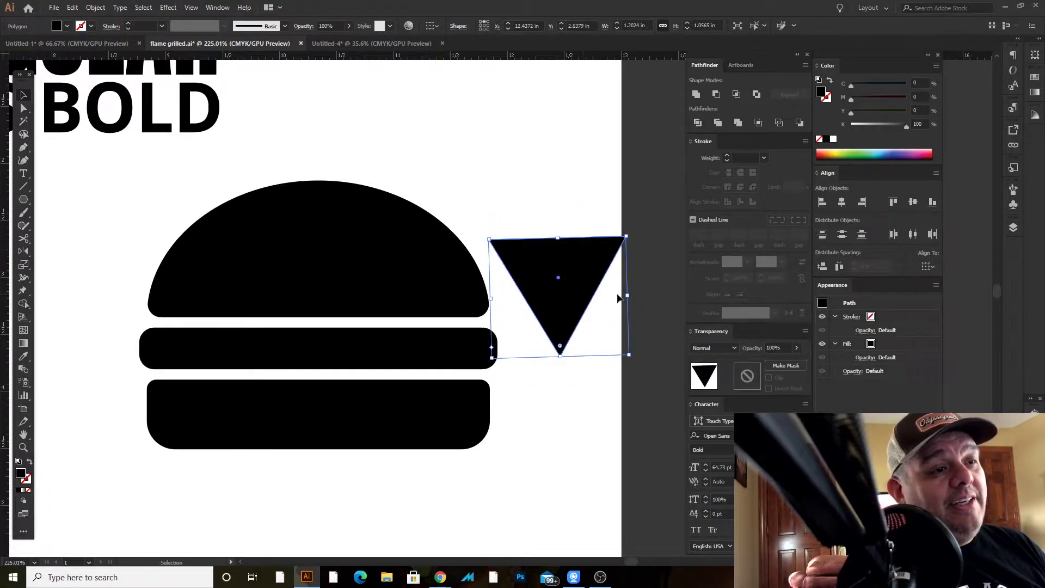
key("ctrl+z")
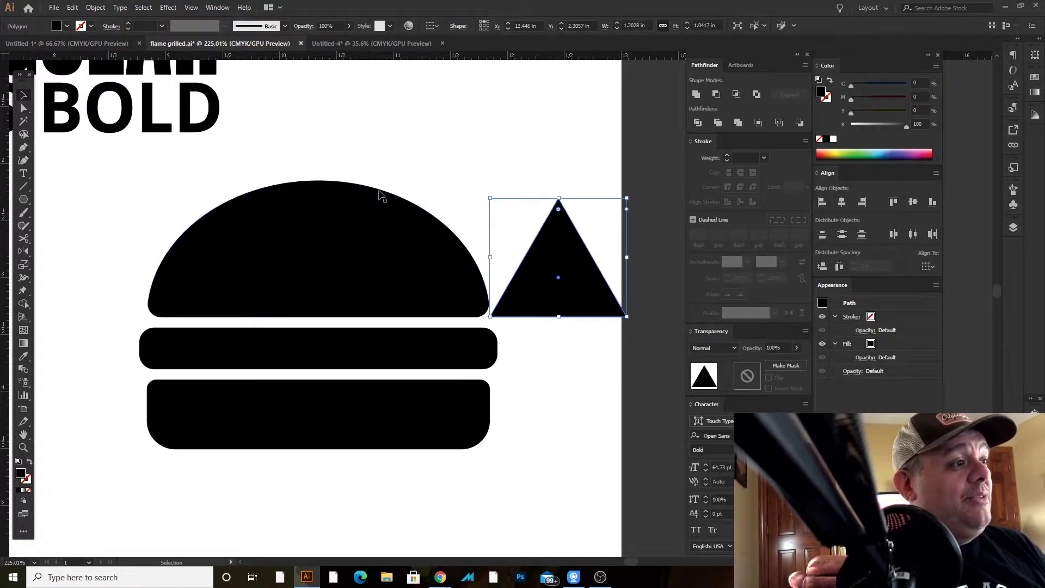
Rotate the triangle 180° so it points down and flatten it to about 0.54 in high
left_click_drag(630, 197, 483, 331)
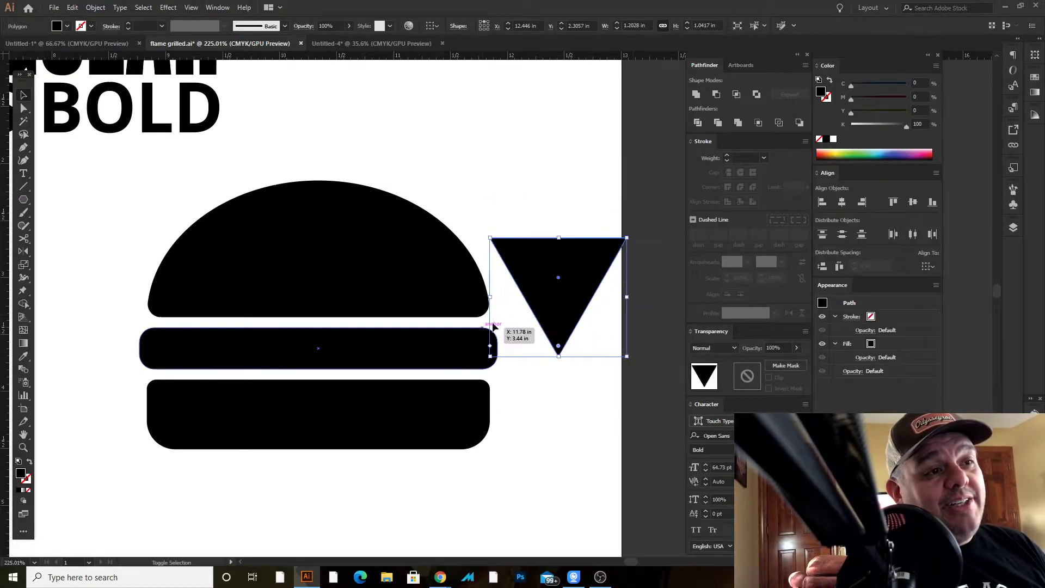
left_click_drag(558, 358, 560, 299)
left_click(579, 347)
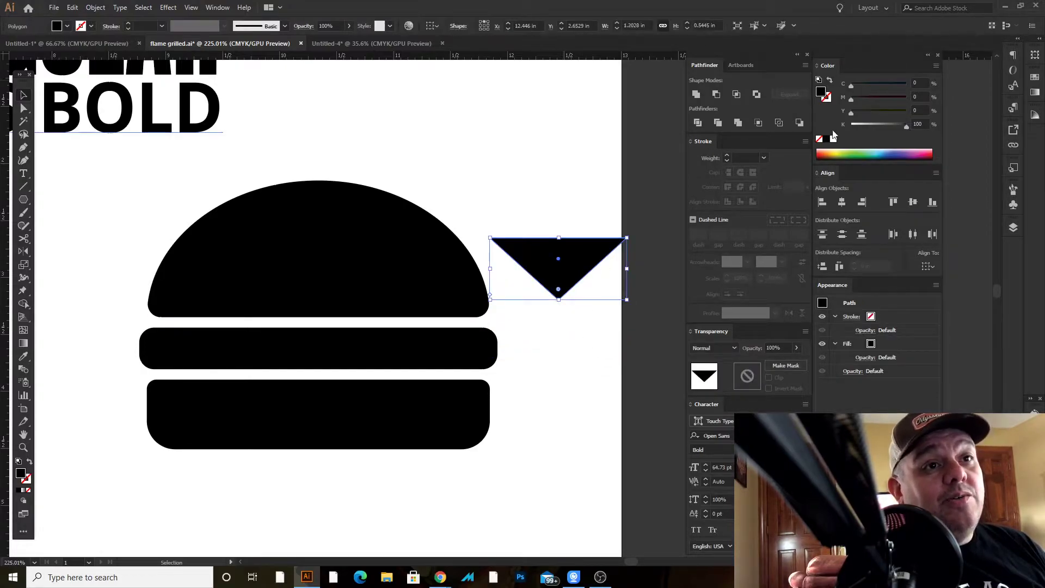
Fill the triangle with white and place it over the patty's right part as the cheese notch
left_click(833, 138)
left_click_drag(598, 263, 441, 349)
left_click_drag(402, 386, 402, 377)
left_click(550, 301)
left_click_drag(516, 319, 599, 279)
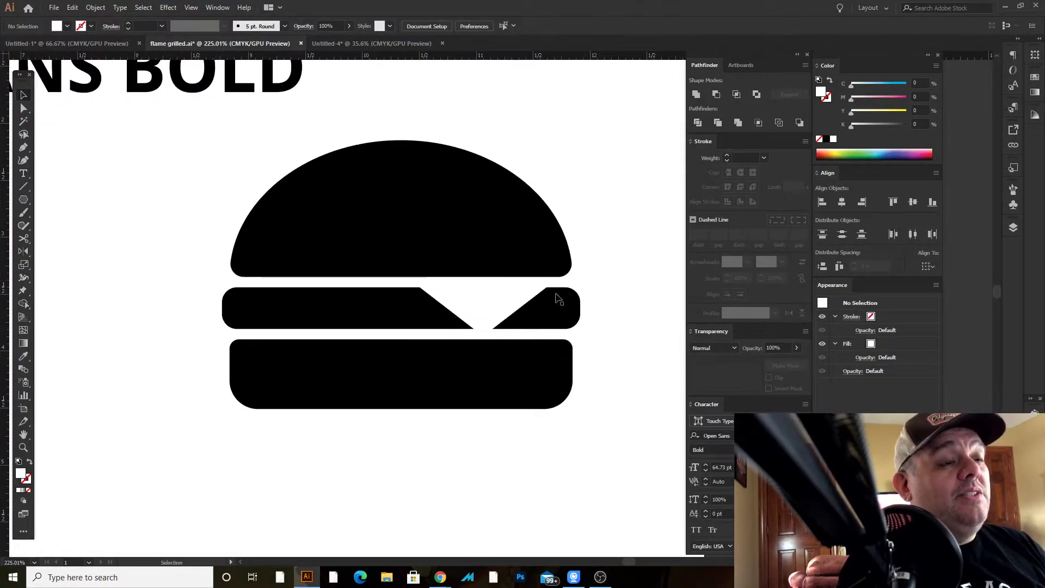
Move the white triangle up so its tip ends inside the patty, leaving a black strip beneath the cheese notch
left_click_drag(506, 302, 505, 281)
left_click(618, 231)
key("Tab")
key("z")
left_click_drag(617, 232, 448, 140)
left_click_drag(580, 262, 672, 294)
key("v")
Try a second cheese notch by duplicating the white triangle onto the patty's left part
left_click_drag(566, 246, 471, 250)
left_click(659, 222)
left_click(678, 195)
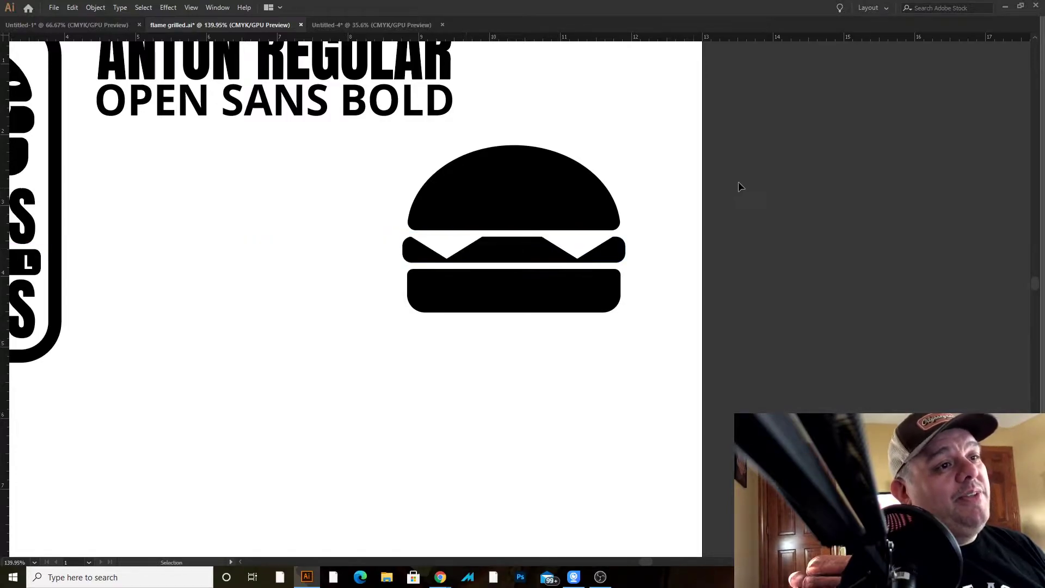
Shift the cheese notch slightly left along the patty and compare the burger with the original logo
left_click_drag(586, 250, 565, 248)
left_click(662, 220)
key("z")
left_click_drag(556, 169, 493, 139)
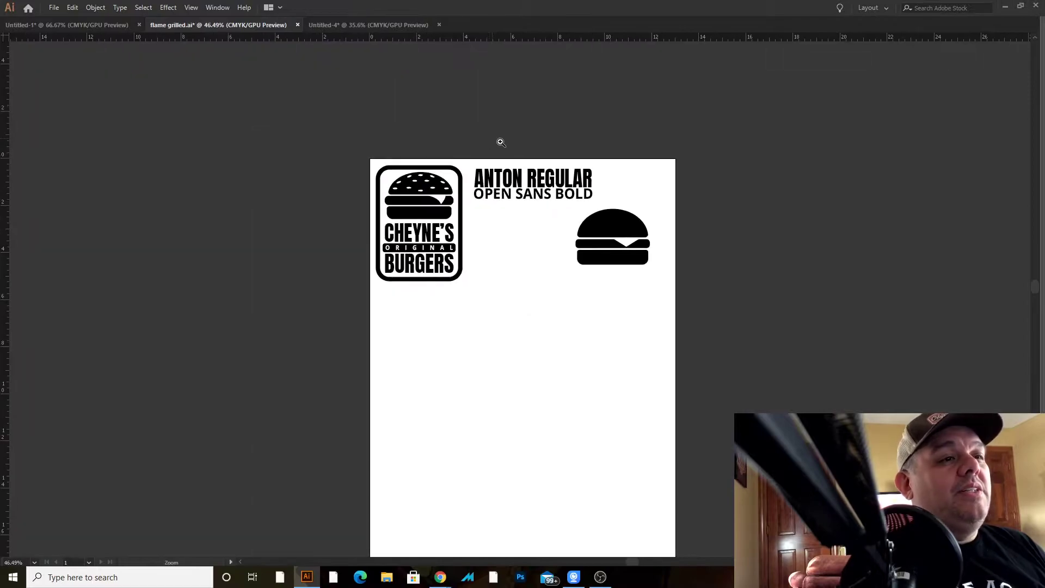
left_click_drag(611, 236, 519, 224)
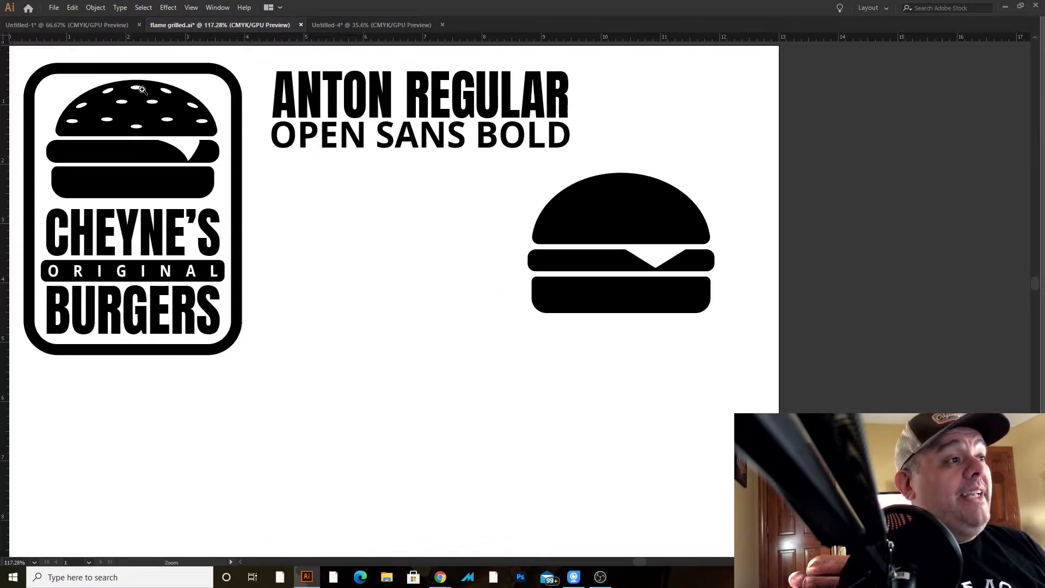
Draw a flat white ellipse about 0.23 in wide and 0.07 in high at the top bun's upper centre as a sesame seed
left_click_drag(707, 233, 555, 255)
key("Tab")
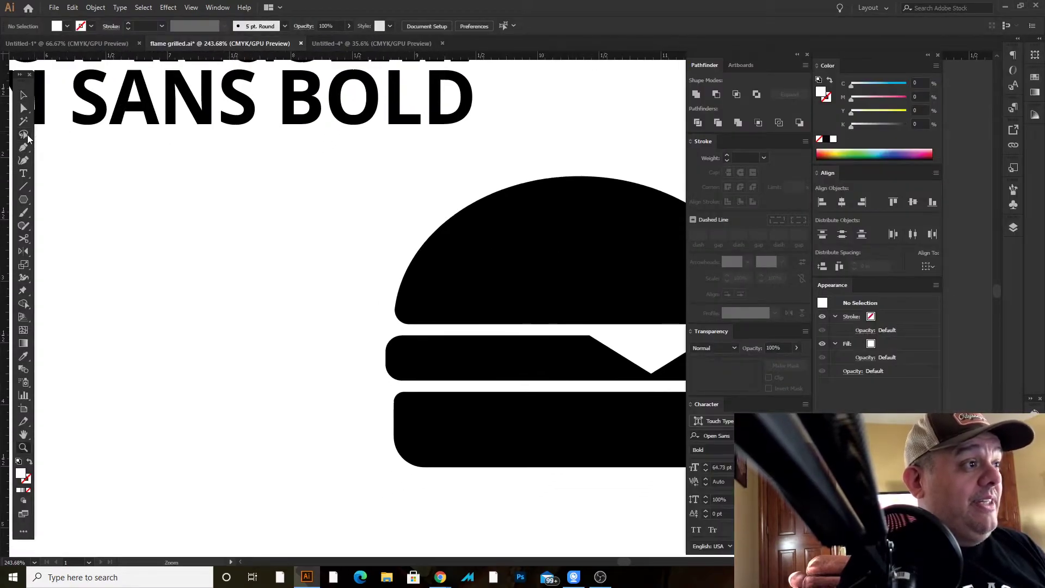
left_click_drag(25, 204, 48, 228)
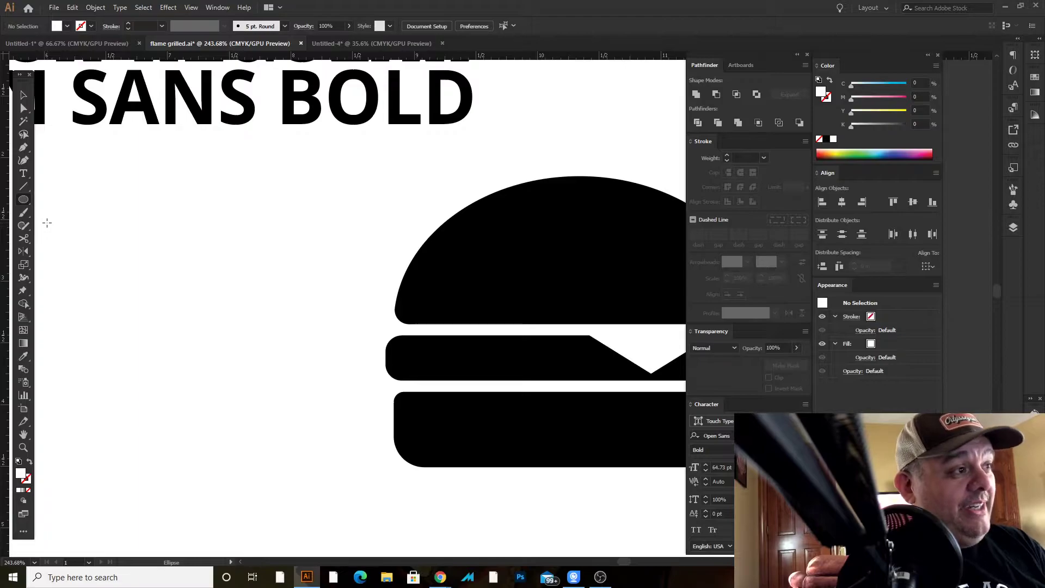
key("Tab")
key("Tab")
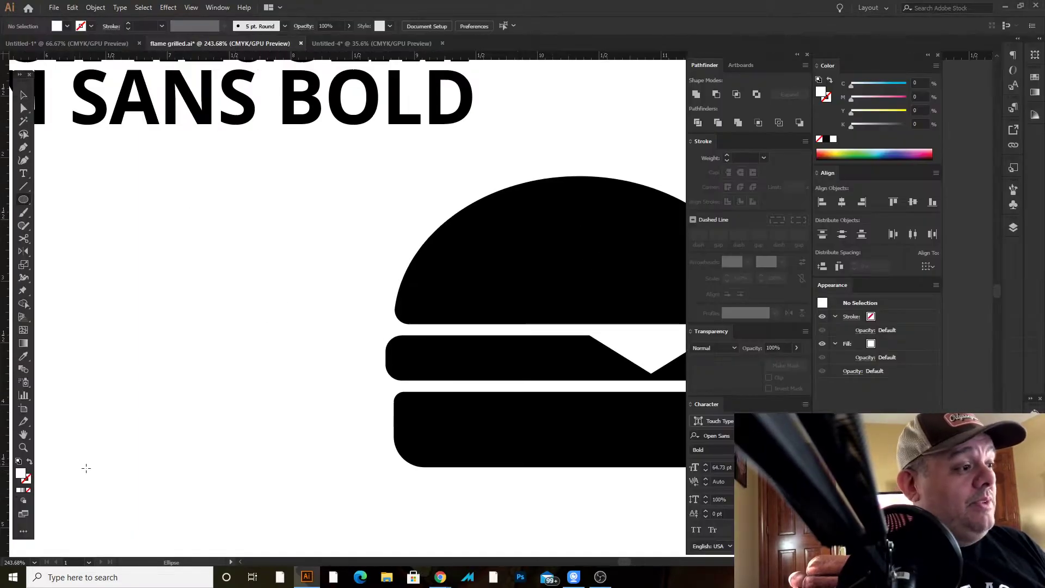
key("Tab")
left_click_drag(561, 172, 497, 140)
left_click(503, 158)
key("v")
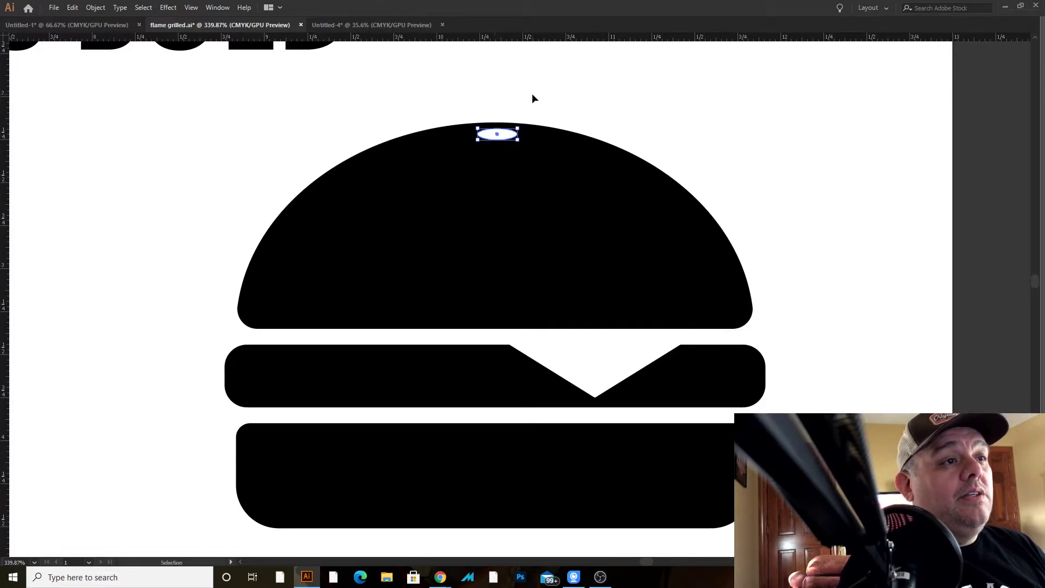
Duplicate the sesame seed straight down to the bottom centre of the top bun
key("Tab")
key("ctrl+shift+a")
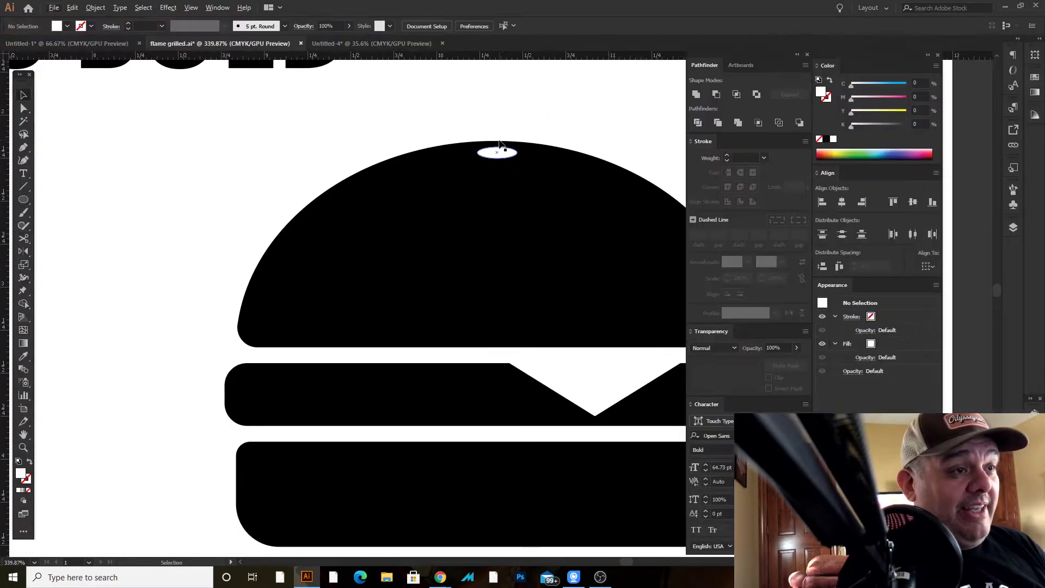
left_click_drag(500, 154, 514, 332)
left_click(497, 112)
Add copies of the seed to the top bun's left half: inner upper area, lower left side and curved edge
key("z")
left_click(486, 180)
left_click_drag(485, 171, 426, 209)
left_click_drag(426, 209, 707, 183)
key("Tab")
left_click_drag(538, 229, 677, 264)
key("z")
left_click_drag(883, 309, 800, 244)
left_click(815, 223, "ctrl")
key("ctrl+z")
left_click_drag(488, 352, 500, 312)
key("ctrl+=")
key("ctrl+=")
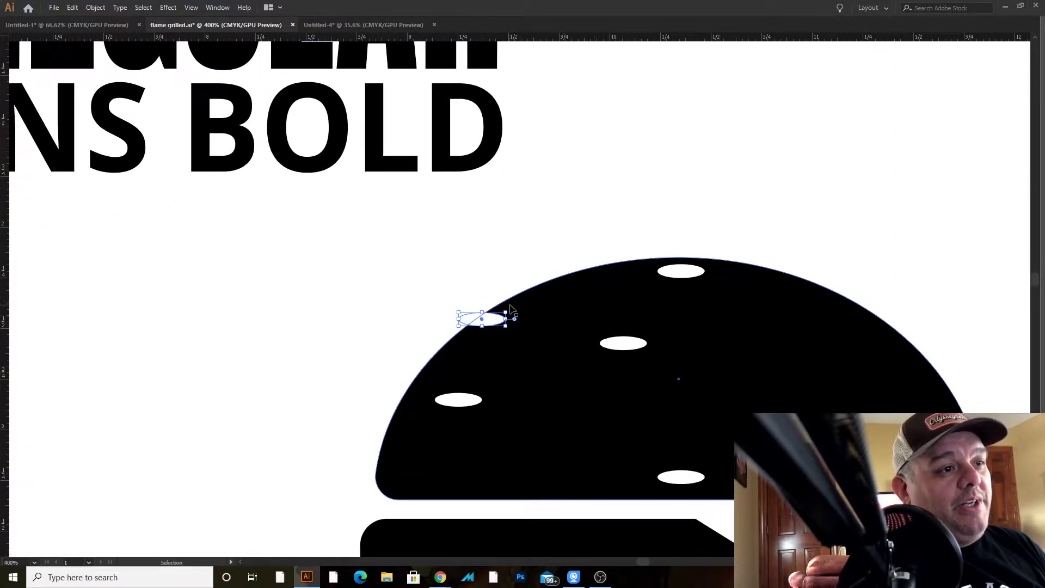
Add two tilted seeds following the top bun's left curve and a flat seed in its lower left area
left_click_drag(510, 309, 651, 250)
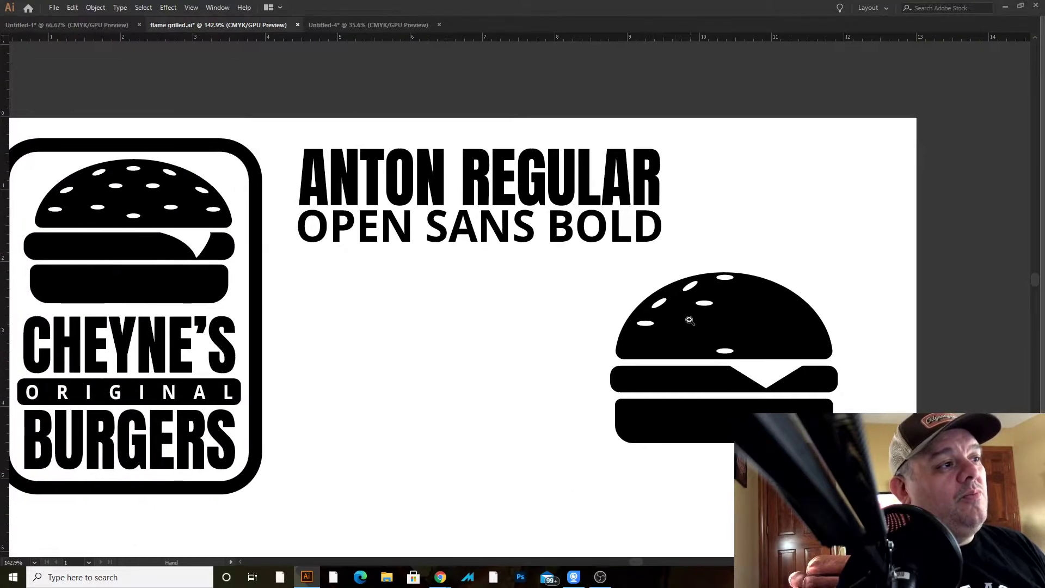
left_click_drag(691, 315, 766, 336)
left_click_drag(722, 296, 691, 347)
left_click(490, 308)
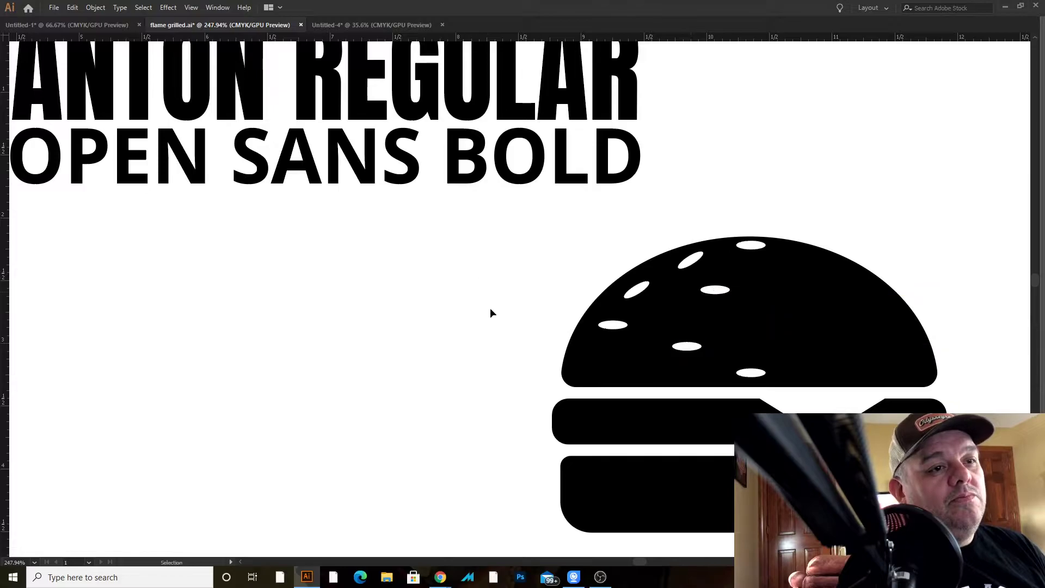
Space out the left seeds, moving the outermost flat one toward the bun's lower corner and the tilted ones slightly inward
left_click_drag(490, 310, 463, 287)
left_click_drag(425, 246, 532, 231)
left_click_drag(694, 305, 664, 341)
double_click(686, 314)
double_click(677, 318)
left_click(613, 306)
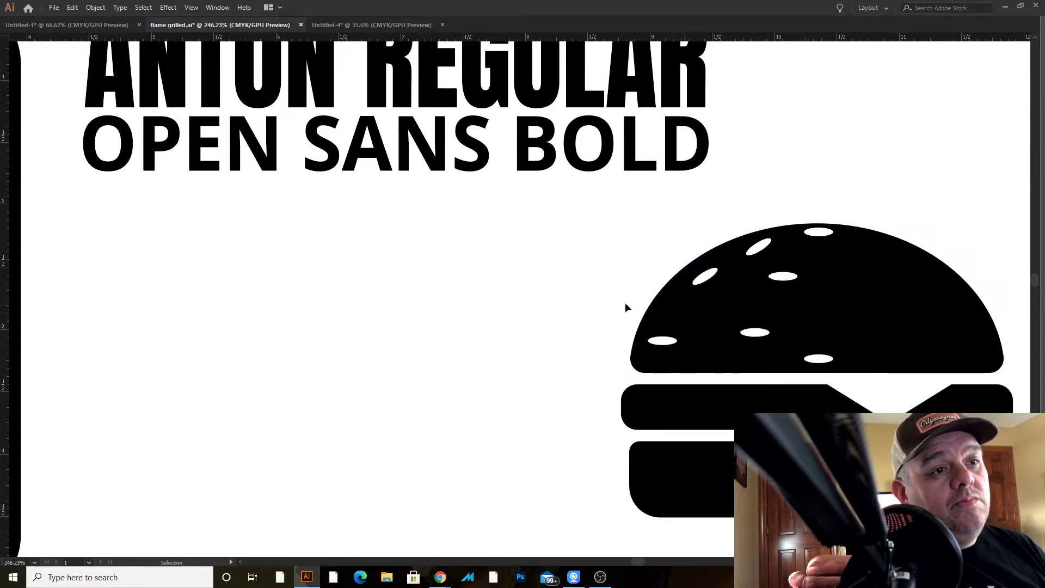
left_click_drag(706, 276, 699, 291)
left_click_drag(760, 249, 751, 256)
Select all seven seeds on the top bun, including the top and bottom centre ones
left_click_drag(858, 286, 565, 211)
left_click(666, 270)
key("v")
left_click(619, 238)
key("z")
left_click_drag(614, 231, 690, 329)
key("Tab")
left_click(21, 96)
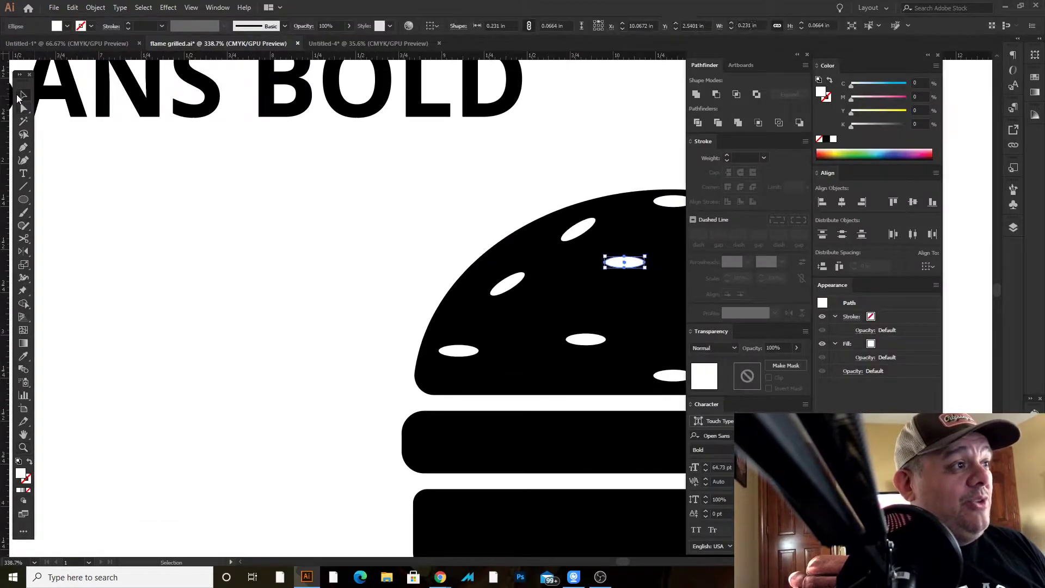
key("Tab")
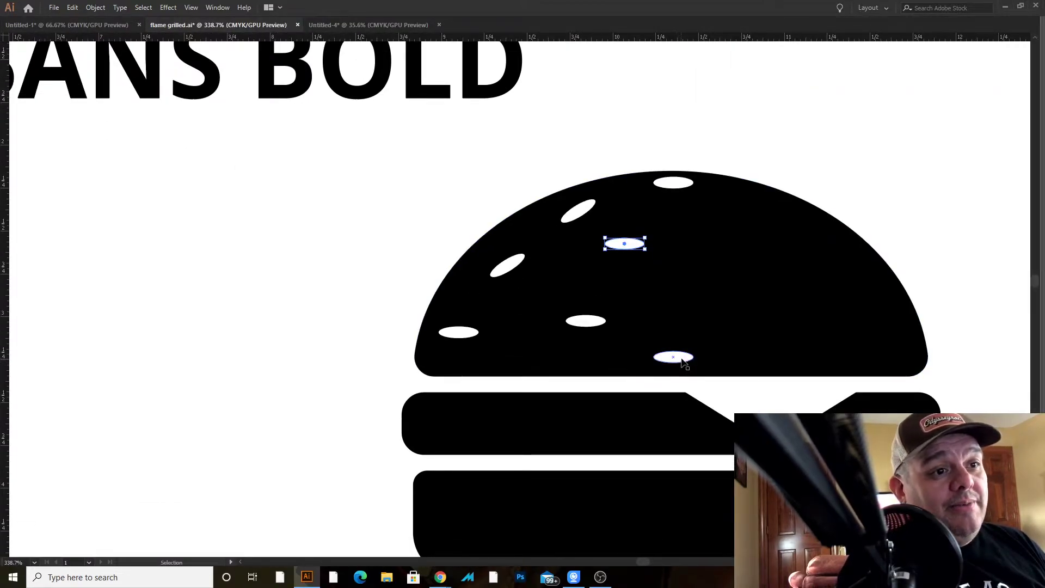
left_click(587, 324, "shift")
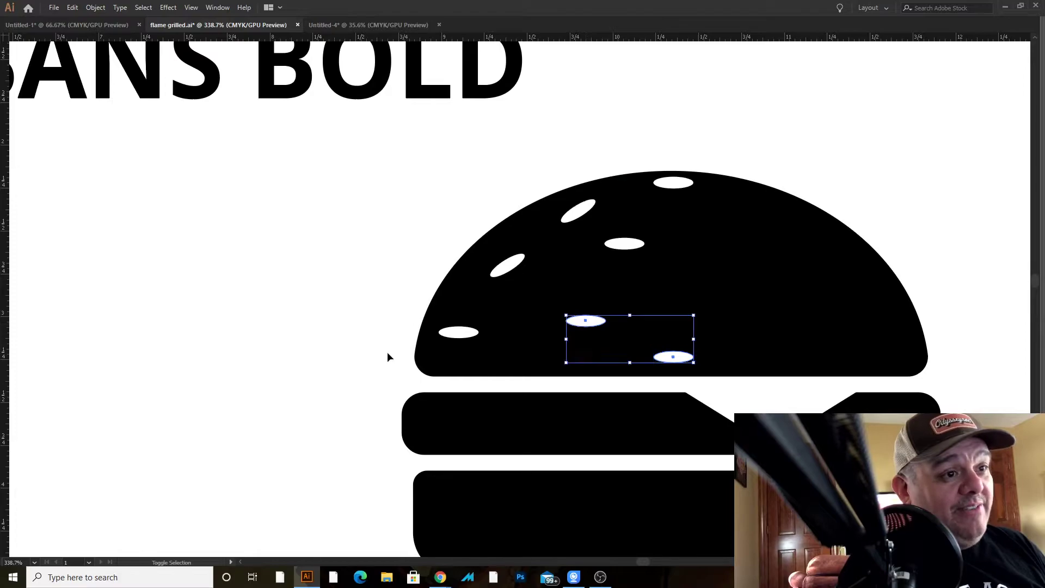
left_click(456, 332, "shift")
left_click(507, 266, "shift")
left_click(622, 243, "shift")
left_click(580, 213, "shift")
left_click(680, 183, "shift")
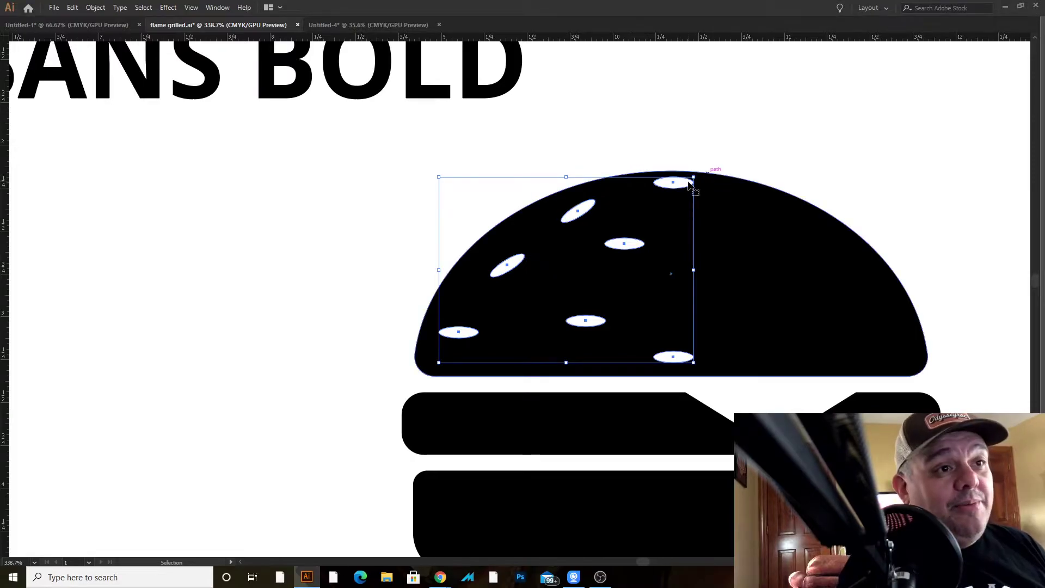
Try duplicating the selected seeds onto the bun's right half and reflecting them across the vertical axis
left_click_drag(695, 178, 474, 189)
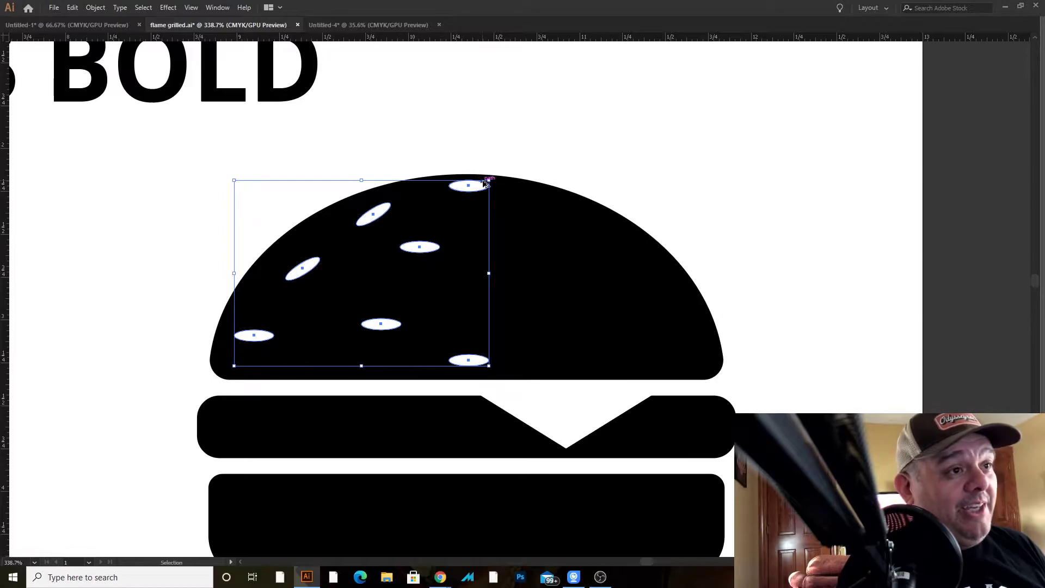
left_click_drag(478, 188, 714, 197)
key("Tab")
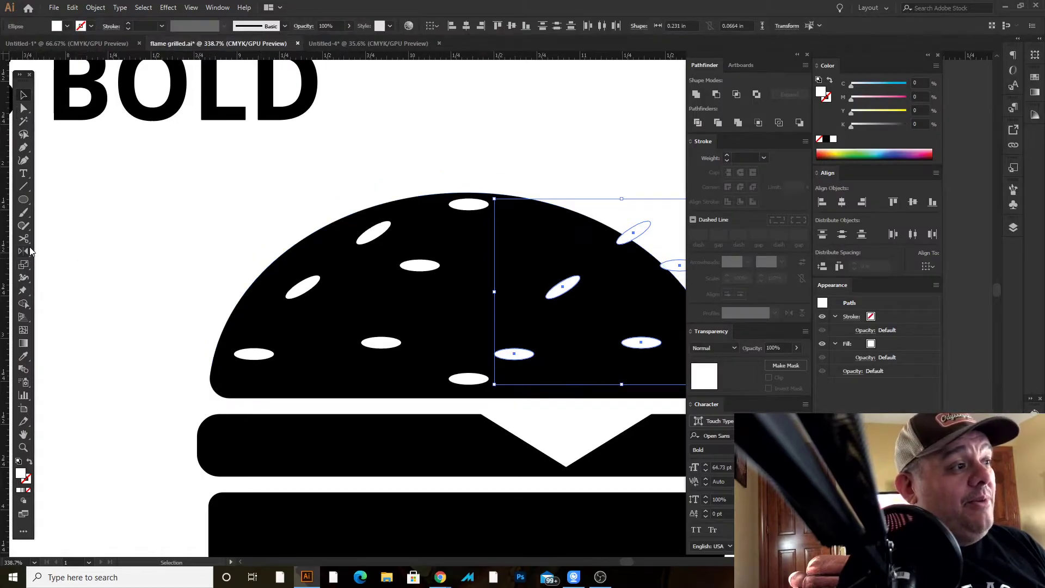
double_click(24, 252)
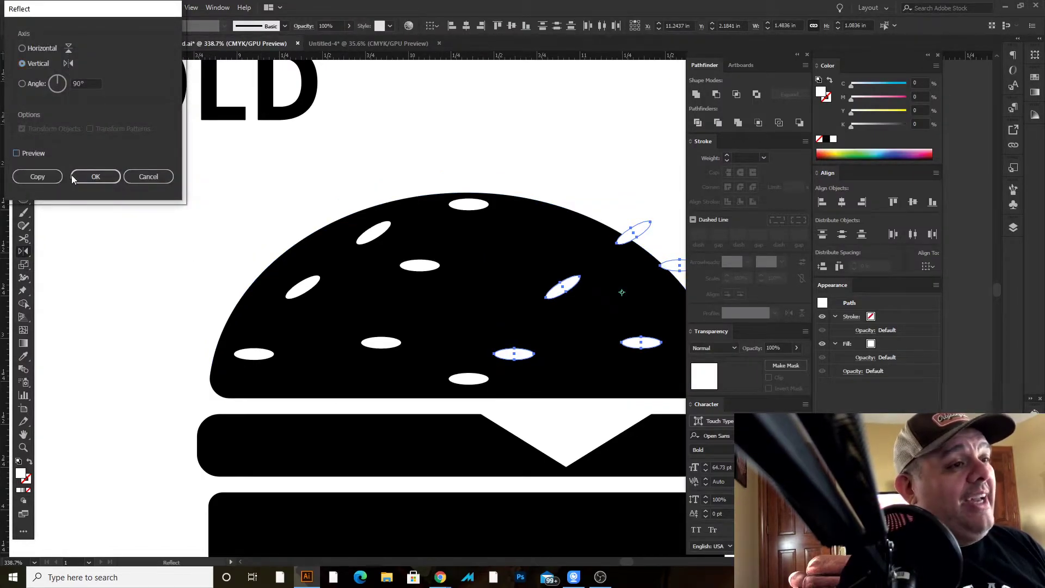
left_click(96, 177)
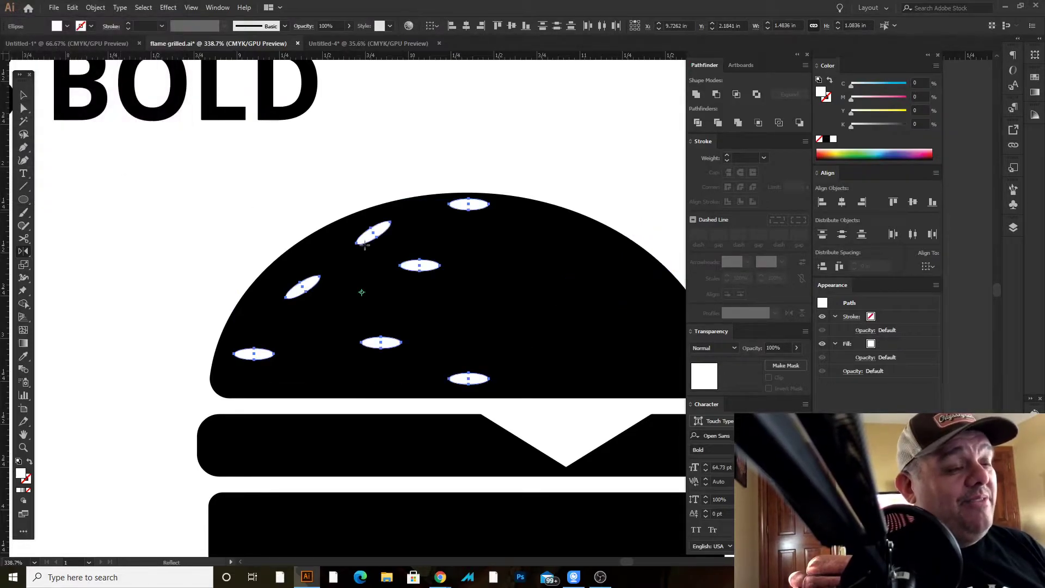
Create a vertical-axis reflected copy of the seven seeds and align it on the top bun's right half
double_click(24, 251)
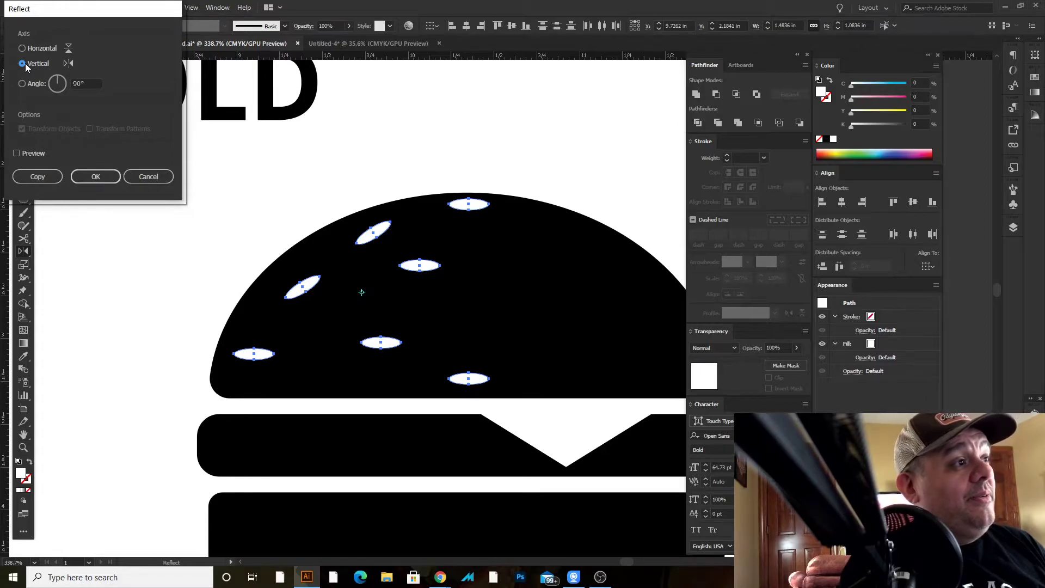
left_click(38, 176)
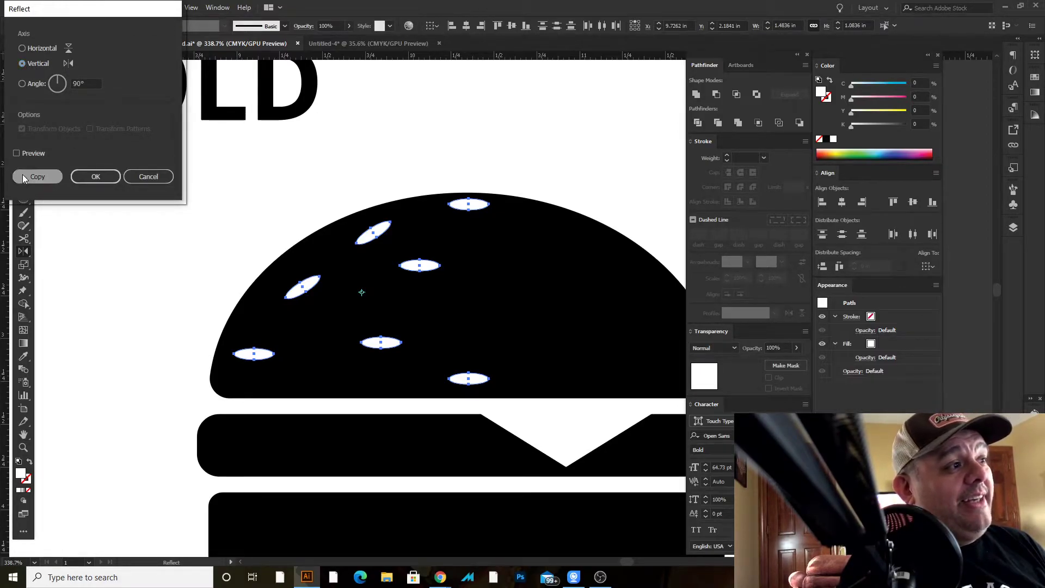
key("v")
key("Tab")
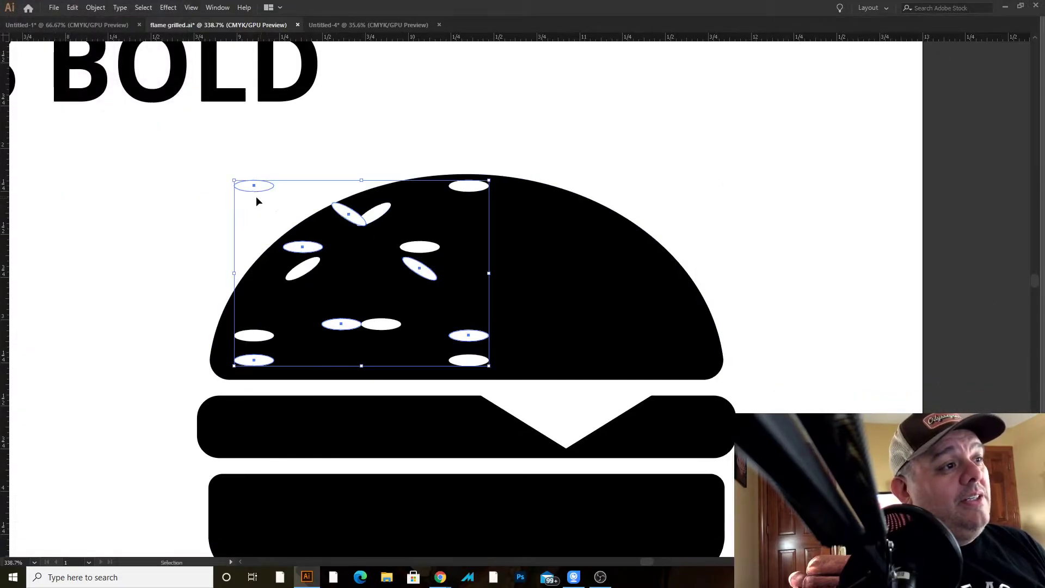
left_click_drag(258, 188, 475, 203)
left_click(527, 172)
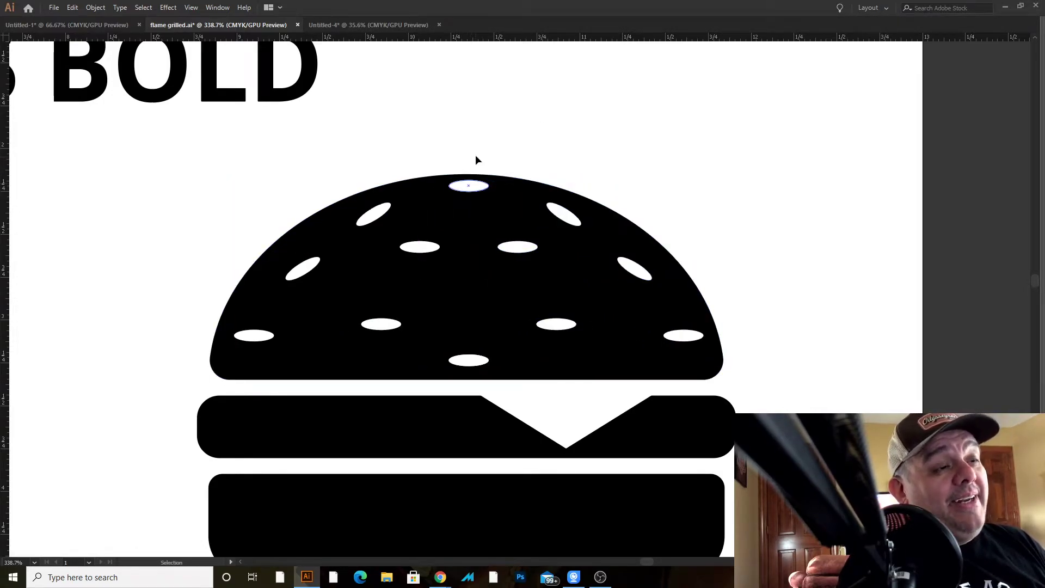
Remove the duplicate seeds overlapping at the top bun's upper and lower centre
left_click_drag(471, 188, 466, 223)
left_click_drag(470, 361, 452, 310)
key("ctrl+z")
key("ctrl+z")
key("Delete")
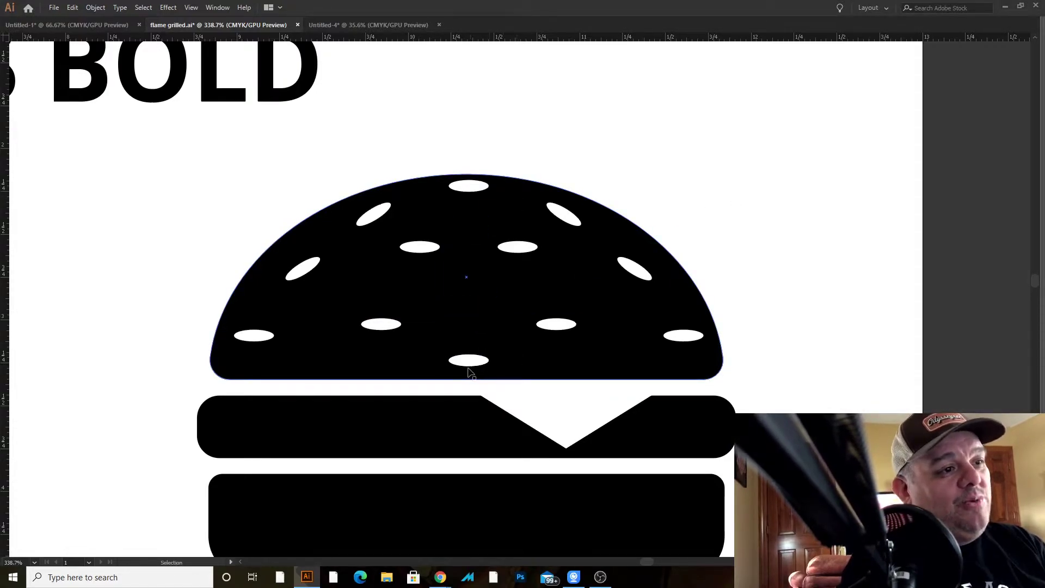
Compare the seeded burger with the burger in the original logo
key("z")
left_click_drag(810, 223, 626, 166)
left_click_drag(719, 172, 607, 164)
left_click_drag(600, 229, 697, 238)
key("ctrl+z")
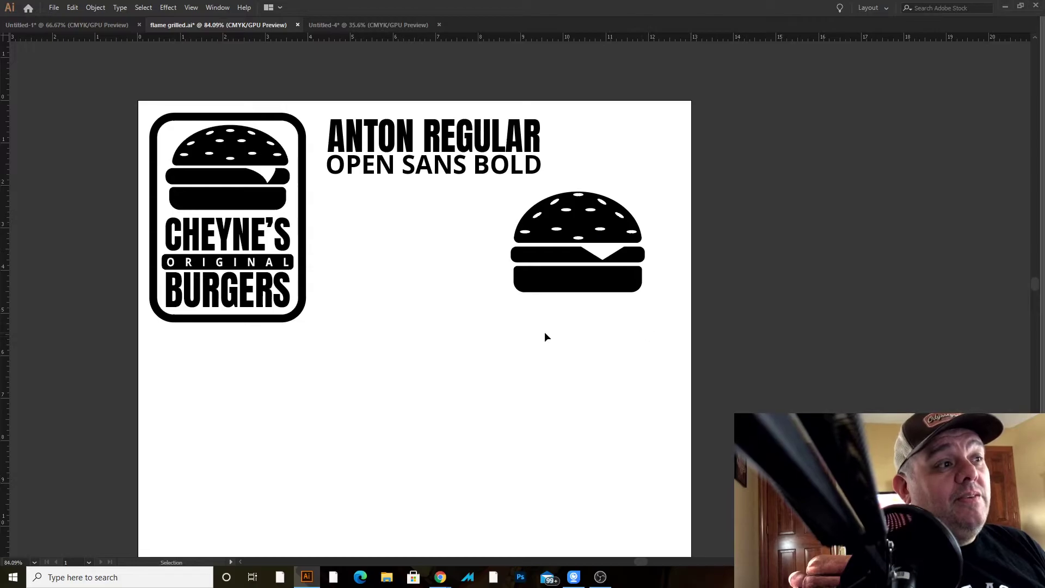
left_click_drag(420, 323, 468, 291)
scroll(493, 242, "up", 2)
left_click_drag(485, 241, 423, 270)
Move the two font name labels off the artboard and shift the whole burger left, closer to the original logo
left_click(449, 138)
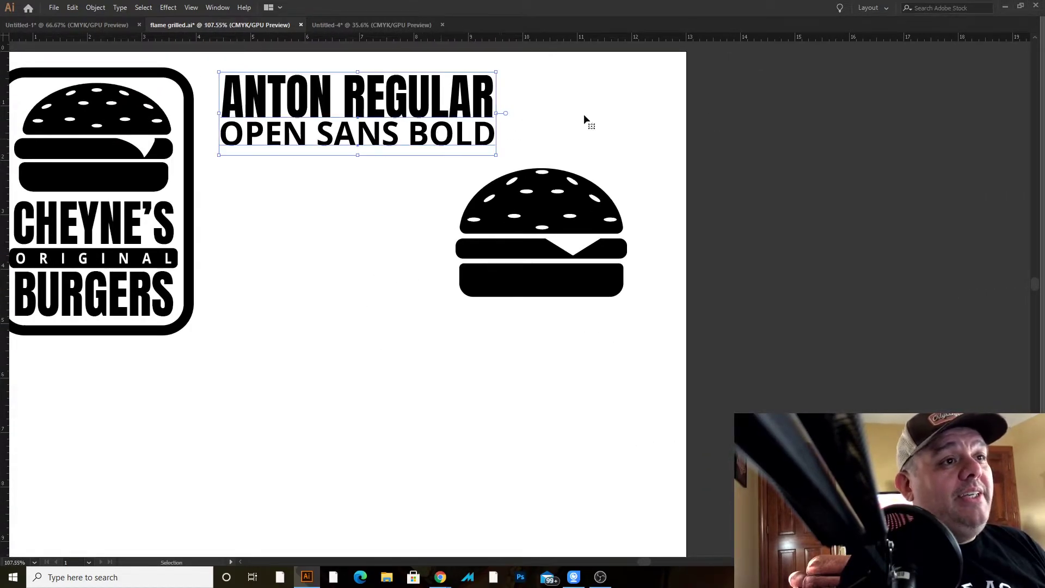
left_click_drag(459, 107, 956, 111)
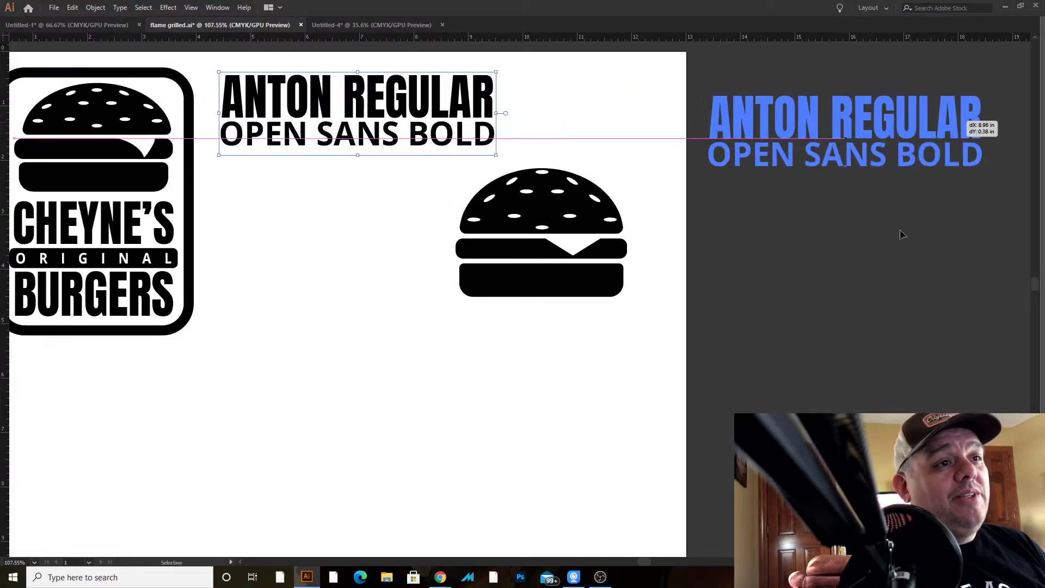
left_click_drag(542, 204, 621, 239)
left_click_drag(531, 261, 668, 235)
left_click_drag(525, 102, 946, 427)
left_click_drag(730, 321, 497, 269)
Try placing vertical guides at the left and right edges of the burger's buns
left_click_drag(8, 271, 328, 245)
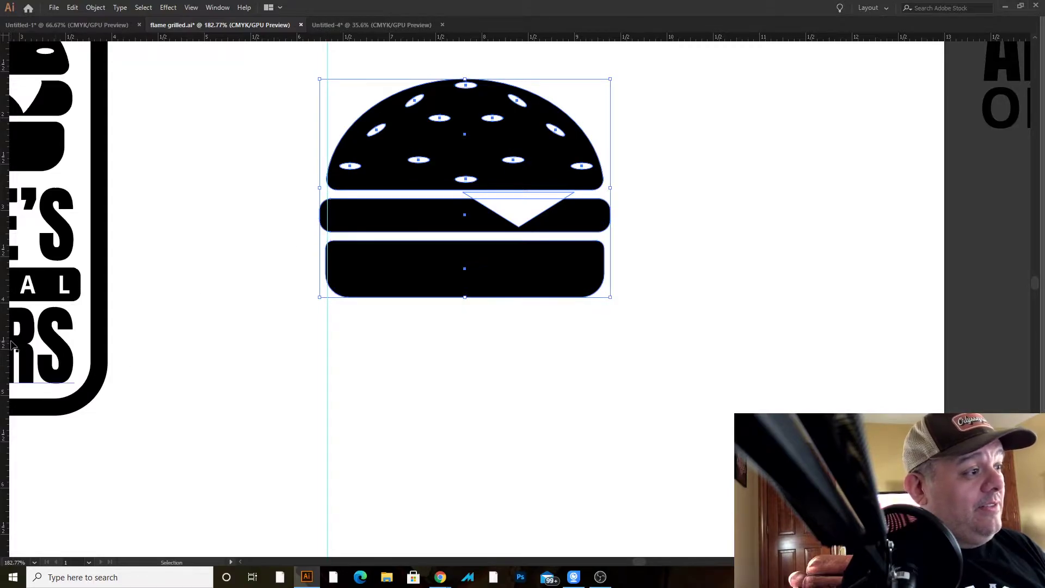
left_click_drag(5, 347, 605, 316)
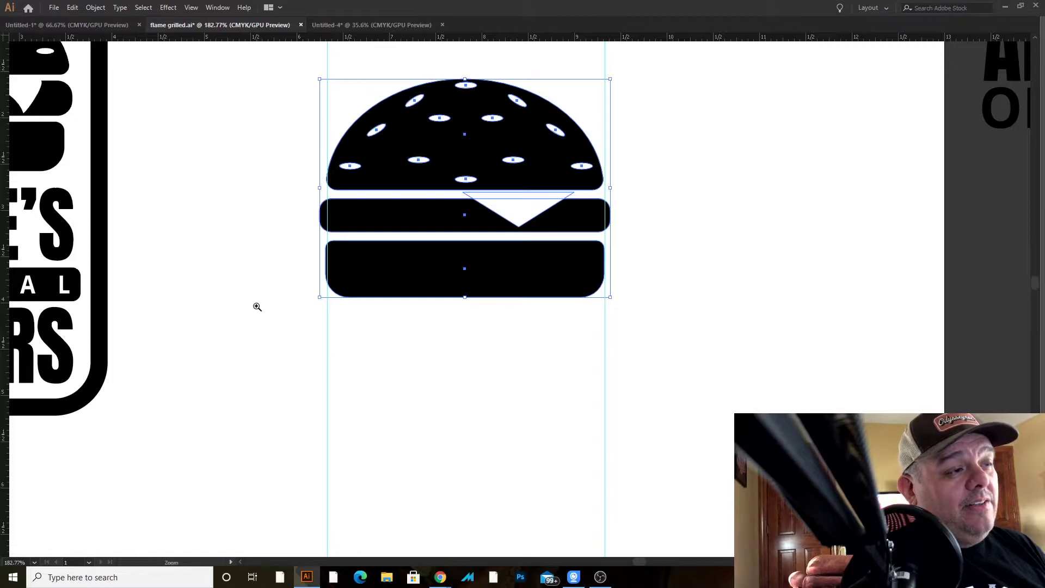
key("ctrl+z")
key("ctrl+z")
Place vertical guides exactly on the bottom bun's left and right edges
key("z")
left_click_drag(332, 256, 534, 273)
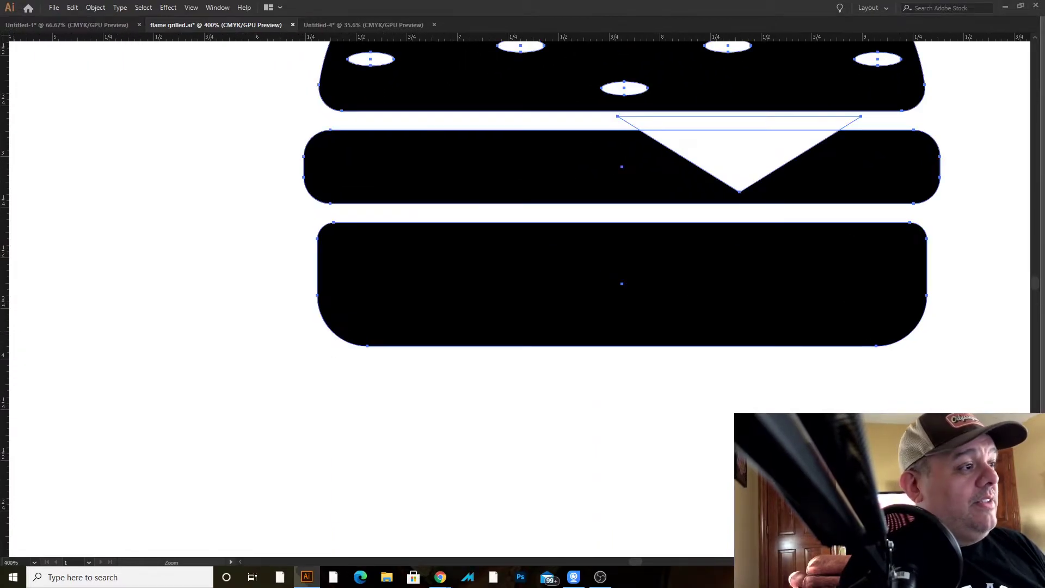
left_click_drag(7, 262, 318, 279)
key("z")
left_click_drag(7, 235, 770, 210)
left_click(929, 246)
left_click_drag(861, 191, 762, 214)
Add the text "CHEYNE'S" below the burger, starting a point text at the left guide
key("Tab")
key("Tab")
left_click_drag(489, 210, 428, 158)
key("v")
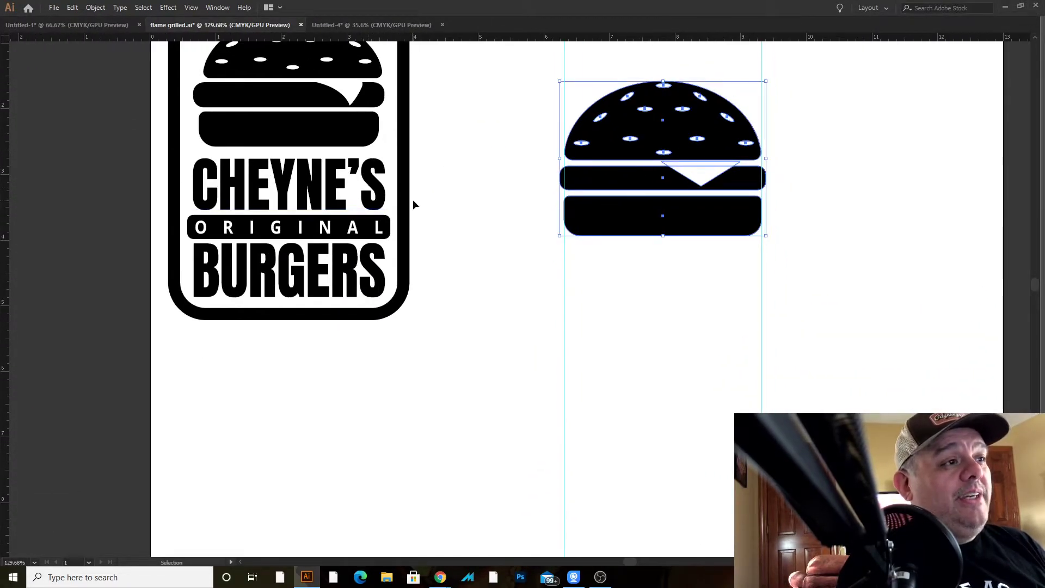
key("Tab")
left_click_drag(448, 215, 391, 223)
key("t")
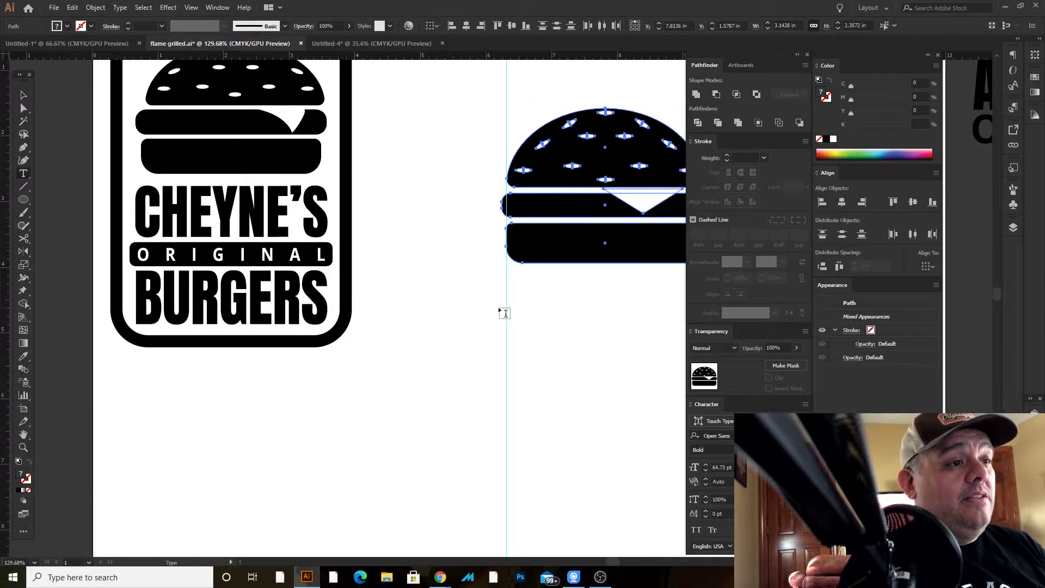
left_click(506, 316)
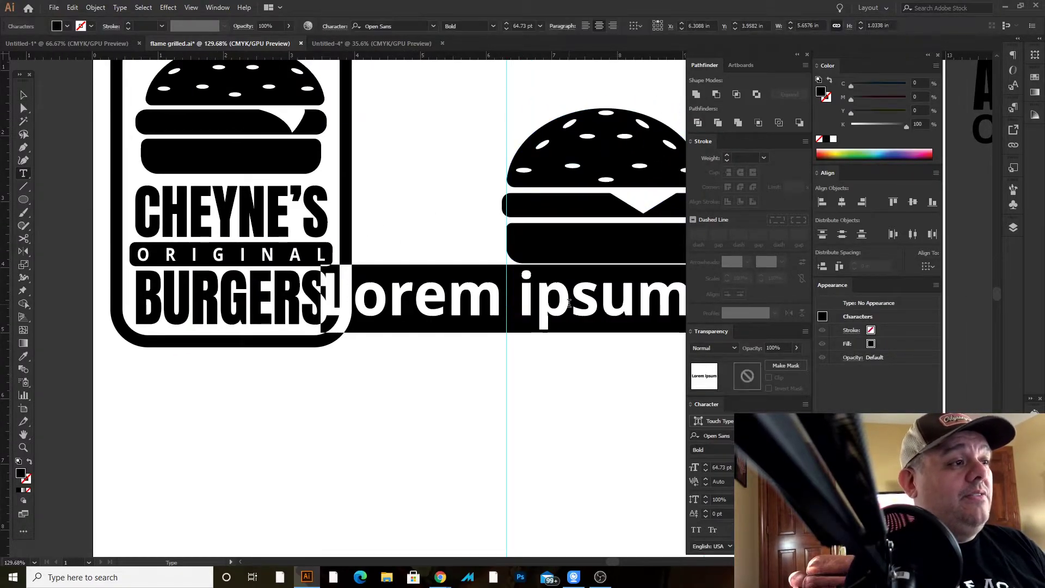
type("CHEYNE'S")
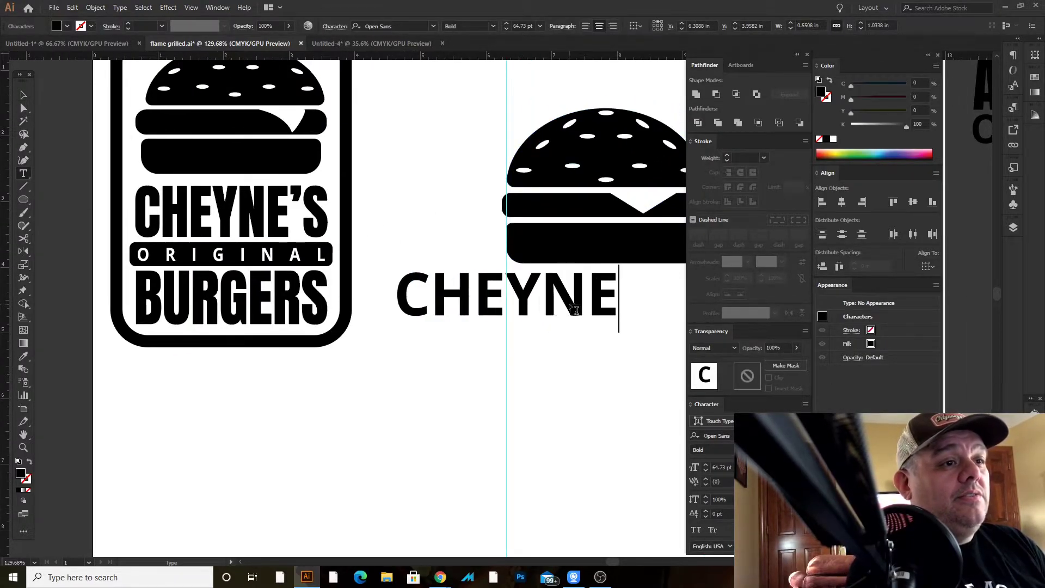
Set the CHEYNE'S text in Anton Regular and move it between the guides just below the bottom bun
key("Escape")
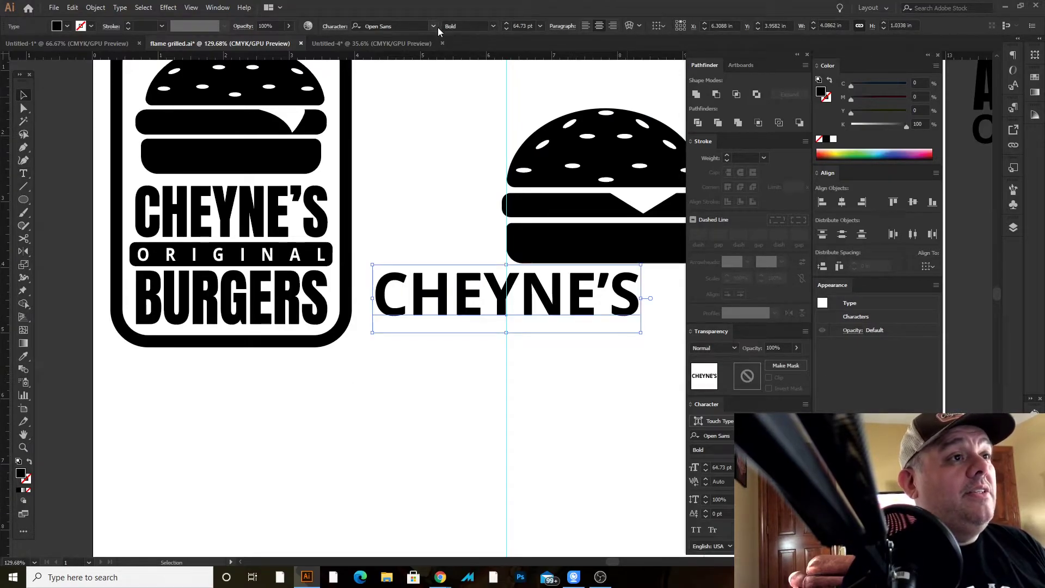
left_click(434, 26)
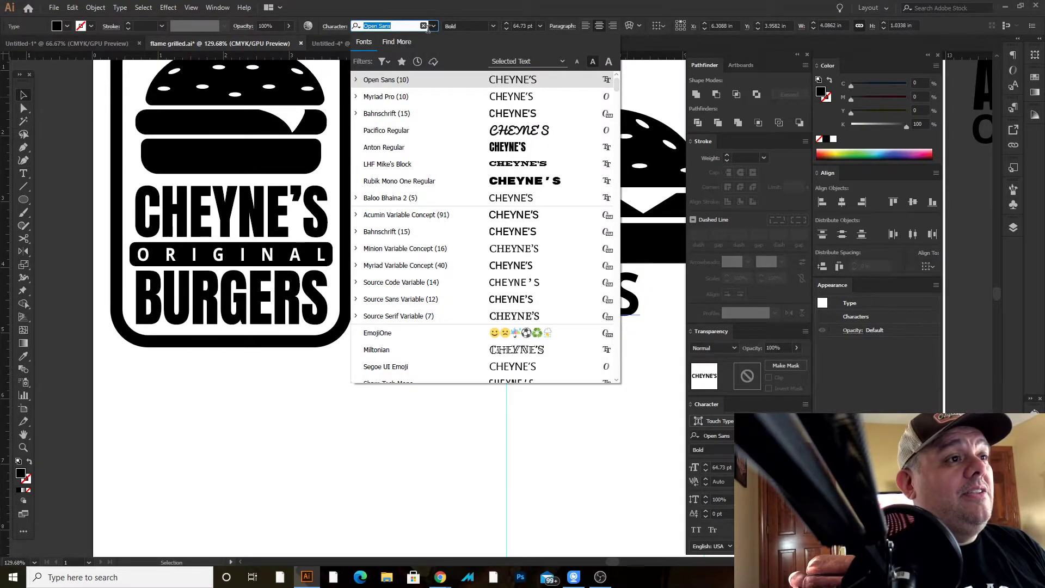
left_click(430, 150)
left_click_drag(642, 275, 489, 233)
left_click_drag(382, 239, 475, 239)
left_click(422, 258, "ctrl")
left_click_drag(429, 269, 446, 268)
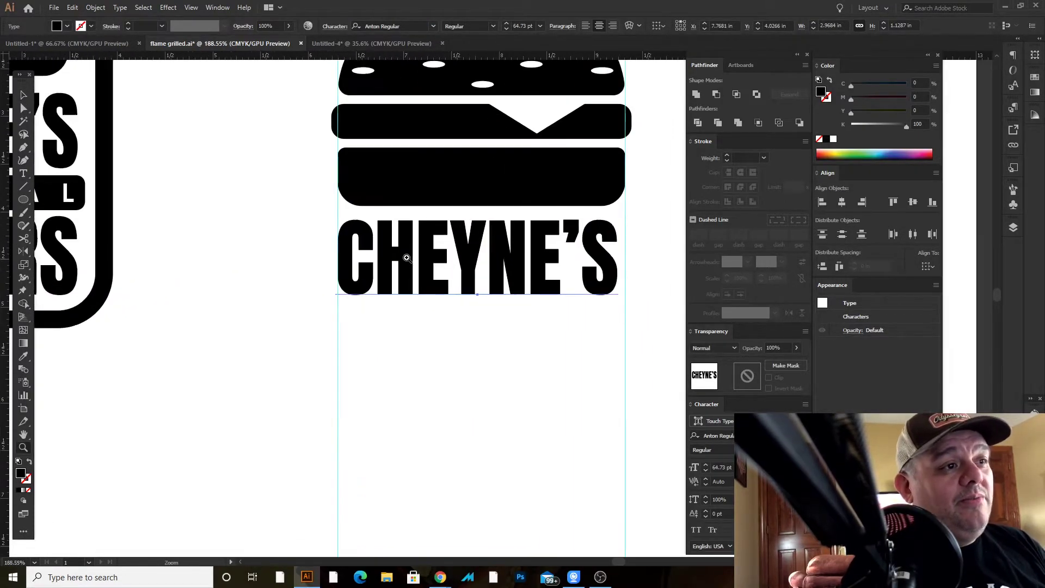
Adjust the kerning around the apostrophe in CHEYNE'S
left_click(376, 255)
key("Right")
key("Right")
key("Right")
key("Right")
key("Right")
key("Right")
key("alt+Left")
key("alt+Left")
key("alt+Right")
key("Left")
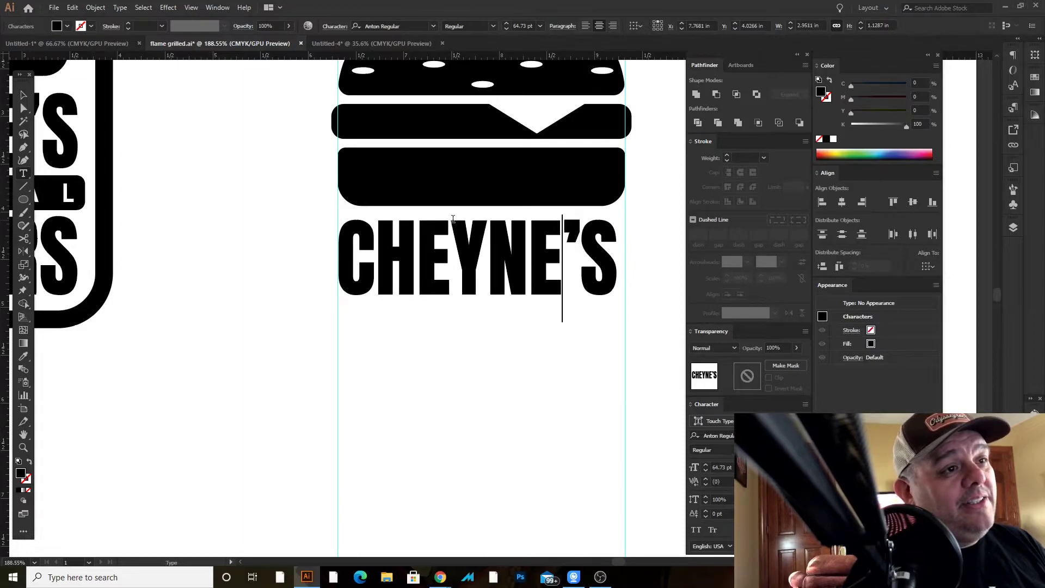
key("alt+Right")
key("Escape")
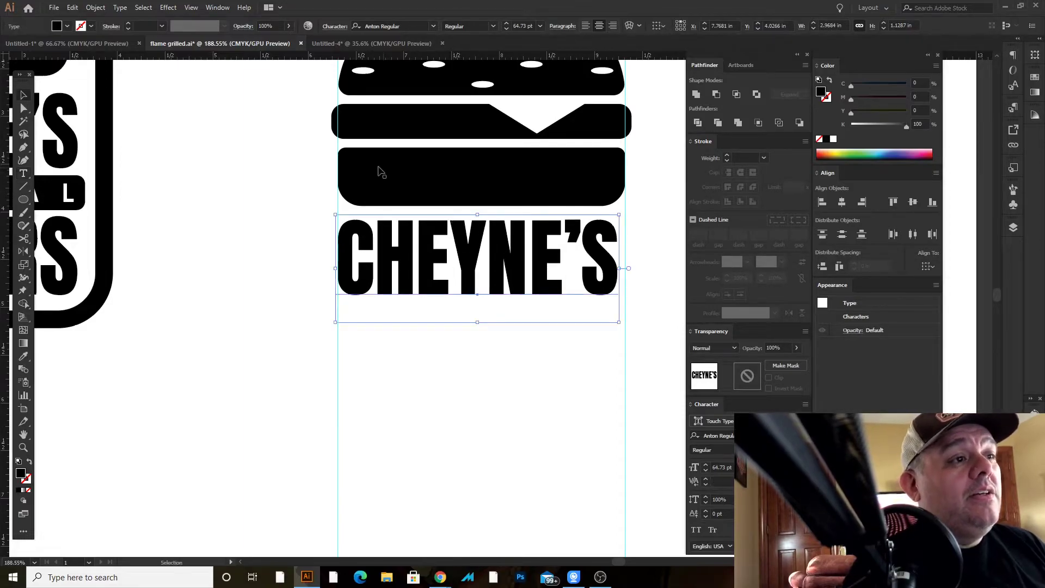
Enlarge the CHEYNE'S text so that its first and last letters reach the two vertical guides
left_click_drag(620, 322, 629, 334)
key("z")
left_click_drag(611, 269, 662, 288)
left_click_drag(618, 273, 472, 245)
left_click_drag(479, 207, 673, 276)
key("v")
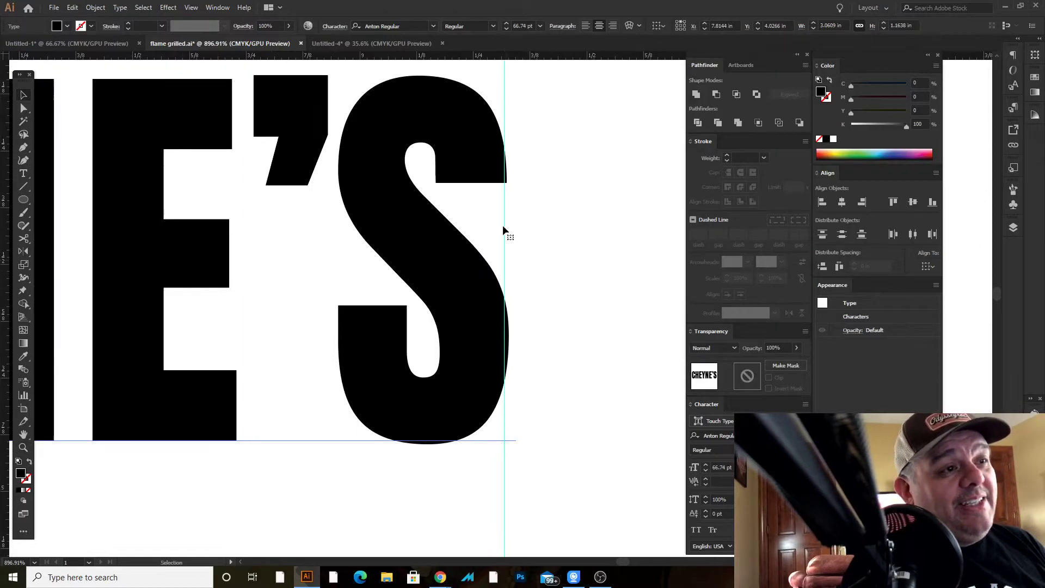
key("space")
left_click_drag(273, 359, 623, 401)
left_click_drag(325, 306, 577, 348)
left_click_drag(49, 354, 416, 310)
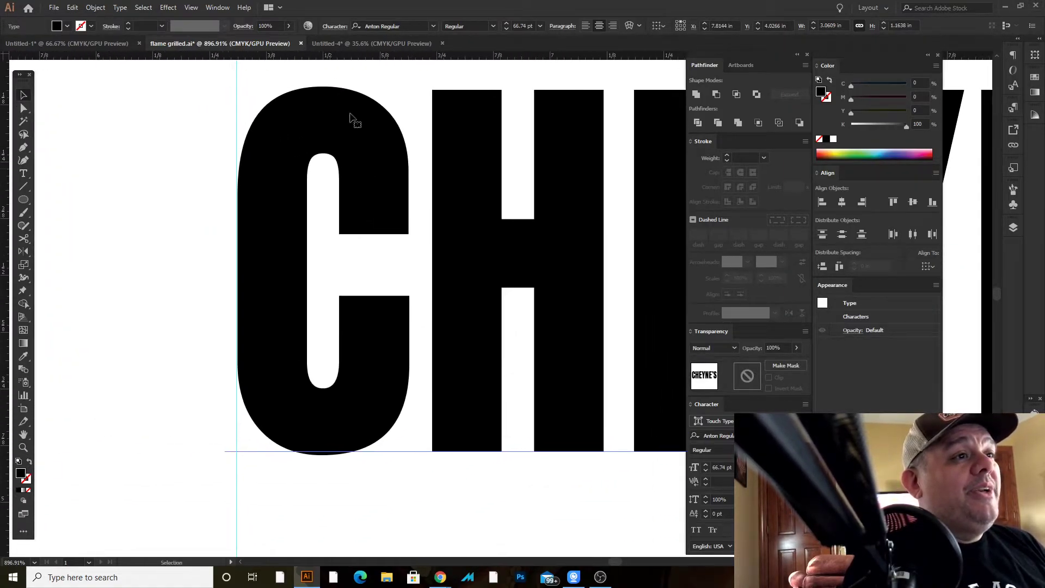
Try placing a horizontal guide along the flat top of the H in CHEYNE'S
left_click_drag(317, 65, 521, 105)
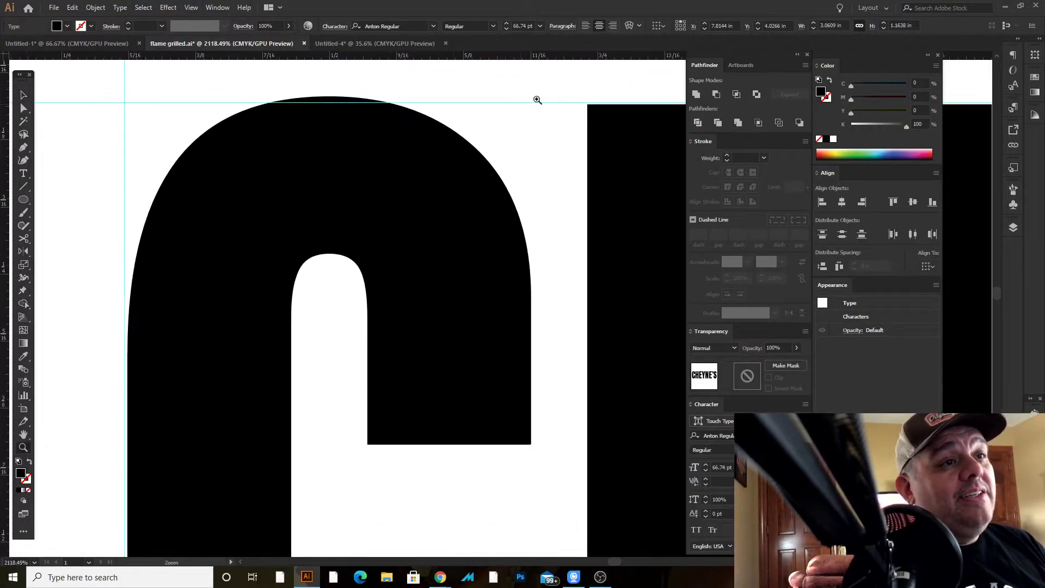
key("Tab")
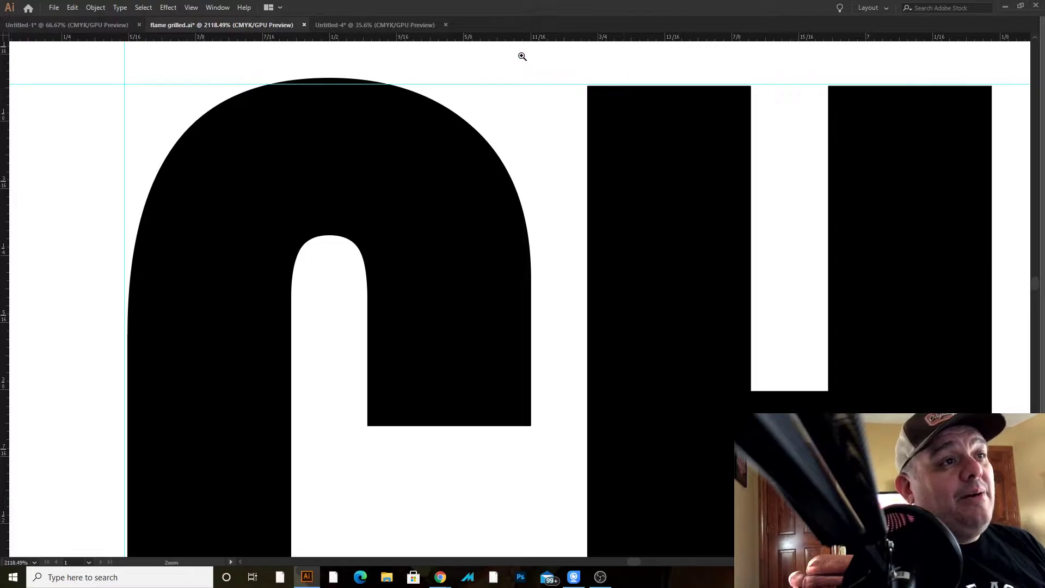
left_click_drag(518, 40, 538, 85)
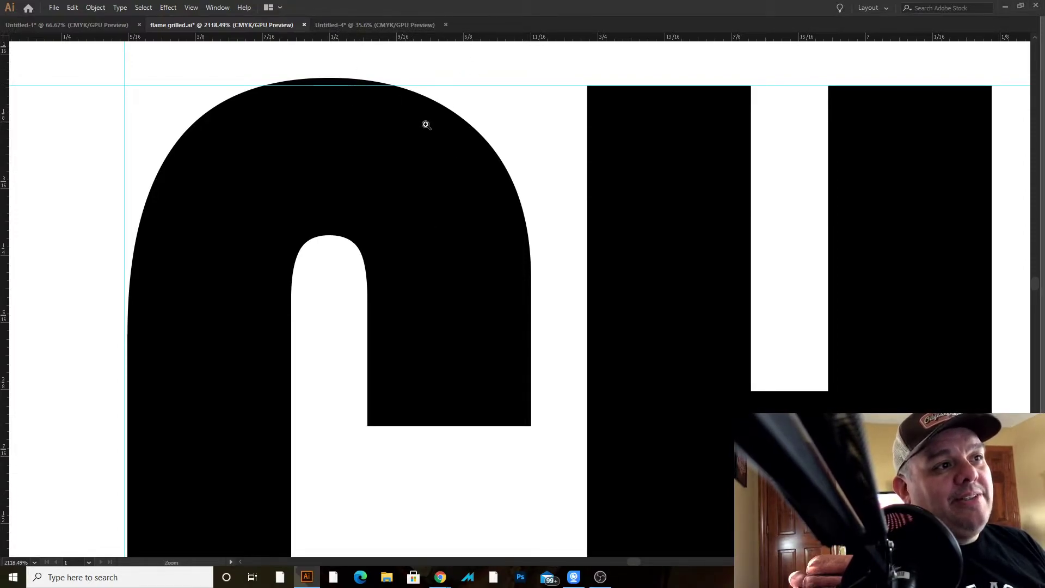
Examine how the curves of the C and S in CHEYNE'S sit against the vertical guides and the baseline
left_click_drag(595, 259, 518, 259)
left_click_drag(706, 280, 448, 165)
left_click_drag(980, 305, 274, 240)
left_click_drag(872, 245, 481, 256)
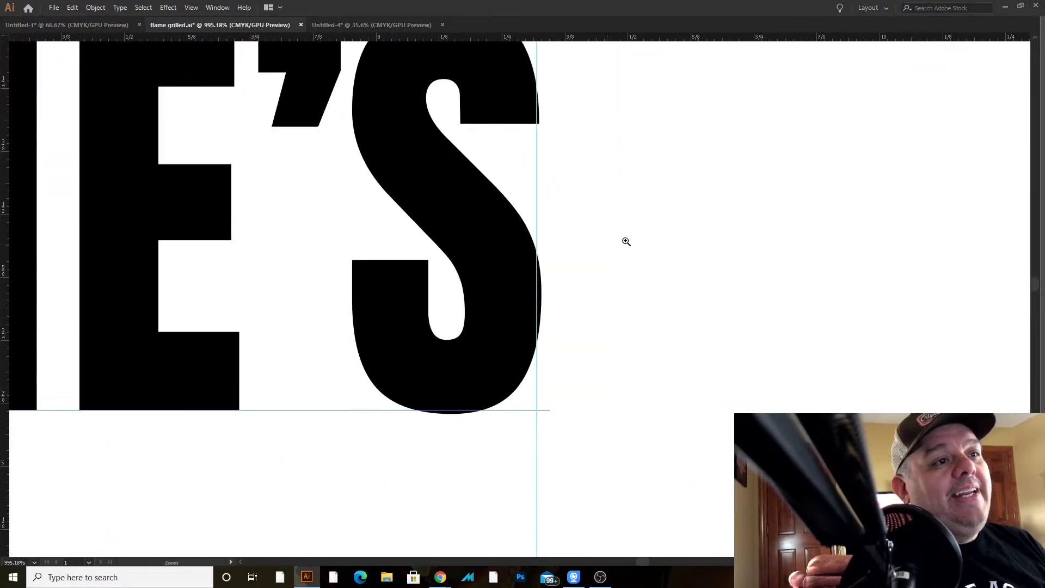
left_click_drag(618, 243, 550, 345)
key("v")
left_click(469, 392)
left_click_drag(470, 387, 235, 273)
left_click_drag(283, 299, 696, 236)
left_click_drag(595, 236, 560, 209)
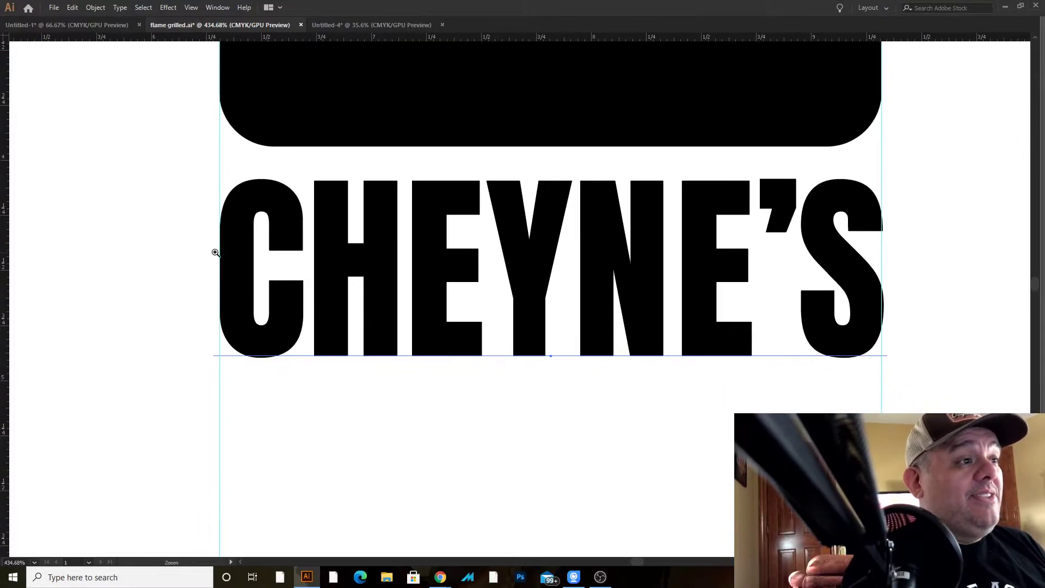
Draw a black rectangular bar about 0.28 in tall from guide to guide, just below CHEYNE'S
left_click(238, 295)
left_click_drag(325, 301, 344, 172)
key("v")
left_click(294, 213)
key("z")
left_click_drag(417, 231, 335, 285)
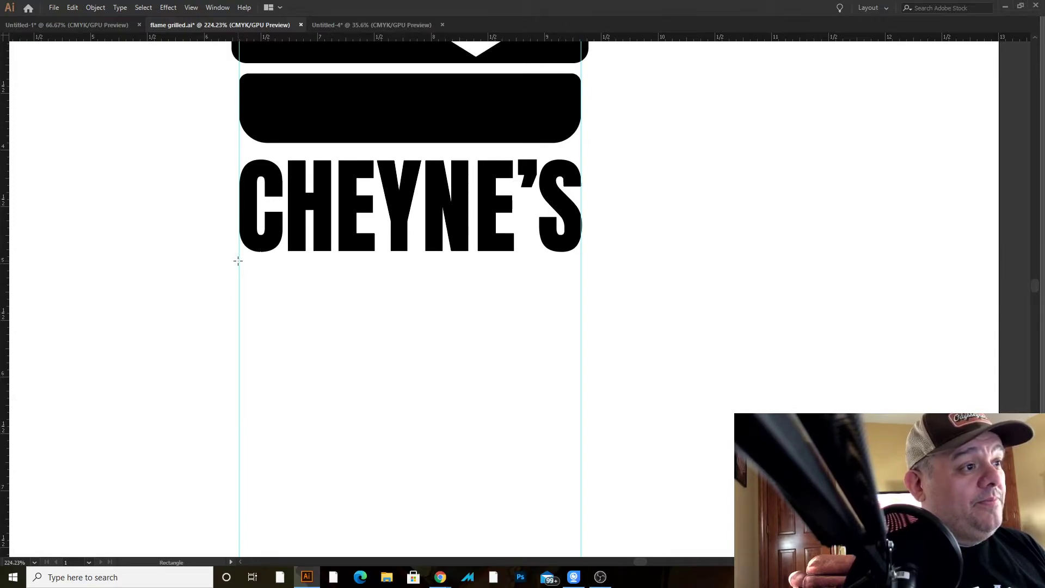
left_click_drag(239, 260, 690, 276)
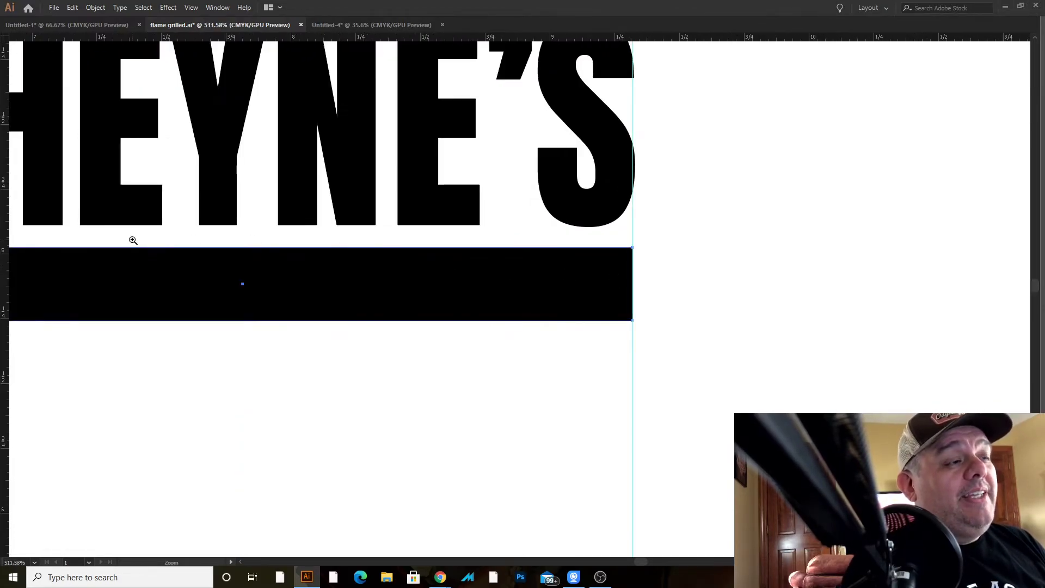
Round all corners of the black bar with a radius of about 0.03 in
left_click_drag(133, 241, 847, 254)
left_click_drag(336, 254, 519, 322)
left_click_drag(1027, 208, 558, 100)
left_click_drag(346, 261, 515, 261)
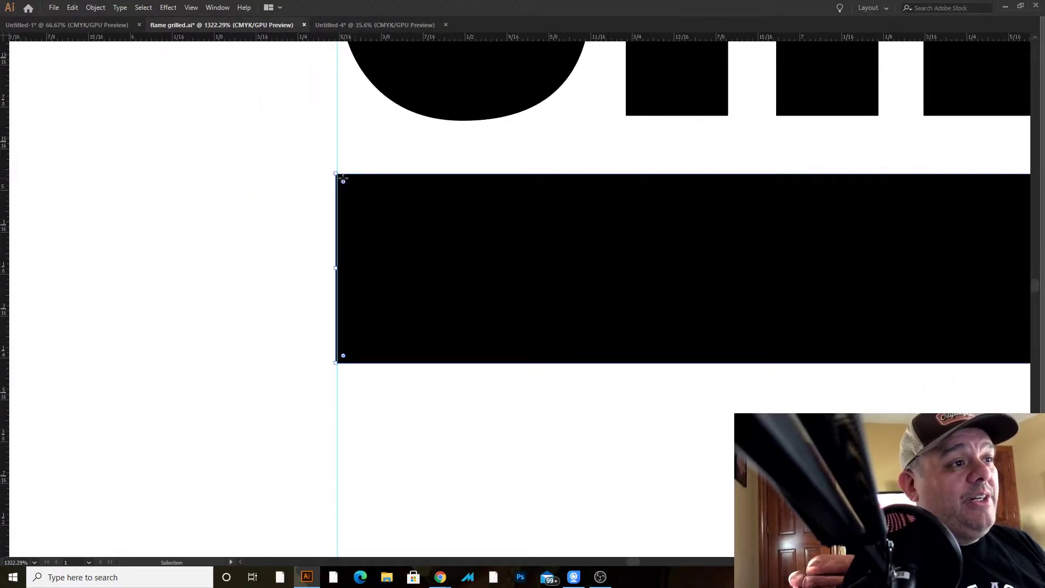
left_click_drag(344, 184, 358, 196)
left_click_drag(337, 269, 337, 271)
left_click_drag(783, 290, 133, 261)
Widen the bar symmetrically to about 3.1 in so both ends extend slightly past the guides
left_click_drag(1026, 230, 266, 238)
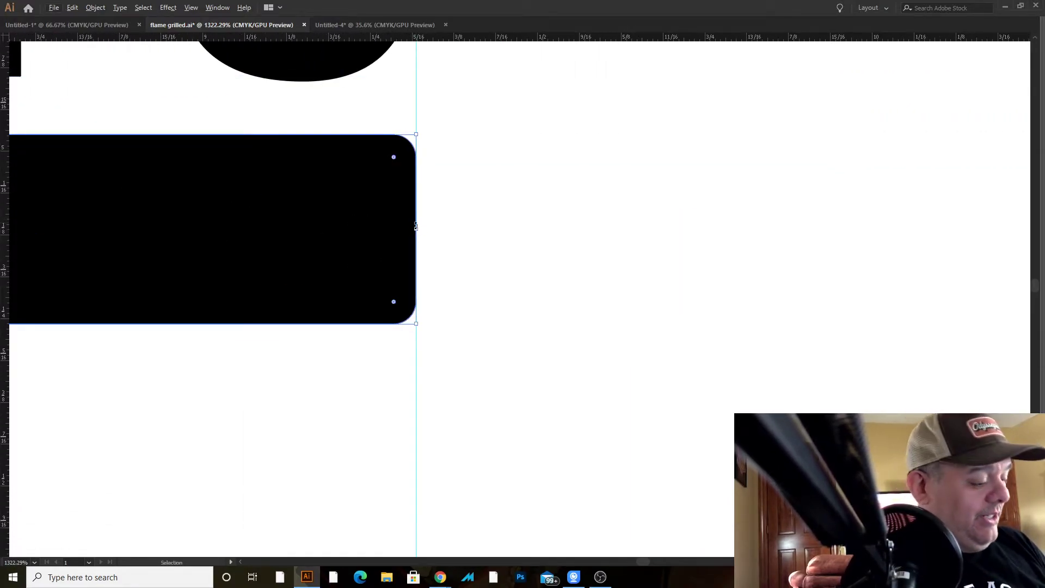
left_click_drag(418, 228, 283, 210)
left_click_drag(339, 214, 623, 215)
left_click_drag(558, 341, 723, 348)
left_click_drag(596, 303, 578, 302)
scroll(579, 302, "down", 2)
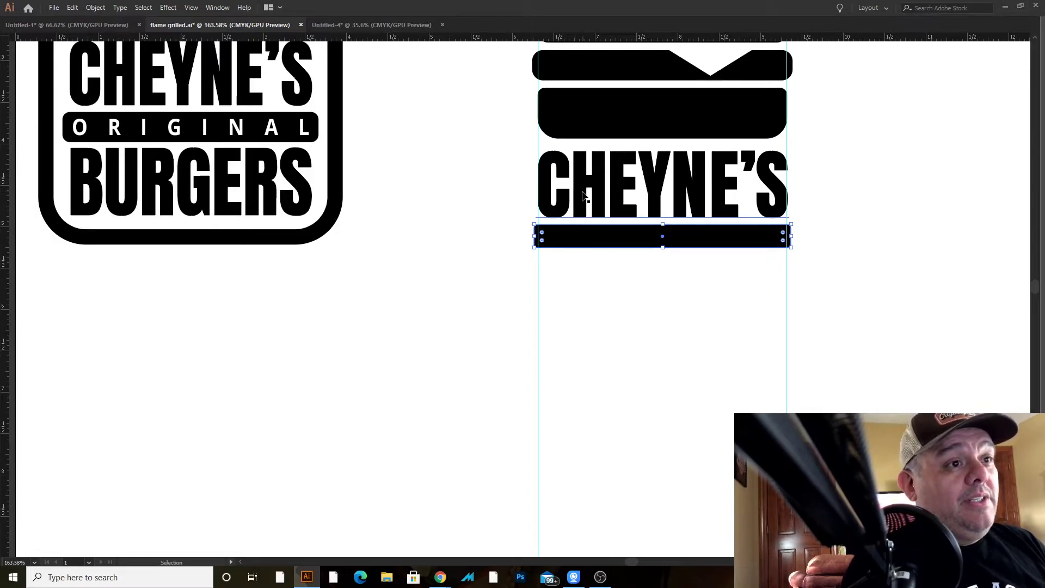
Add the text "BURGERS" in Anton Regular and position it centred just below the black bar
key("Tab")
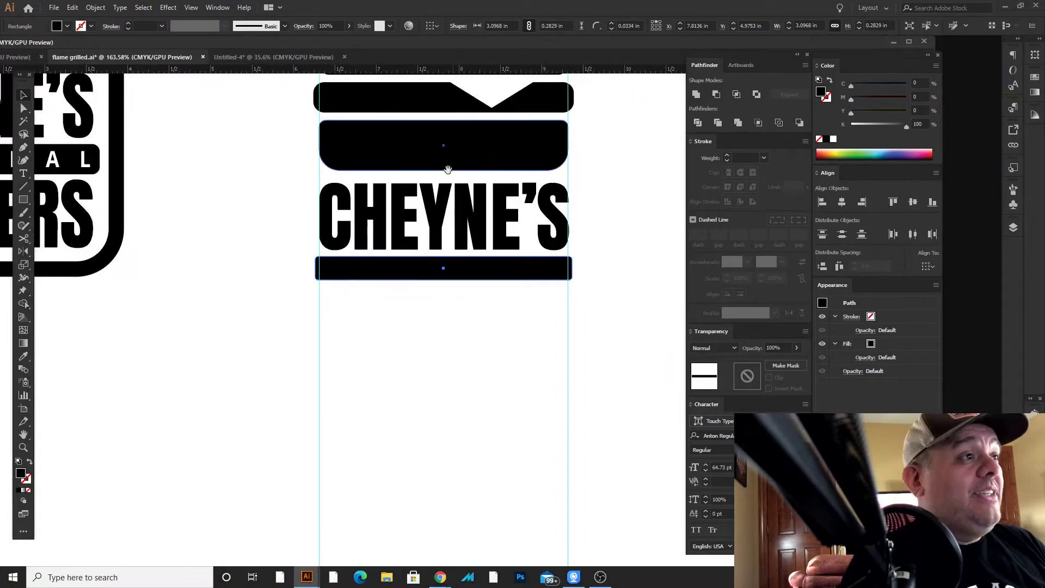
left_click_drag(451, 187, 396, 224)
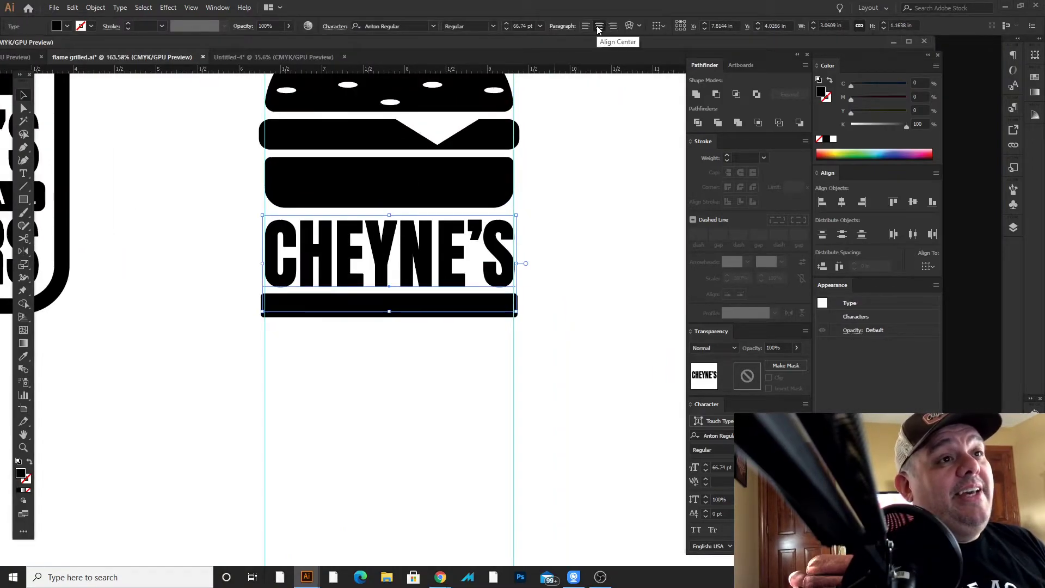
left_click(568, 252)
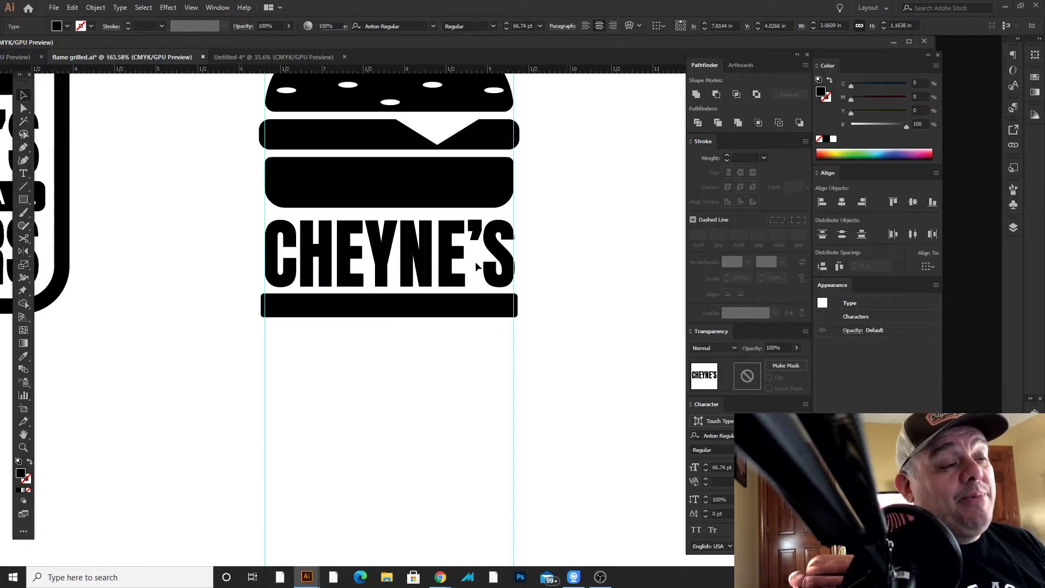
left_click_drag(400, 279, 469, 264)
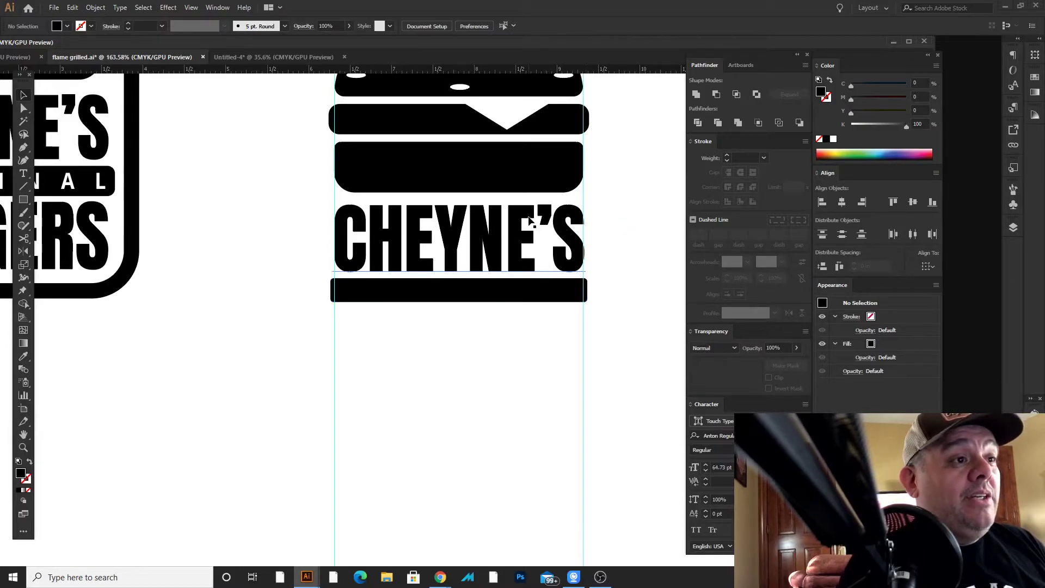
left_click(374, 361)
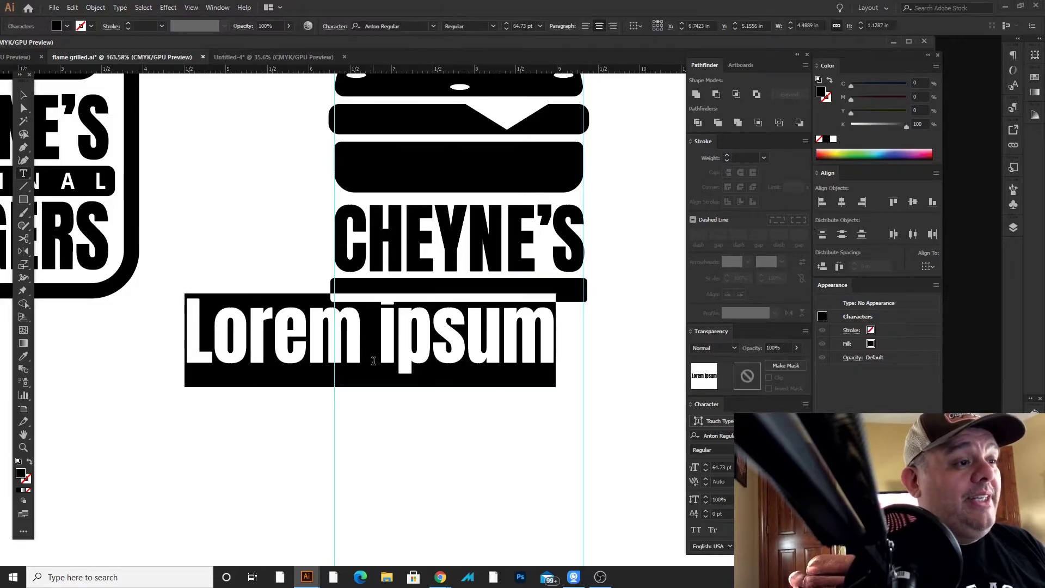
type("BURGERS")
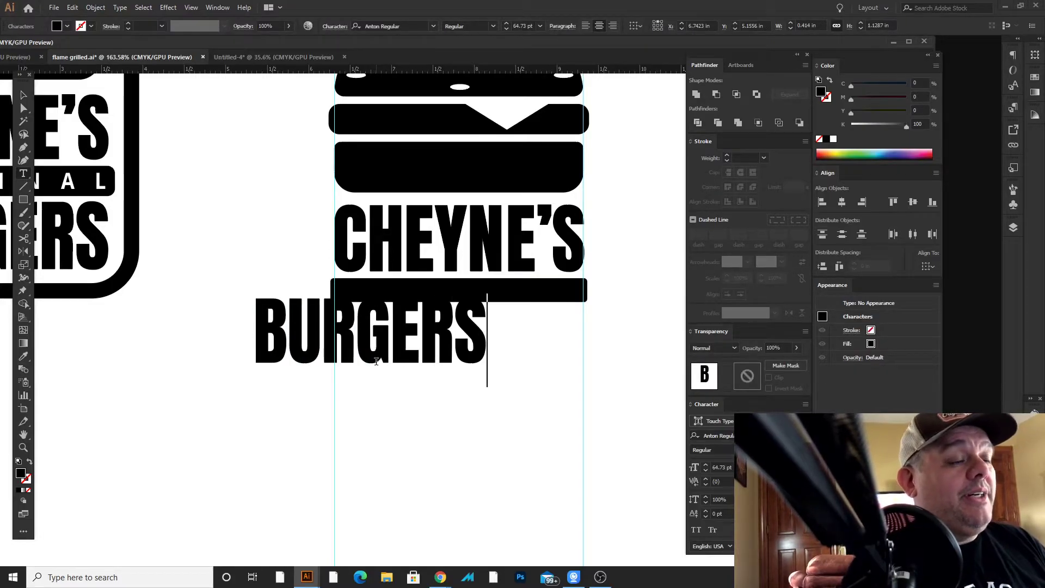
key("Escape")
key("z")
left_click(472, 352)
left_click(428, 307)
key("Tab")
left_click_drag(392, 305, 546, 329)
Tighten the kerning between the letters of BURGERS
key("t")
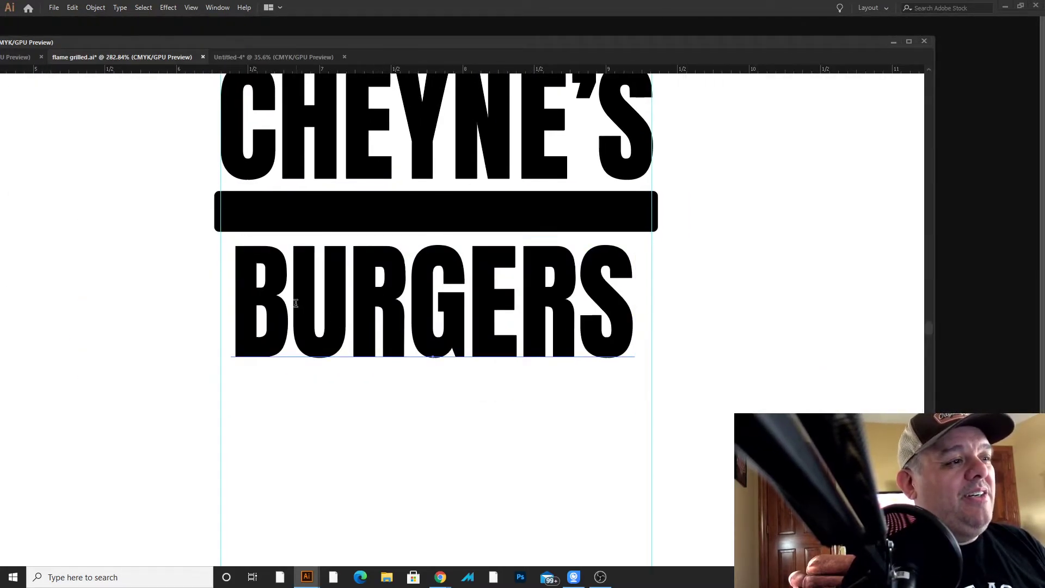
key("alt+Left")
key("Right")
key("Right")
key("Right")
key("Right")
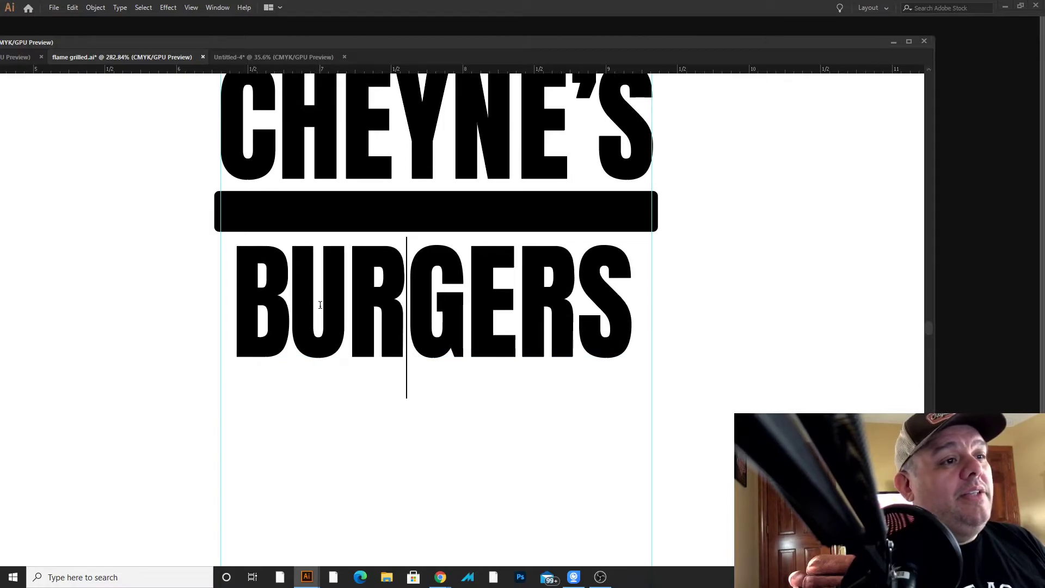
key("Left")
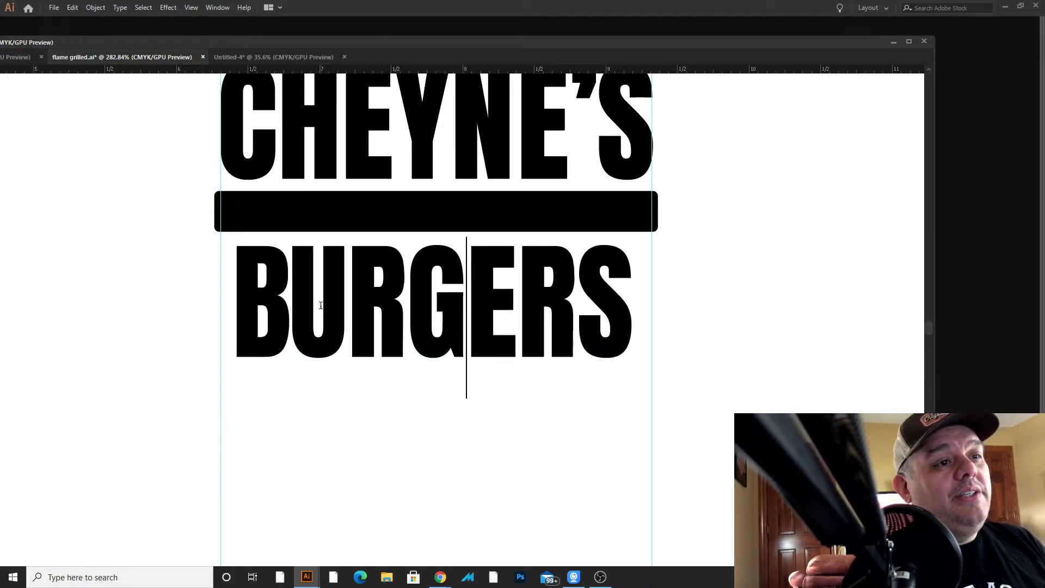
key("alt+Left")
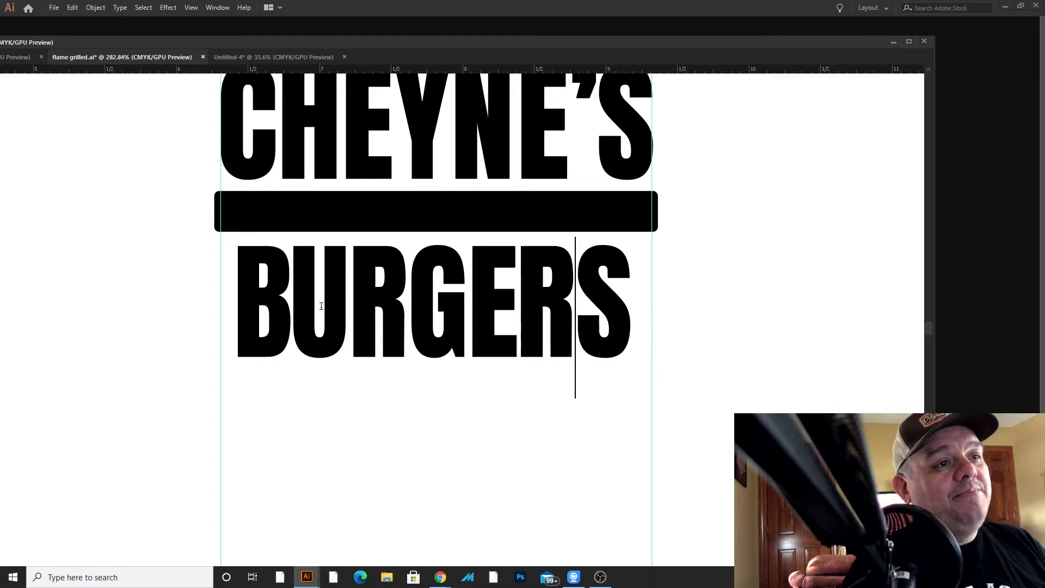
key("Escape")
Align BURGERS with the left guide and enlarge it until the final S reaches the right guide
left_click_drag(344, 272, 327, 272)
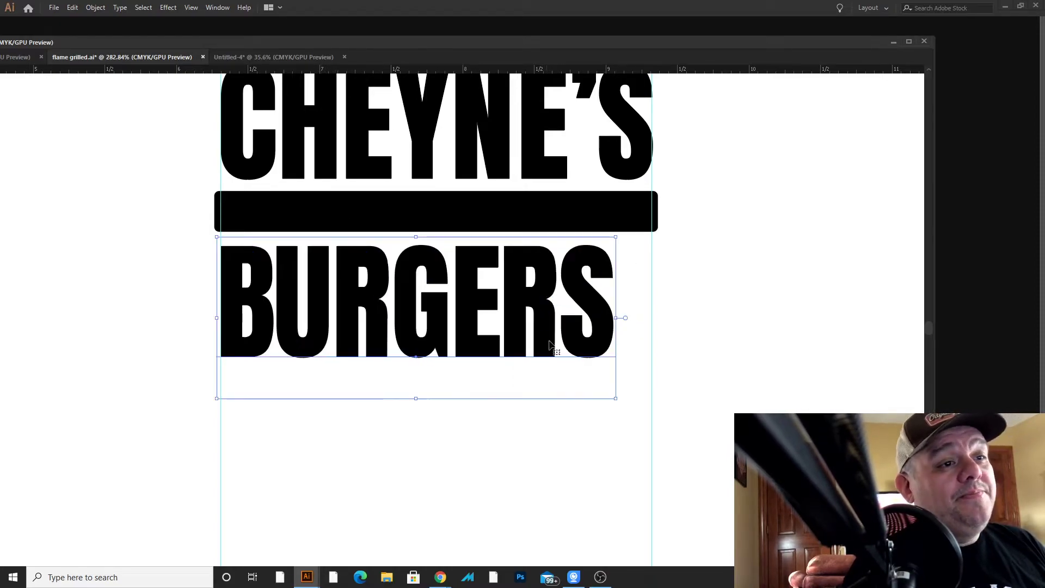
left_click_drag(614, 400, 658, 439)
left_click(688, 309)
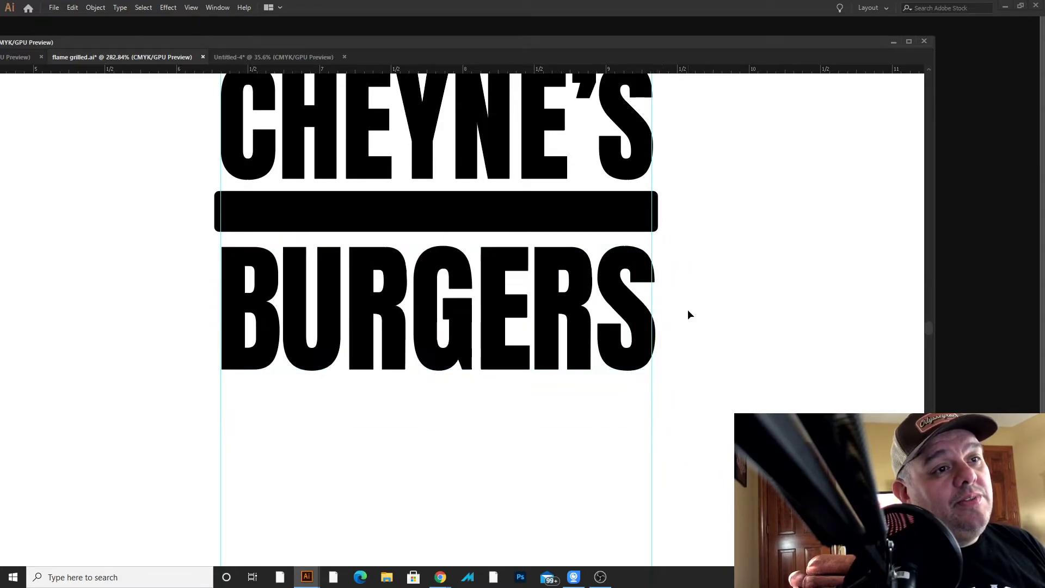
left_click_drag(706, 284, 681, 375)
left_click(577, 253)
left_click_drag(520, 239, 434, 161)
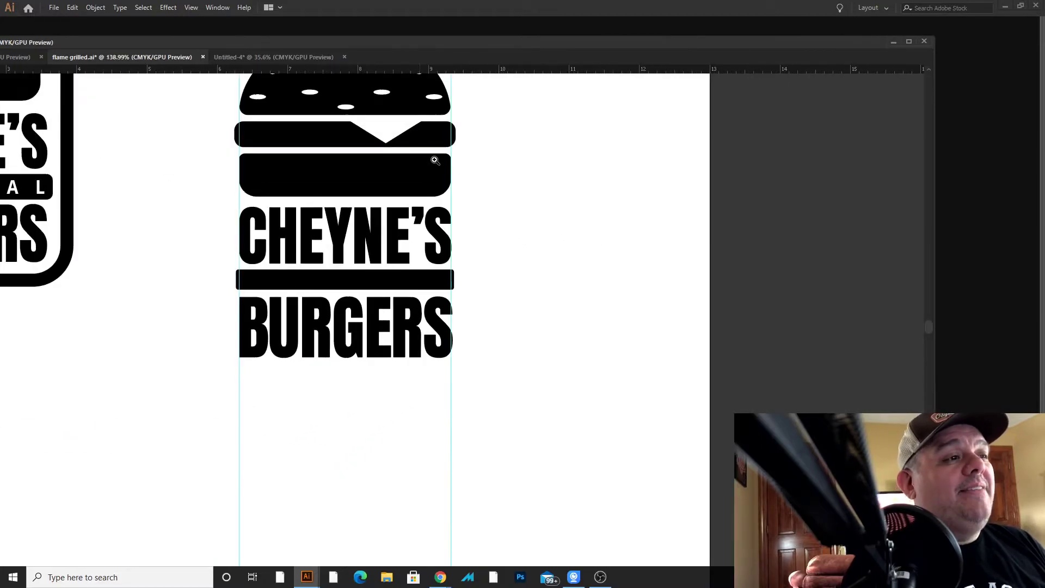
Move BURGERS further down and make the black bar taller by extending its lower edge
left_click_drag(466, 283, 640, 310)
scroll(640, 309, "down", 1)
scroll(599, 326, "left", 3)
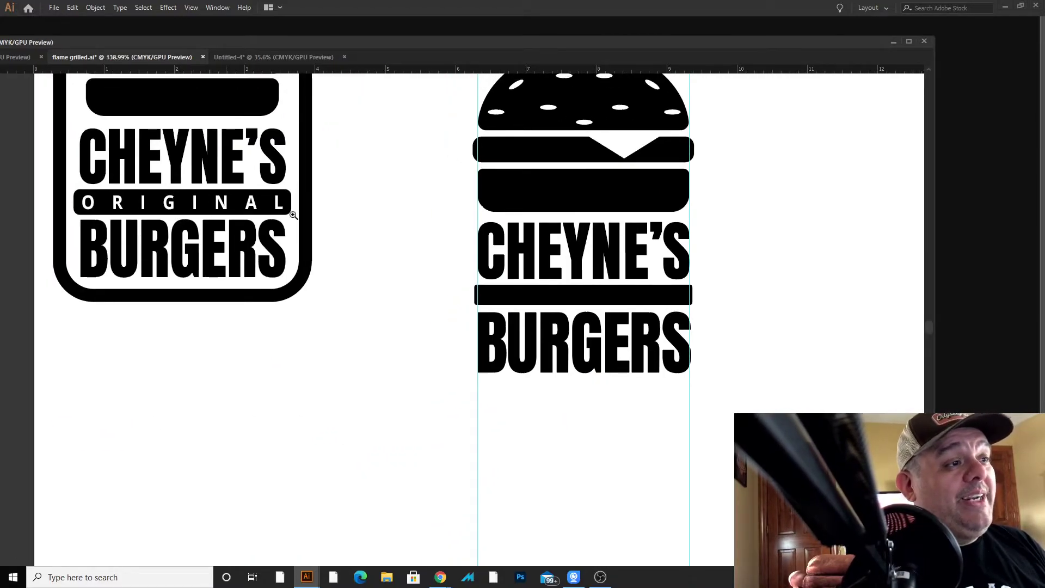
left_click_drag(622, 354, 623, 377)
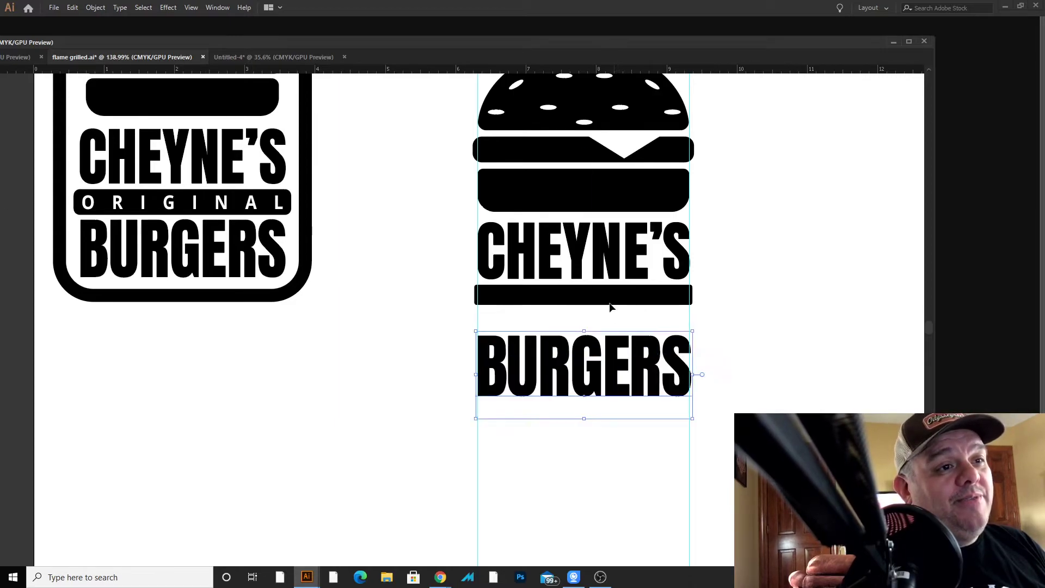
left_click(588, 299)
left_click_drag(585, 306, 847, 336)
left_click(727, 302)
key("ctrl+space")
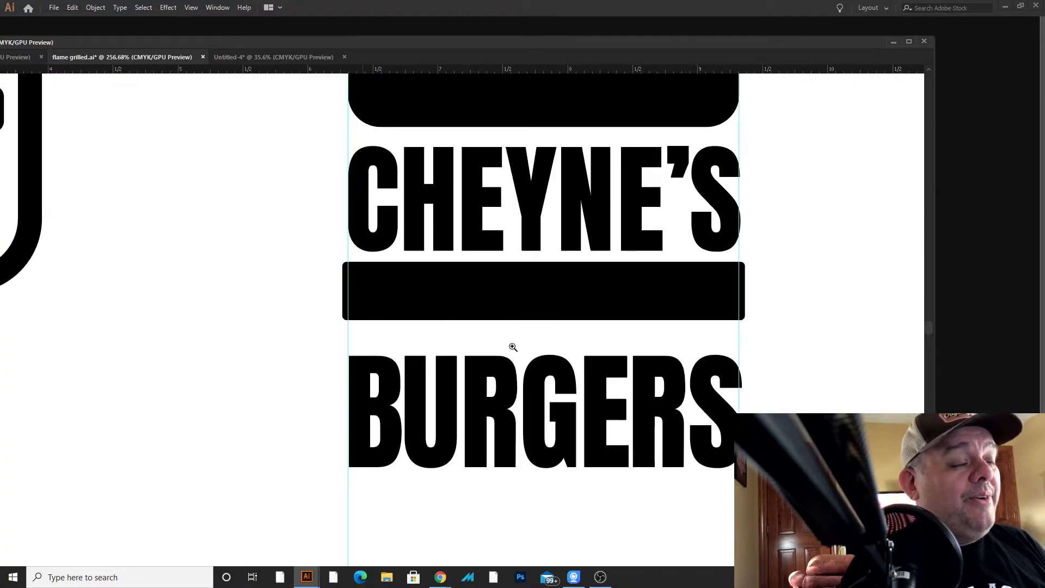
Increase the corner rounding of the black bar between CHEYNE'S and BURGERS
left_click(379, 319, "ctrl")
left_click(402, 337)
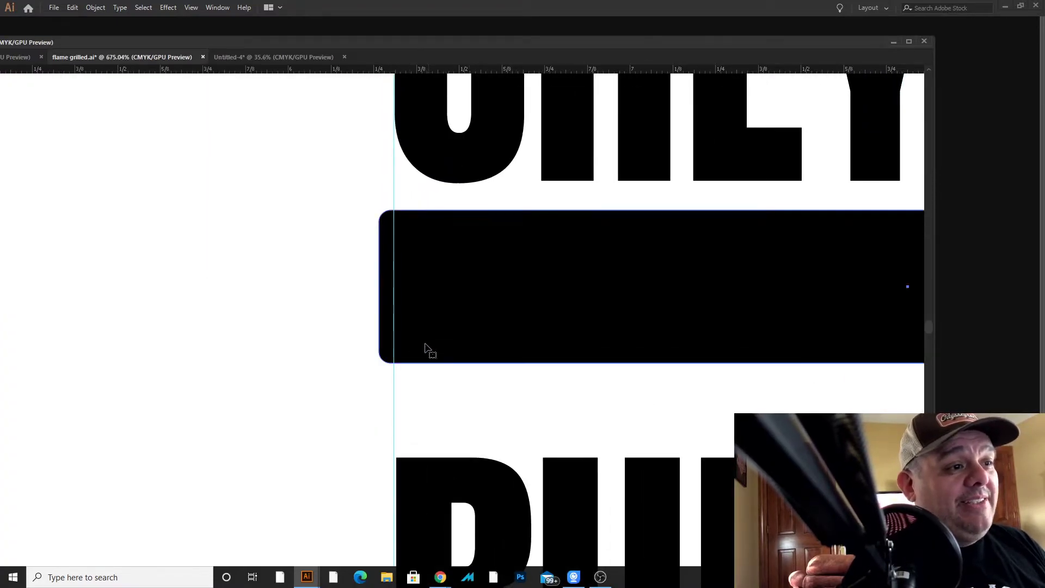
left_click_drag(391, 353, 409, 335)
left_click(602, 410)
left_click_drag(602, 410, 392, 261)
Select ORIGINAL in the finished logo and check which font it uses
left_click_drag(613, 322, 555, 216)
left_click_drag(618, 228, 565, 341)
scroll(565, 341, "down", 3)
left_click_drag(411, 303, 419, 304)
key("alt+Tab")
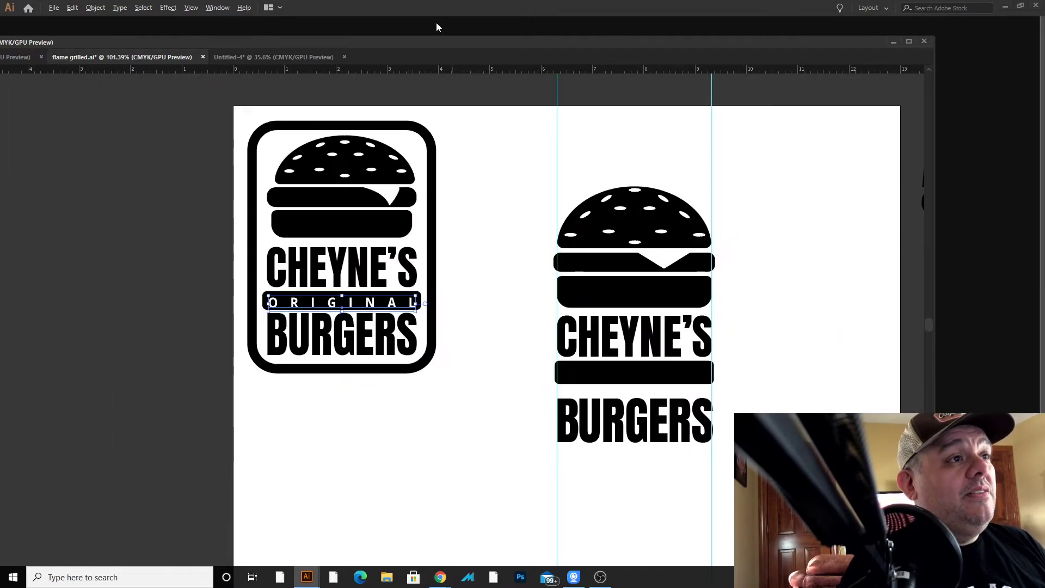
key("Tab")
left_click_drag(447, 41, 447, 40)
Add a new text object reading ORIGINAL below BURGERS
left_click_drag(600, 150, 452, 103)
left_click_drag(555, 335, 357, 233)
key("t")
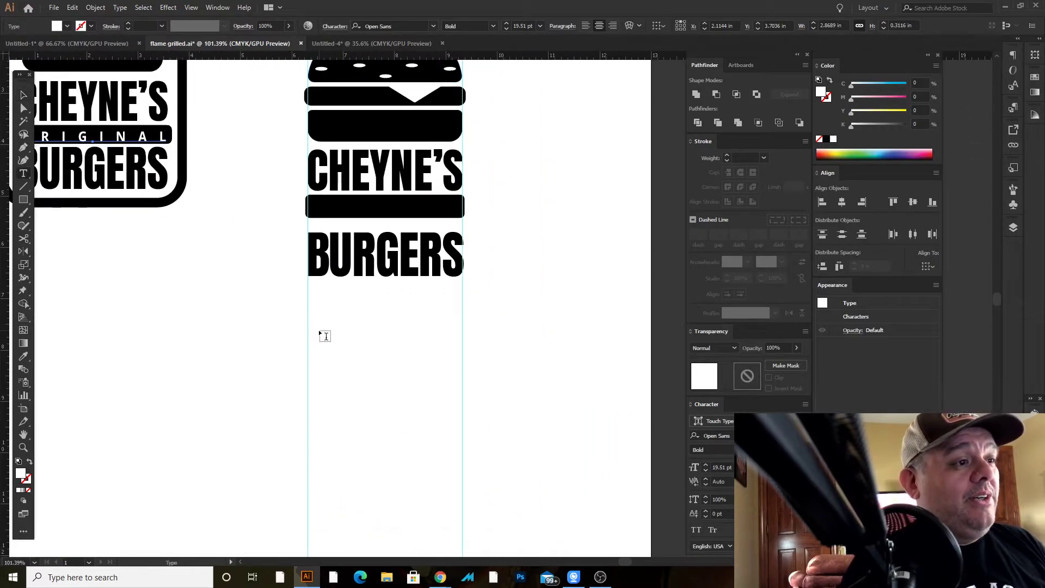
left_click(320, 333)
type("ORIGINAL")
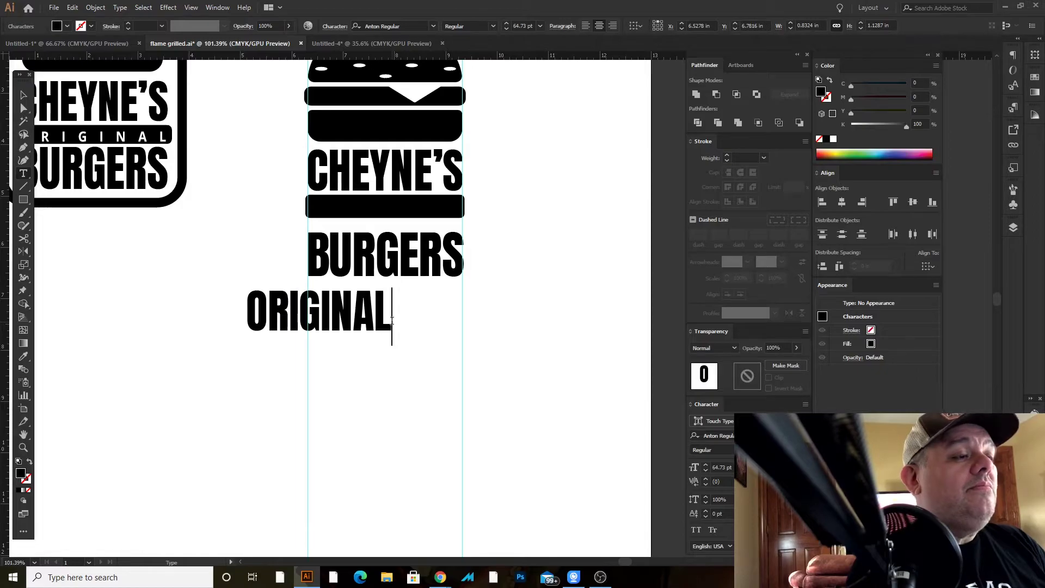
key("Escape")
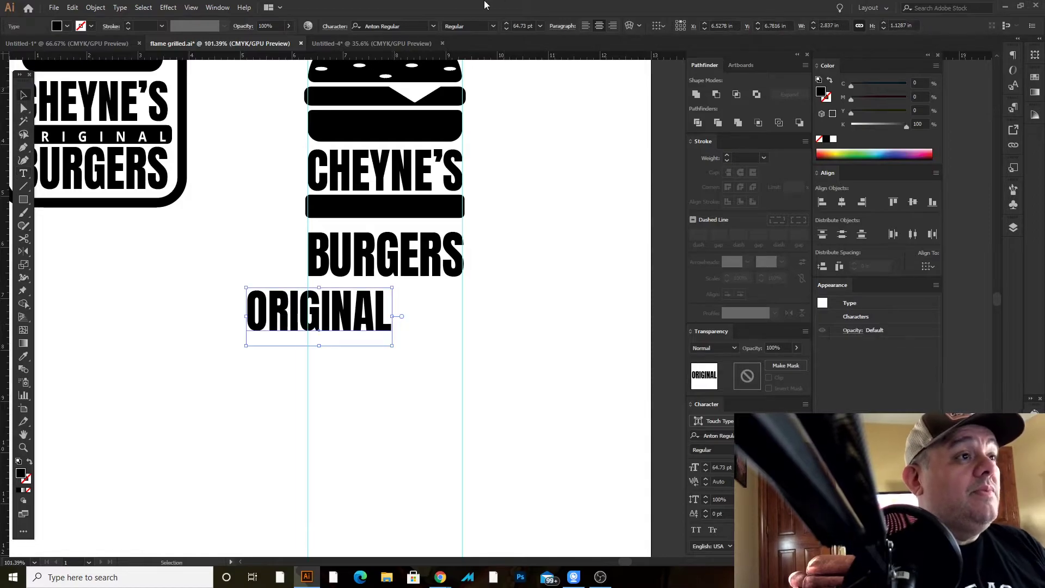
Change the font of the new ORIGINAL text to Open Sans Bold
left_click(411, 24)
type("O")
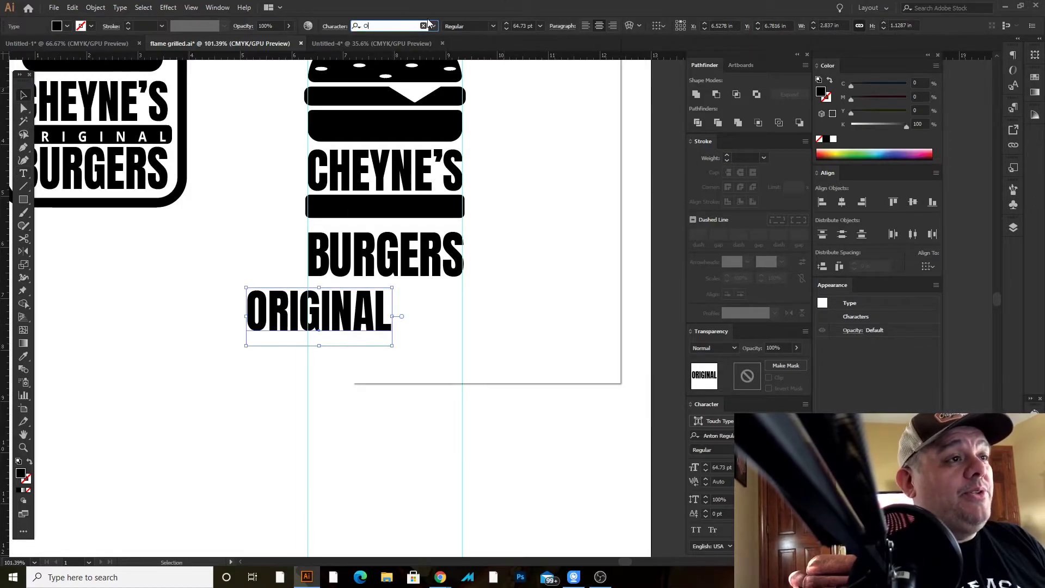
type("PEN S")
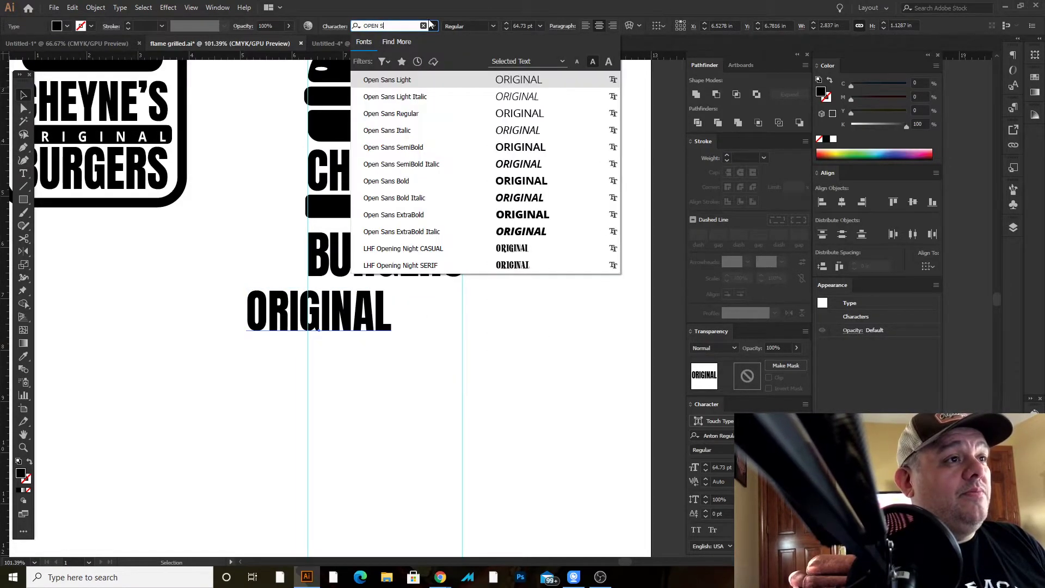
left_click(522, 181)
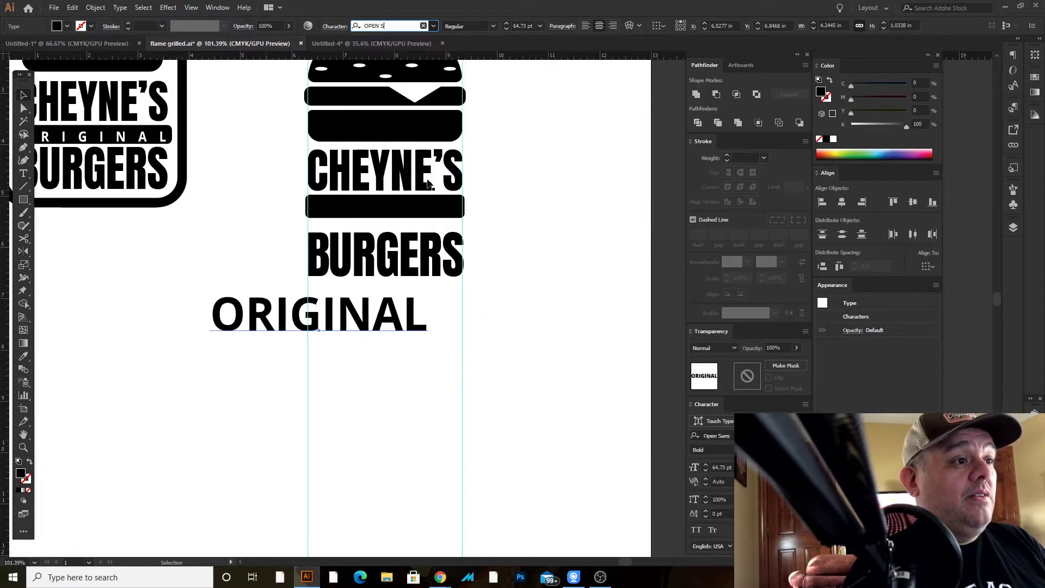
Scale ORIGINAL down to about 36 pt on the black bar and fill it with white
left_click_drag(430, 293, 384, 208)
key("z")
left_click_drag(338, 189, 534, 229)
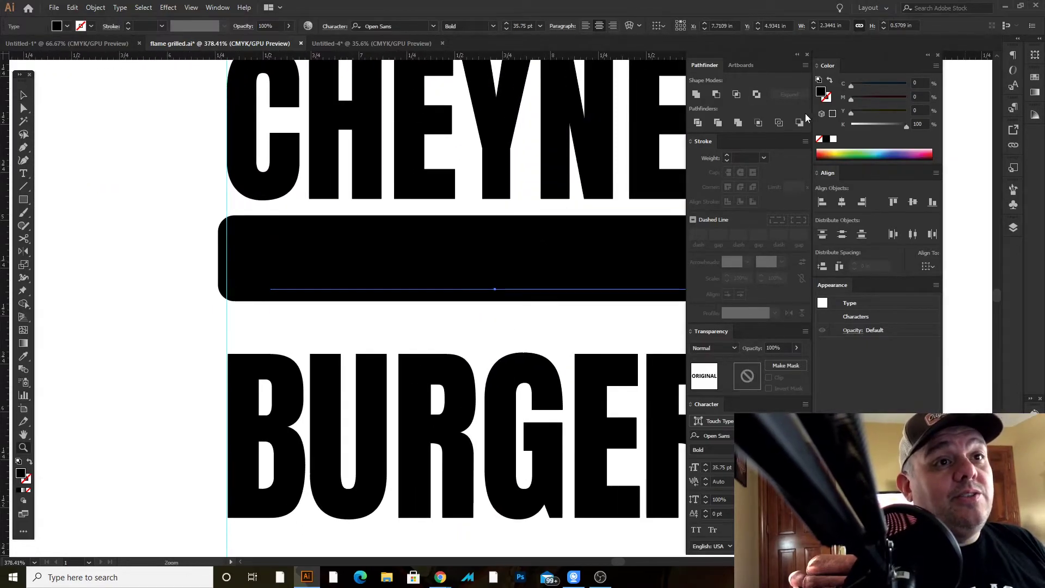
left_click(833, 139)
Shrink ORIGINAL to about 24 pt and centre it within the black bar
left_click_drag(683, 255, 429, 204)
key("v")
left_click_drag(454, 158, 463, 200)
left_click_drag(183, 226, 317, 214)
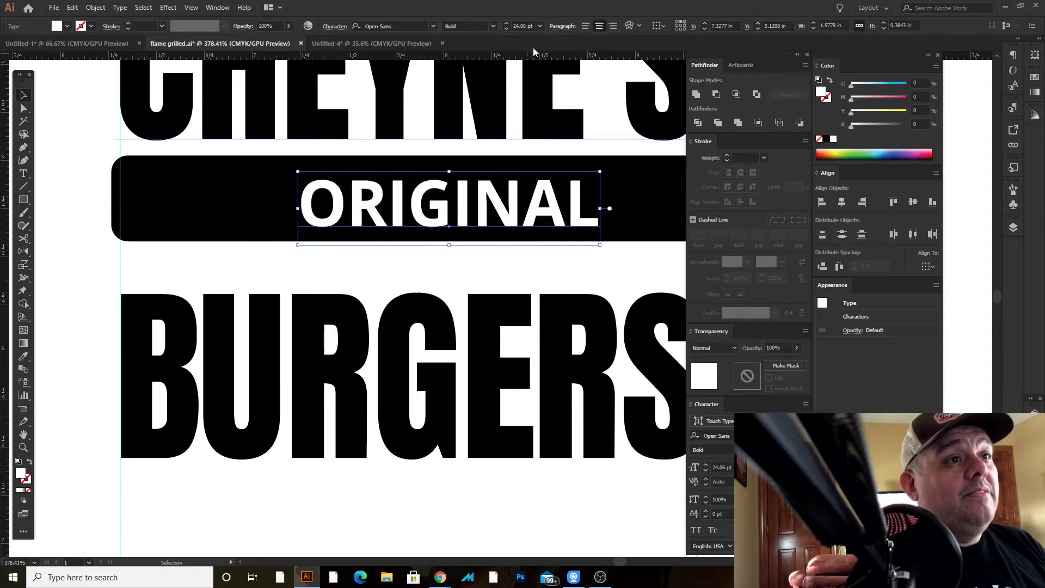
key("Tab")
left_click_drag(541, 237, 324, 395)
left_click_drag(453, 355, 406, 308)
scroll(426, 312, "up", 4)
Widen the tracking of ORIGINAL until the text is about 2.15 in wide
key("Tab")
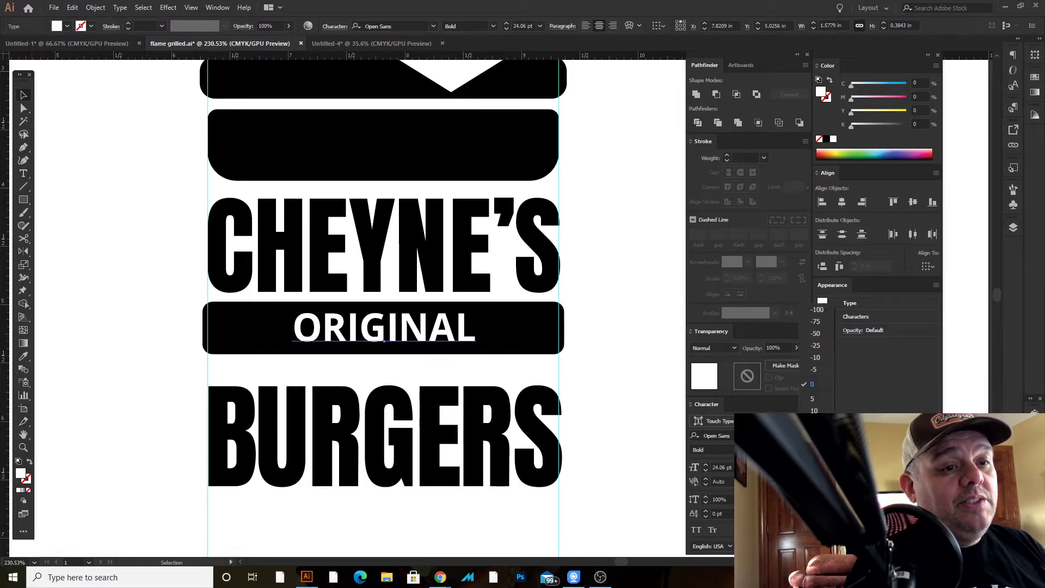
key("alt+Right")
key("alt+Right")
key("alt+Right")
key("alt+Right")
key("alt+Right")
key("alt+Right")
key("alt+Right")
key("alt+Right")
key("alt+Right")
key("alt+Right")
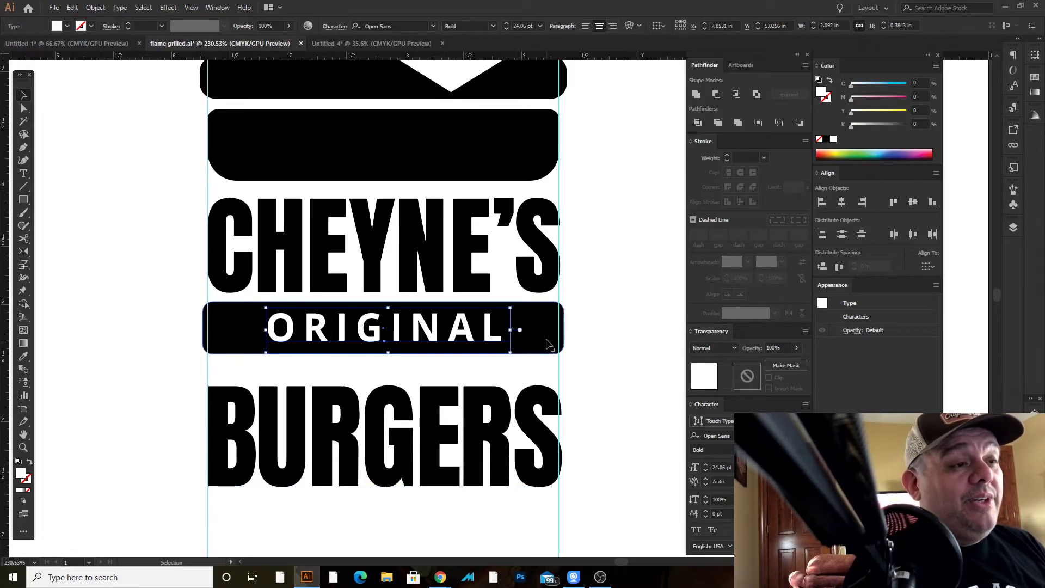
key("ctrl+0")
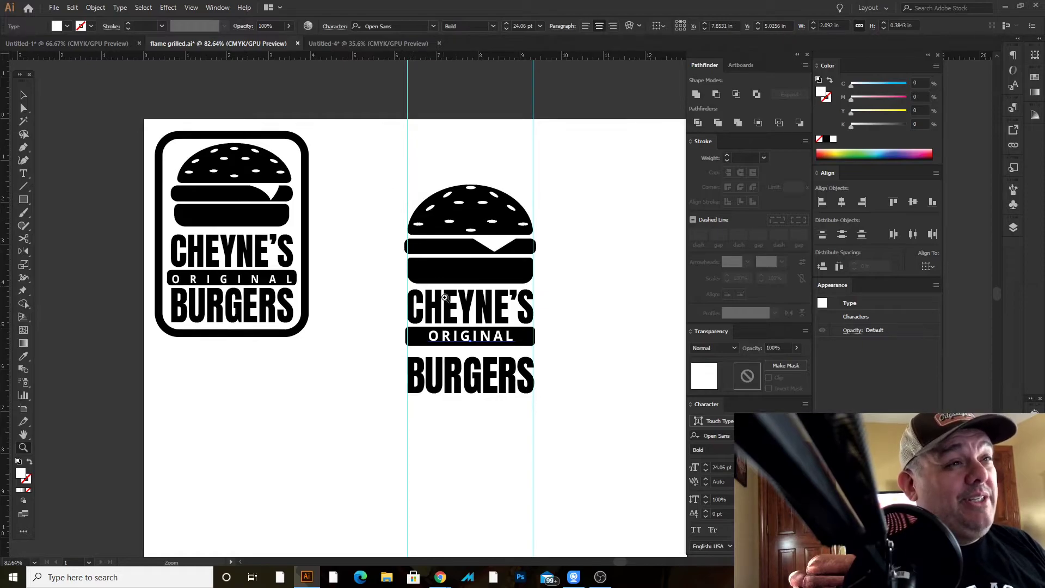
left_click_drag(538, 425, 555, 425)
left_click_drag(486, 392, 544, 366)
left_click_drag(418, 251, 405, 332)
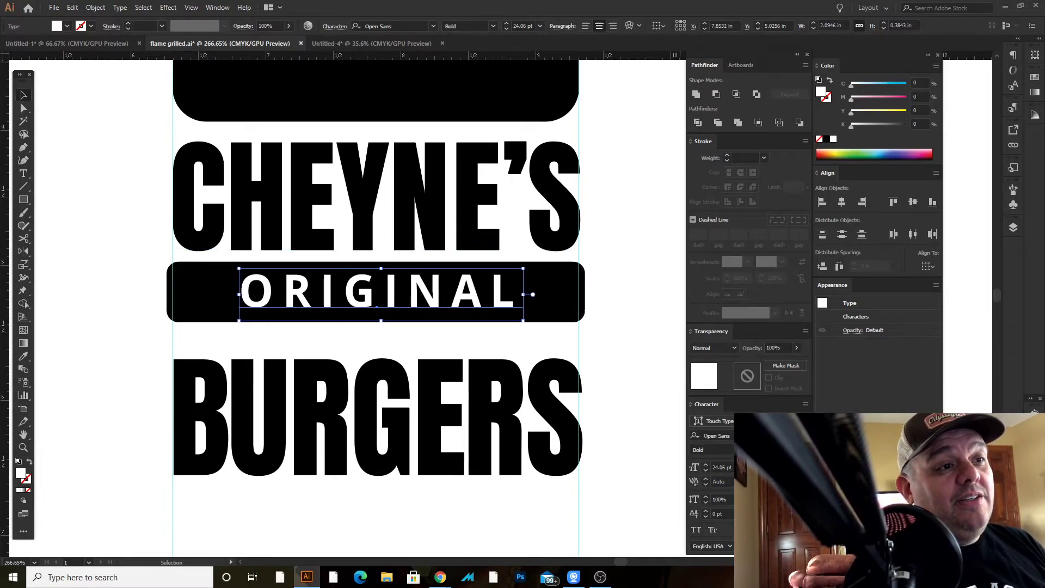
key("alt+Right")
key("alt+Right")
key("alt+Right")
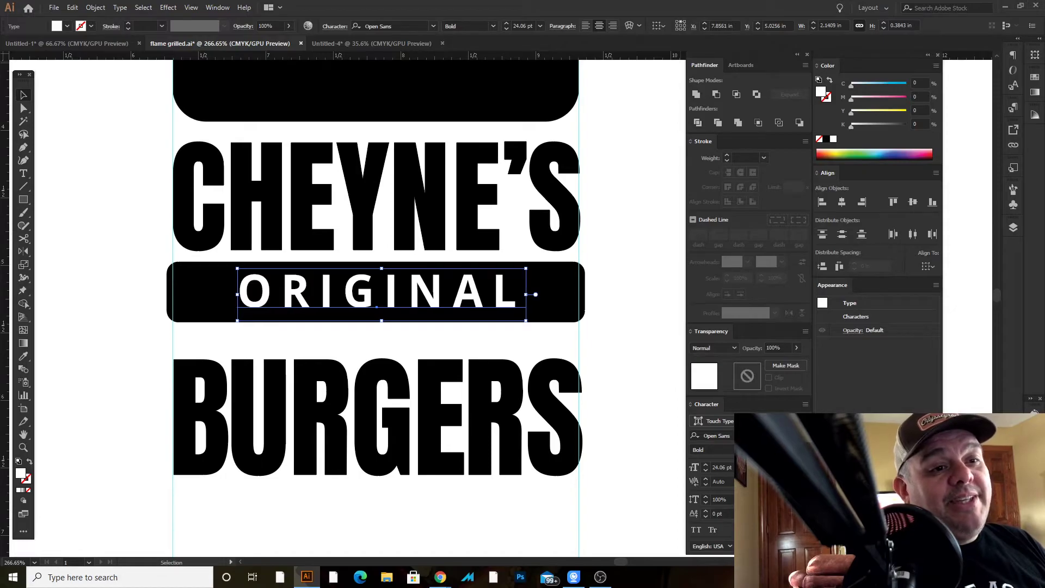
key("alt+Right")
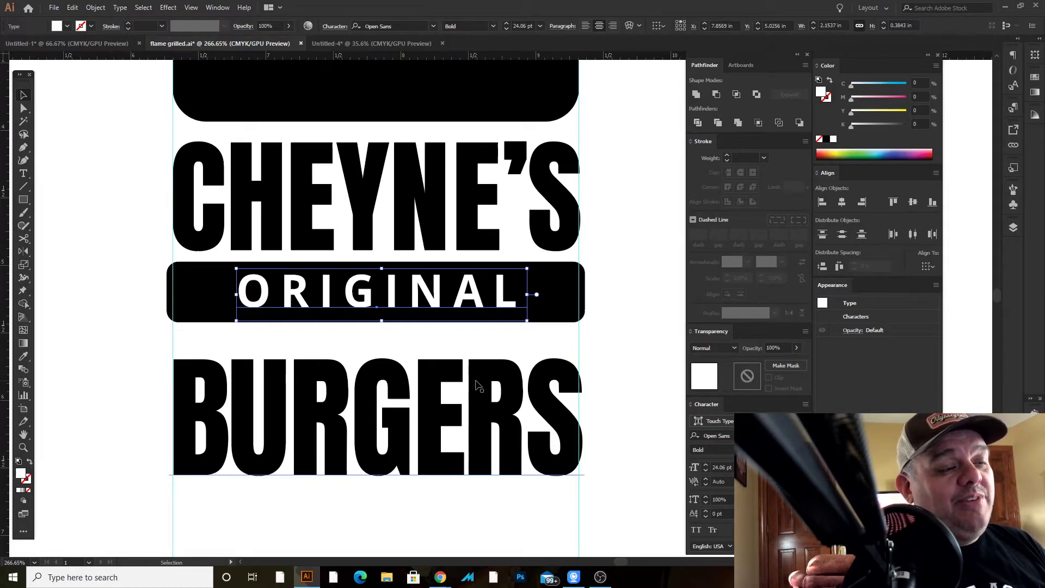
Increase the tracking of ORIGINAL further until its letters span the bar between both guides, about 3.17 in wide
left_click_drag(477, 383, 414, 382)
left_click_drag(510, 421, 339, 218)
left_click(381, 304)
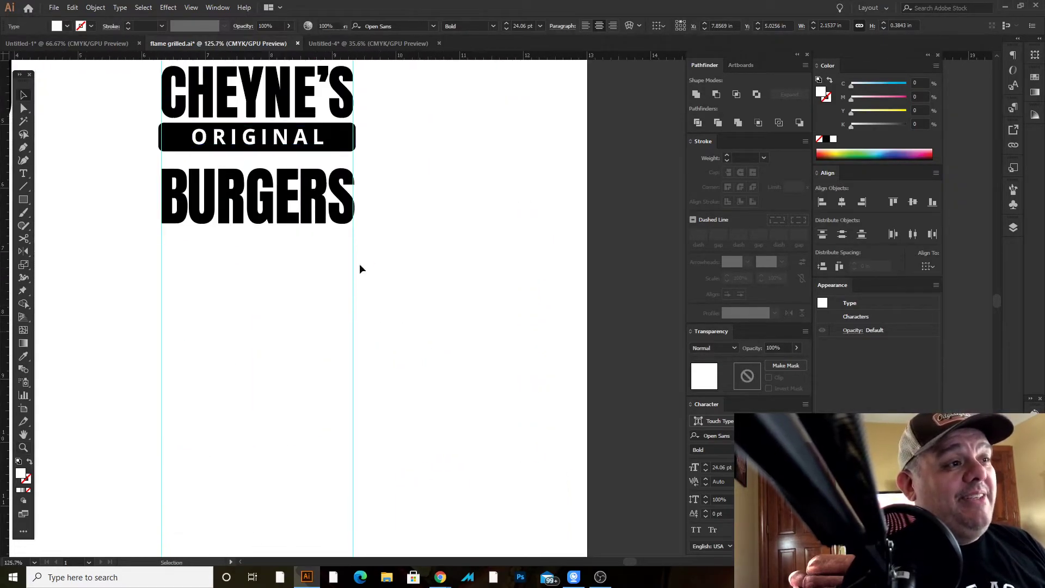
scroll(279, 345, "down", 3)
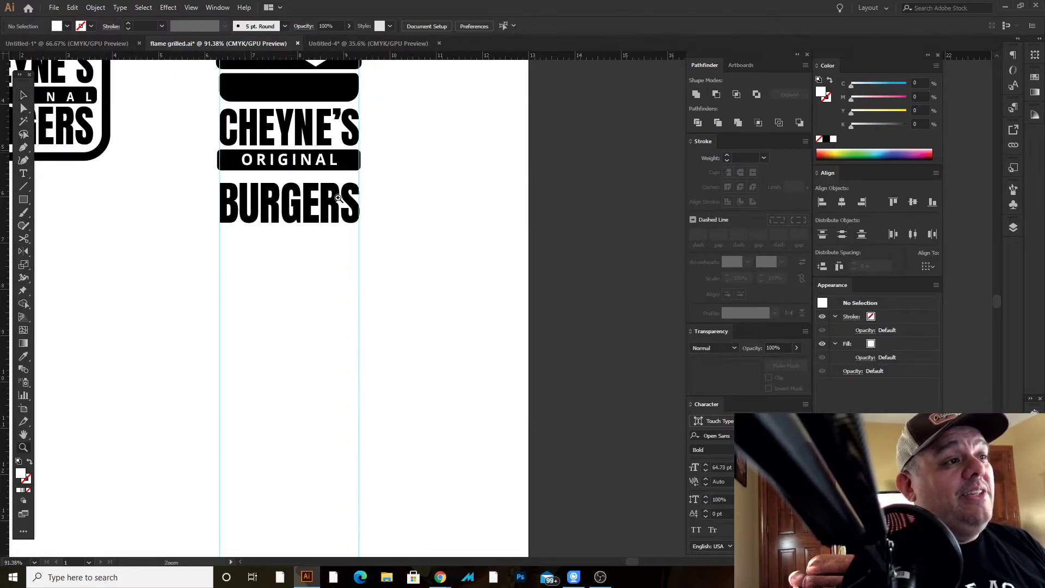
scroll(330, 195, "up", 3)
left_click(405, 157)
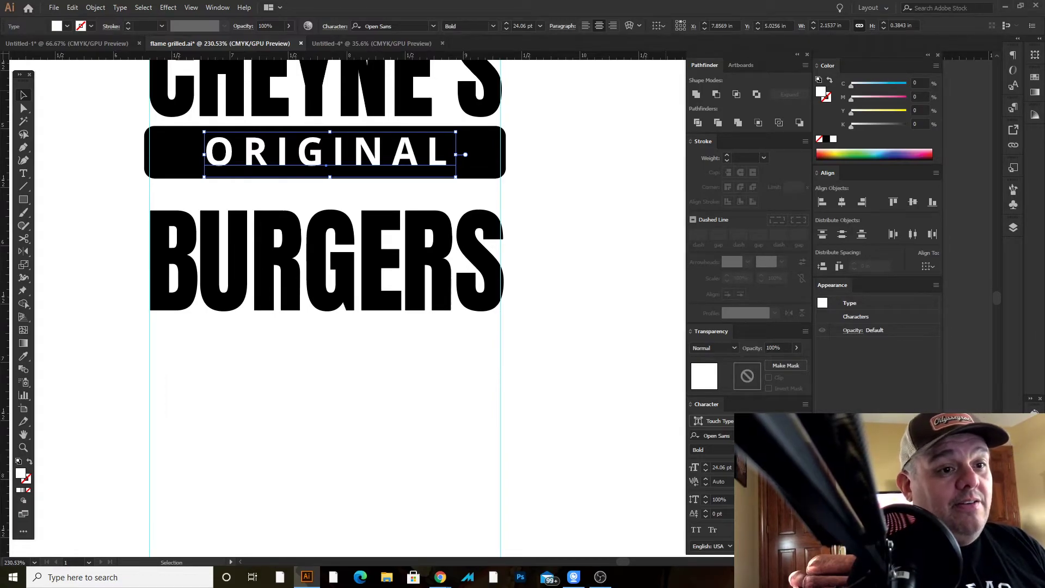
key("alt+Right")
key("alt+Right")
key("alt+Right")
key("alt+Right")
key("alt+Right")
key("alt+Right")
key("alt+Right")
key("alt+Right")
key("alt+Right")
key("alt+Right")
key("alt+Right")
key("alt+Right")
key("alt+Right")
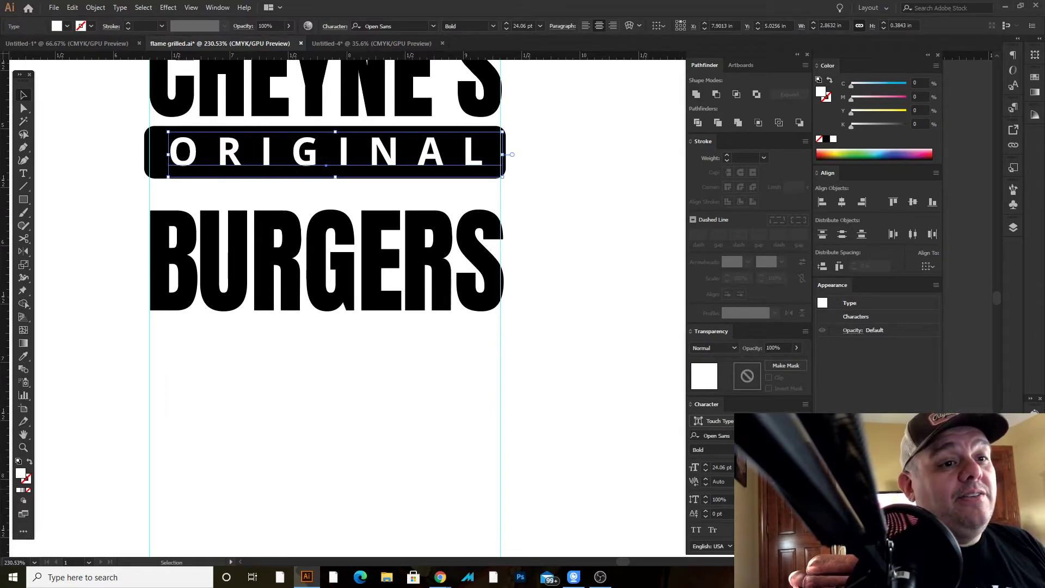
key("alt+Right")
key("alt+Right")
key("alt+Right")
key("alt+Right")
key("alt+Right")
key("alt+Right")
key("alt+Right")
key("alt+Right")
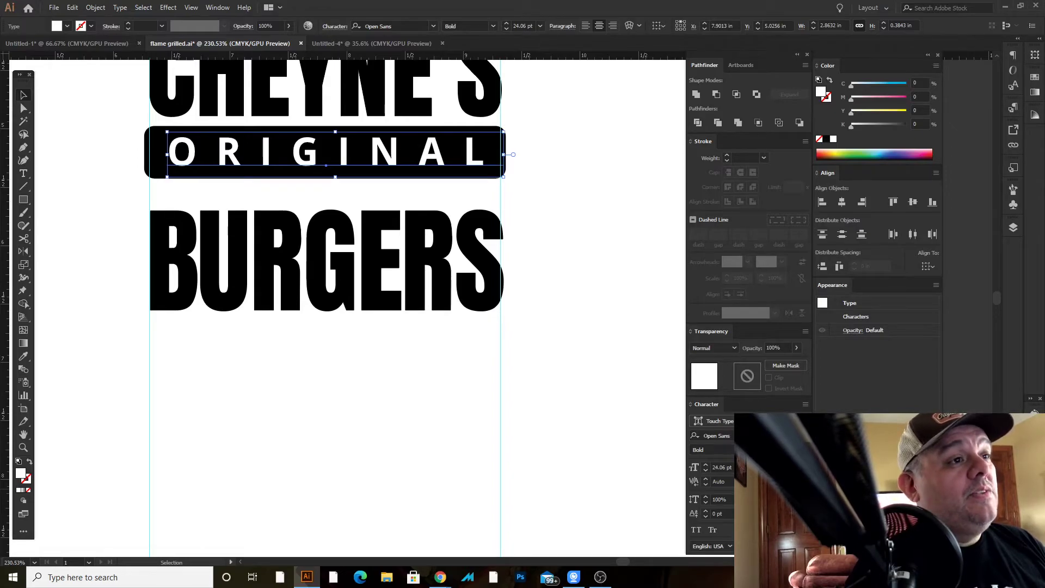
key("alt+Right")
key("alt+Right")
key("alt+Right")
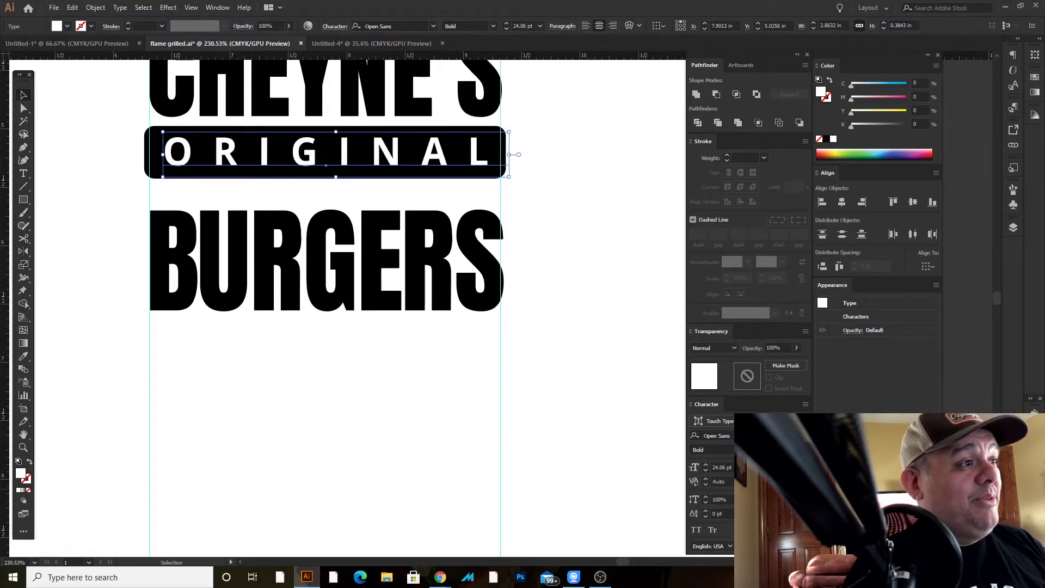
key("alt+Right")
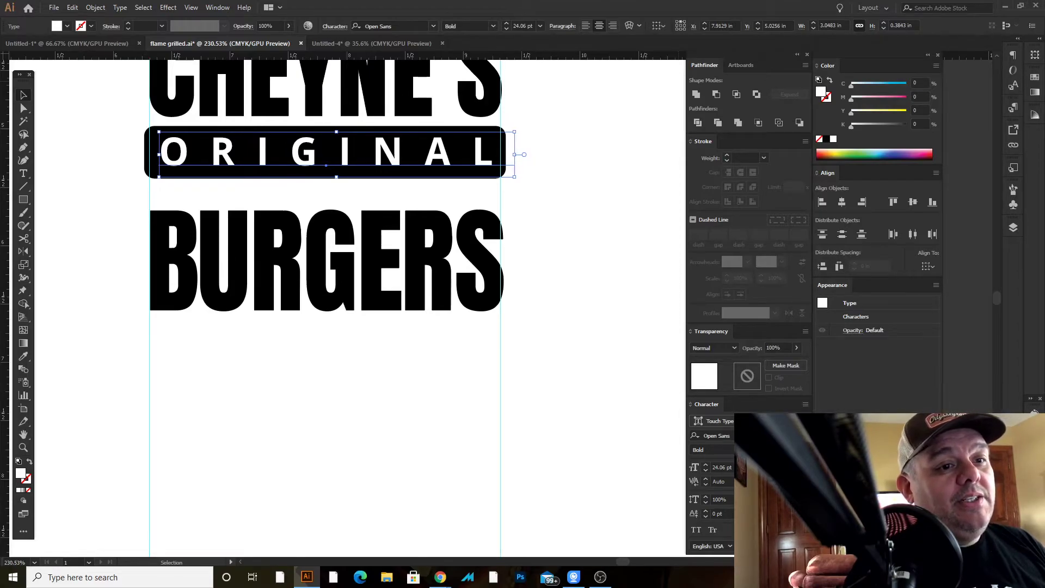
key("alt+Right")
key("alt+Right")
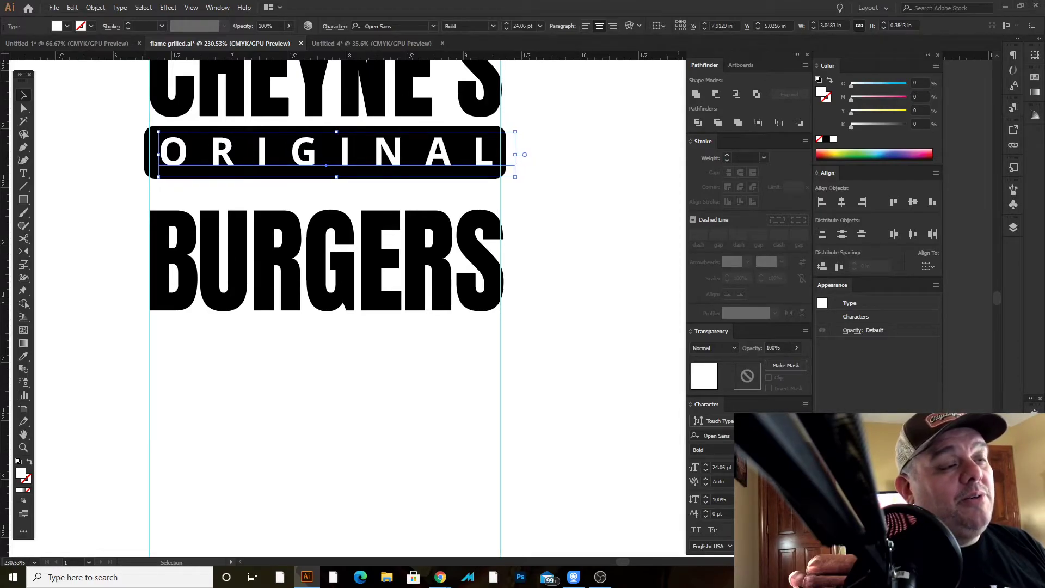
key("alt+Right")
key("alt+Right")
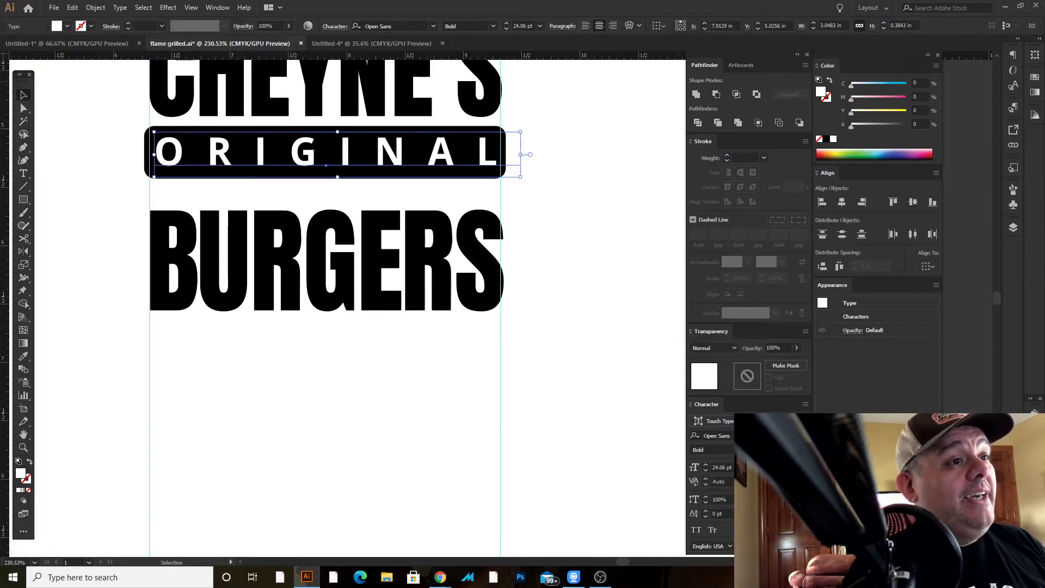
left_click(552, 245)
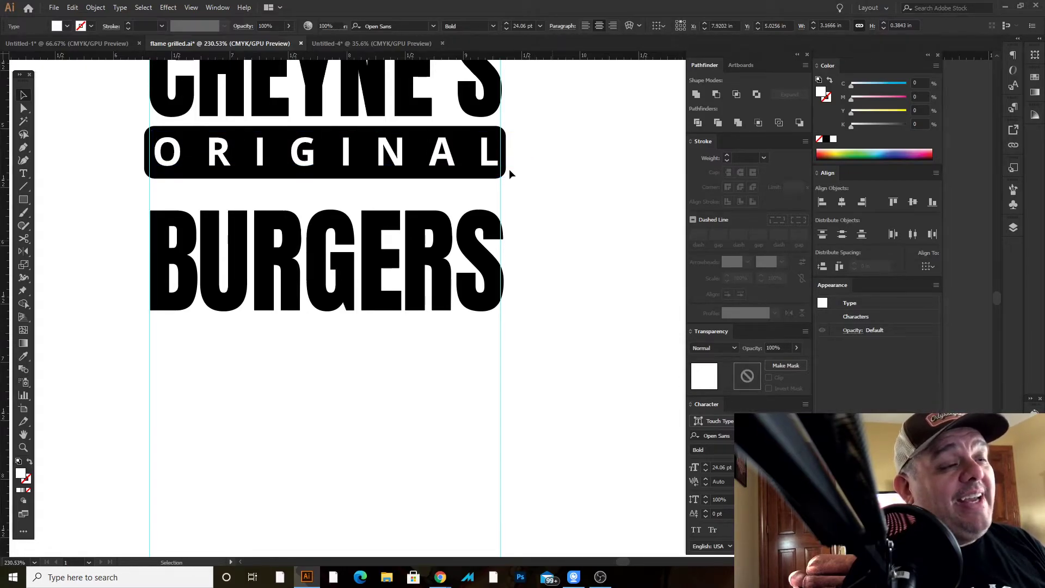
Set the tracking of the final L in ORIGINAL to 0 to remove the trailing space
key("t")
left_click_drag(486, 150, 517, 152)
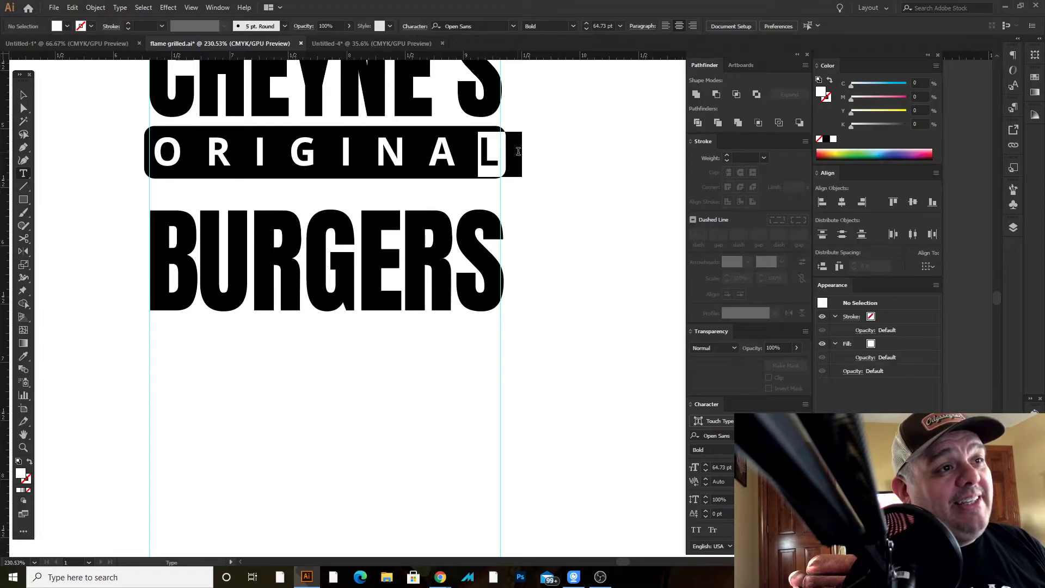
left_click(804, 481)
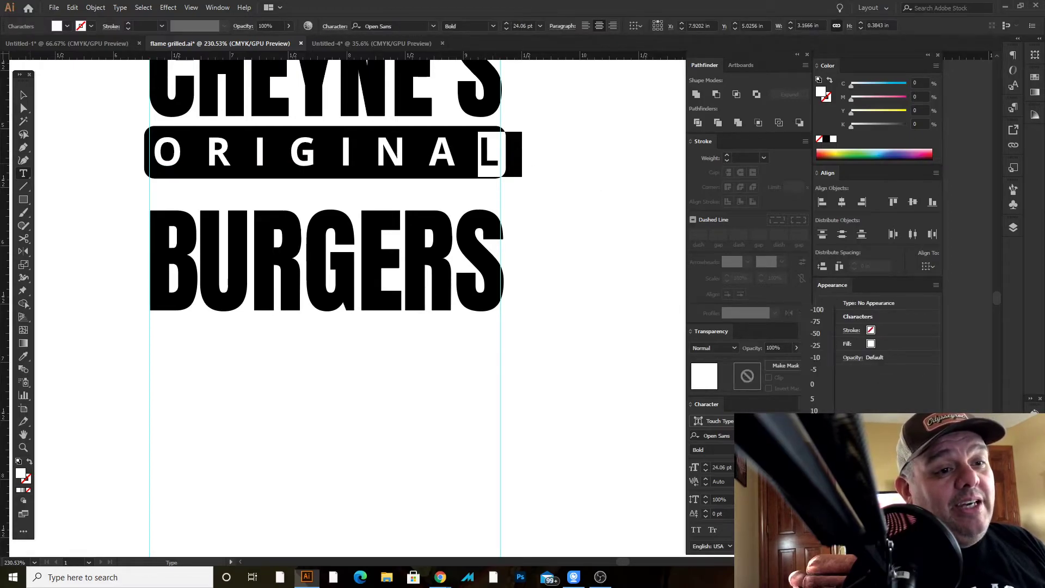
left_click(812, 387)
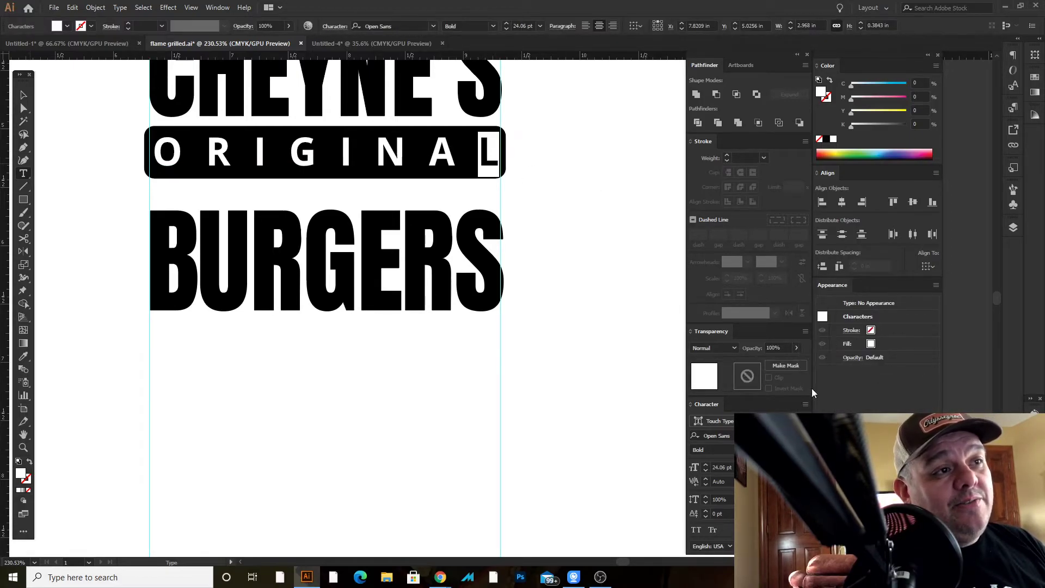
key("Escape")
left_click(612, 382)
Draw a rectangle about 3.52 by 6.08 in over the new logo and send it to the back
key("z")
left_click_drag(613, 382, 552, 376)
left_click_drag(552, 376, 451, 374)
left_click_drag(492, 441, 484, 513)
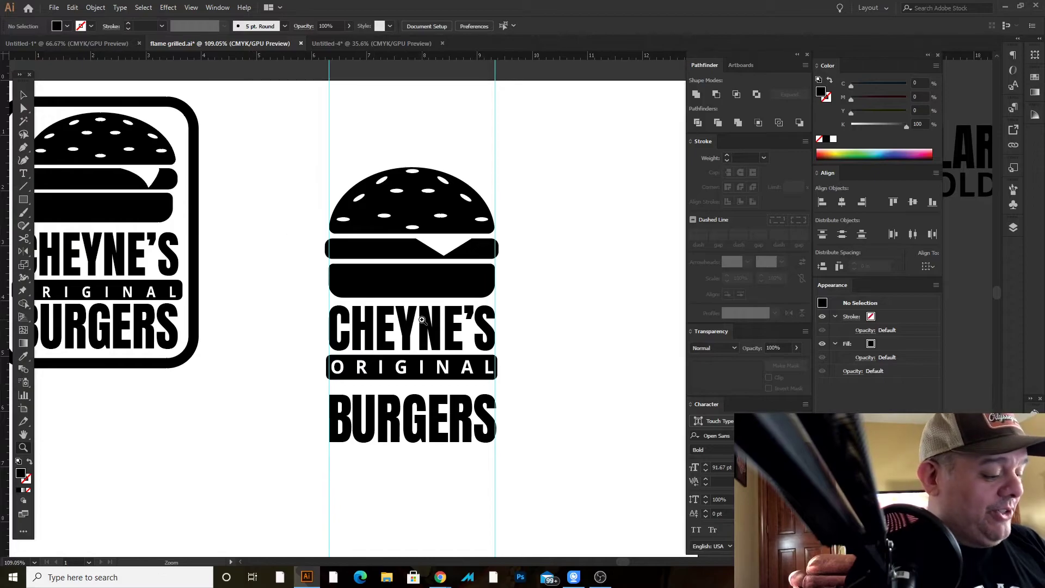
left_click_drag(412, 122, 607, 459)
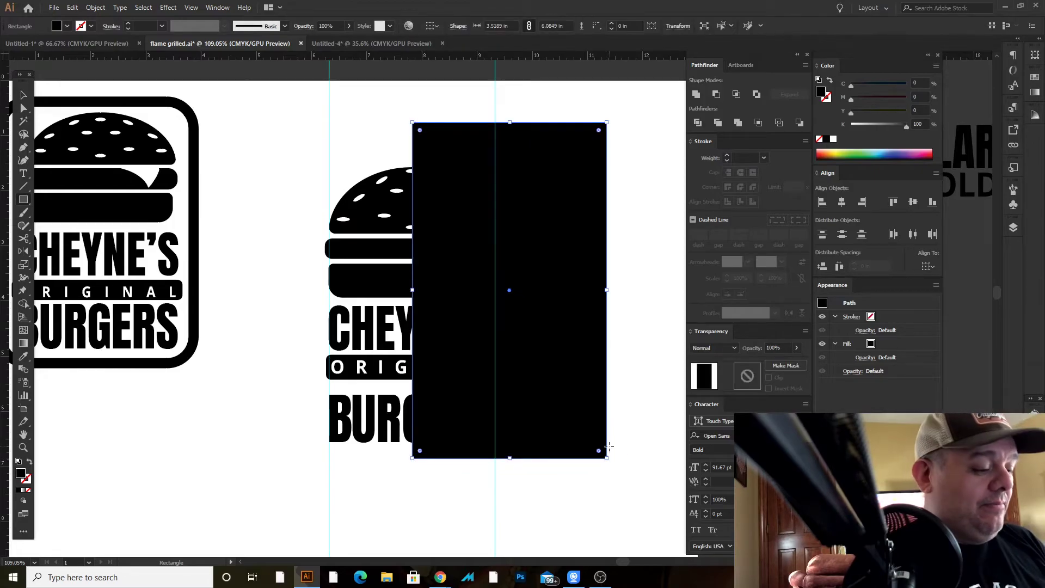
left_click(95, 7)
mouse_move(109, 32)
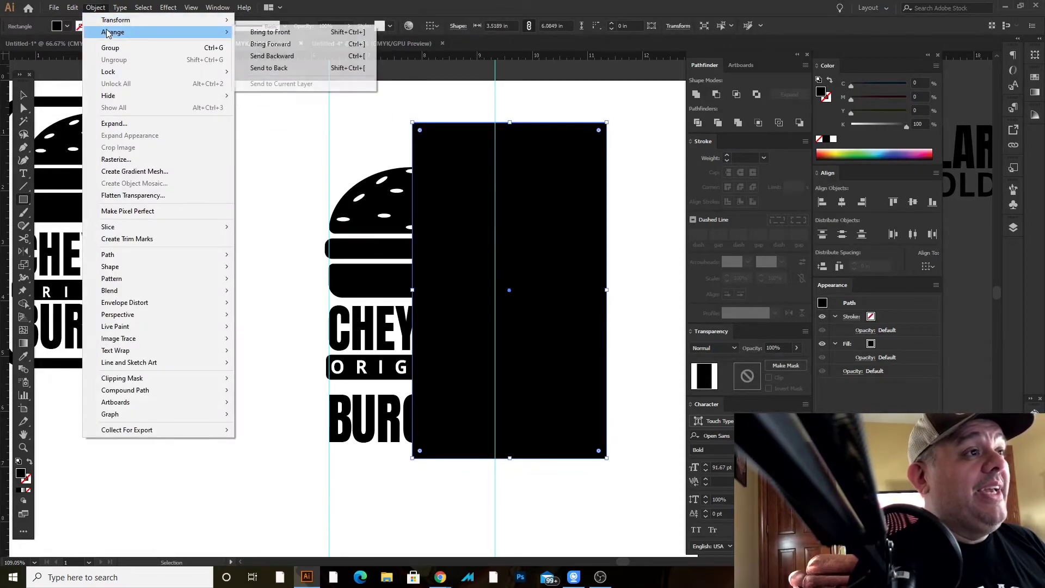
left_click(326, 68)
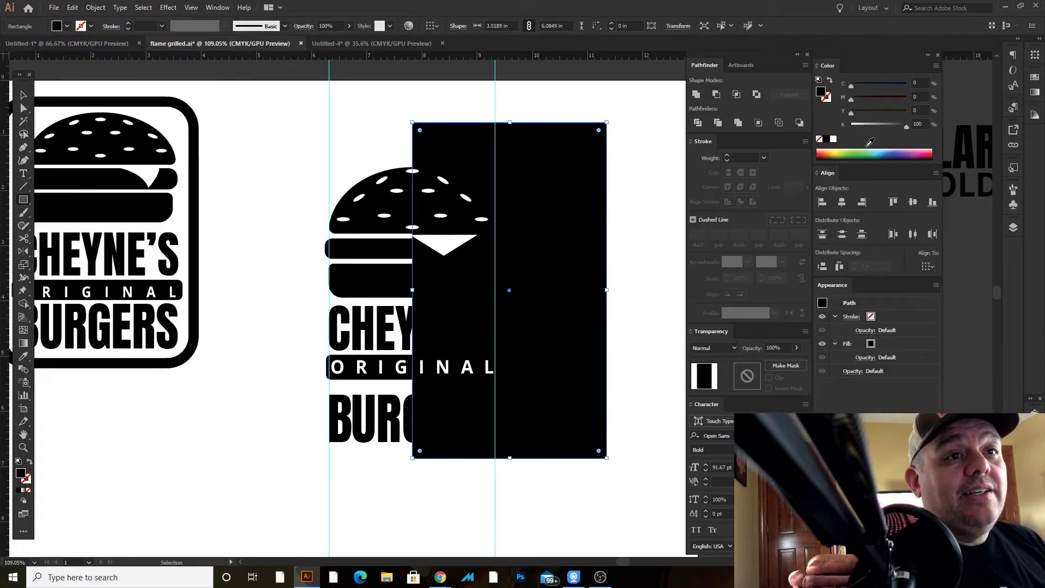
Fill the rectangle with white and shift it closer to the centre of the new logo
left_click(833, 139)
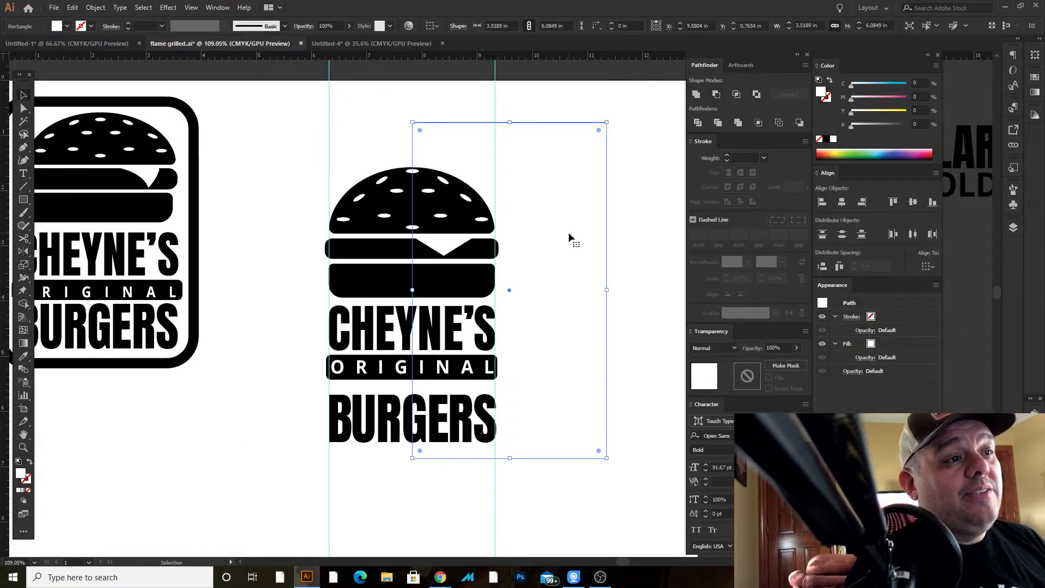
left_click_drag(569, 233, 544, 236)
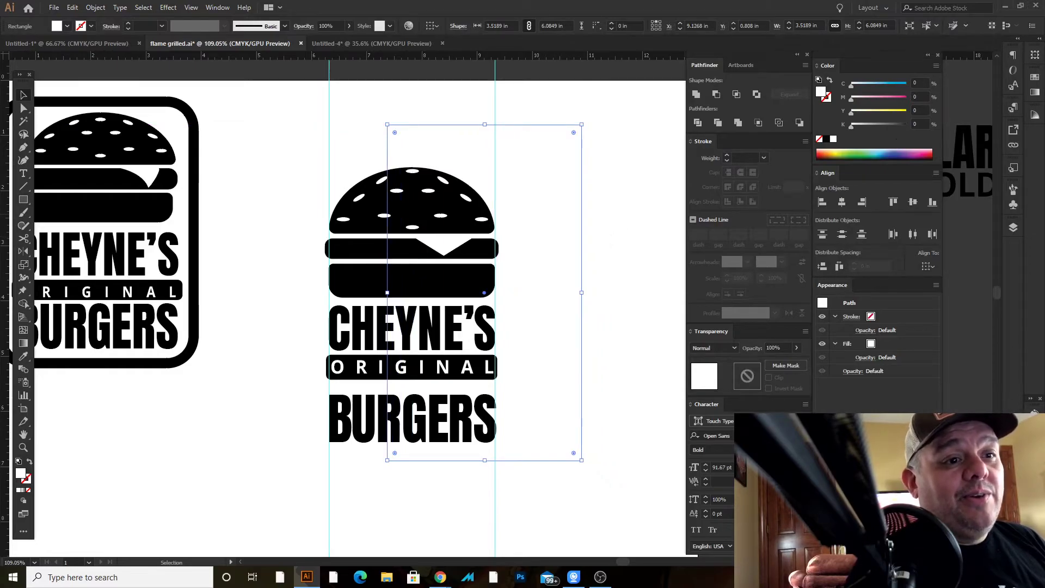
Move the rectangle's stroke beneath its white fill and make it a 1 pt black stroke
left_click_drag(870, 347, 872, 323)
left_click(879, 320)
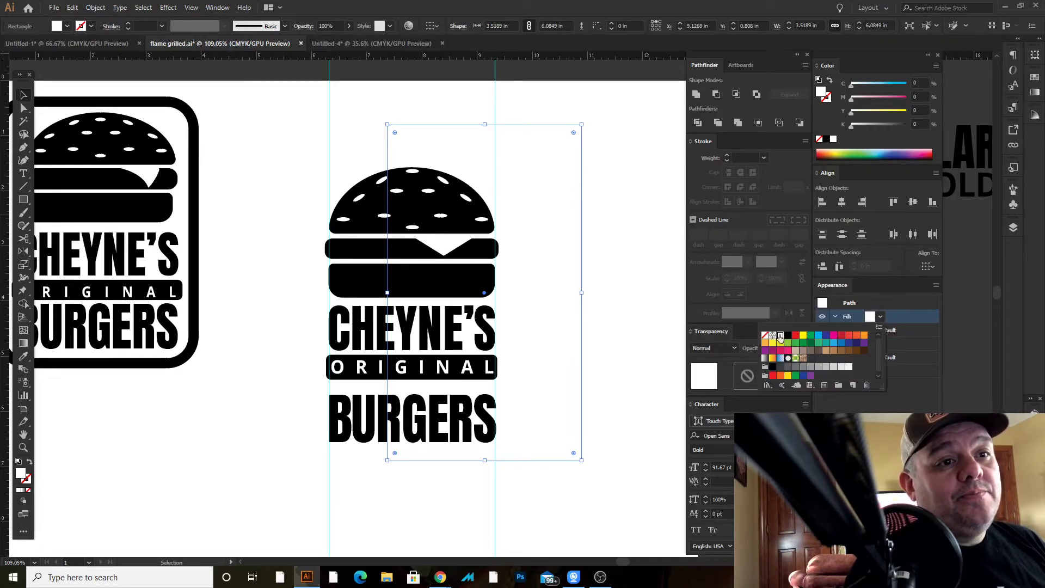
left_click(882, 346)
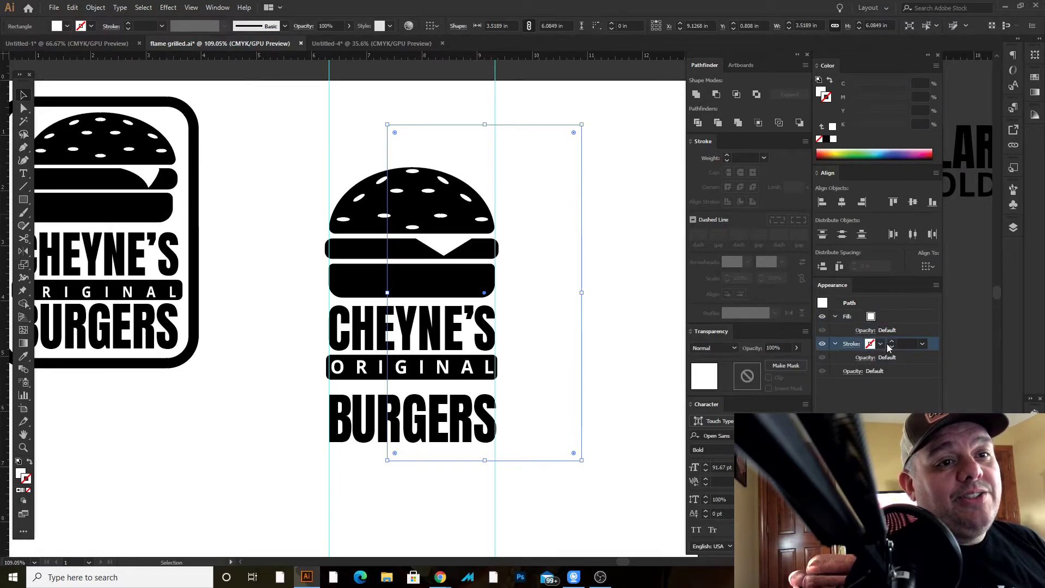
left_click(881, 345)
left_click(788, 362)
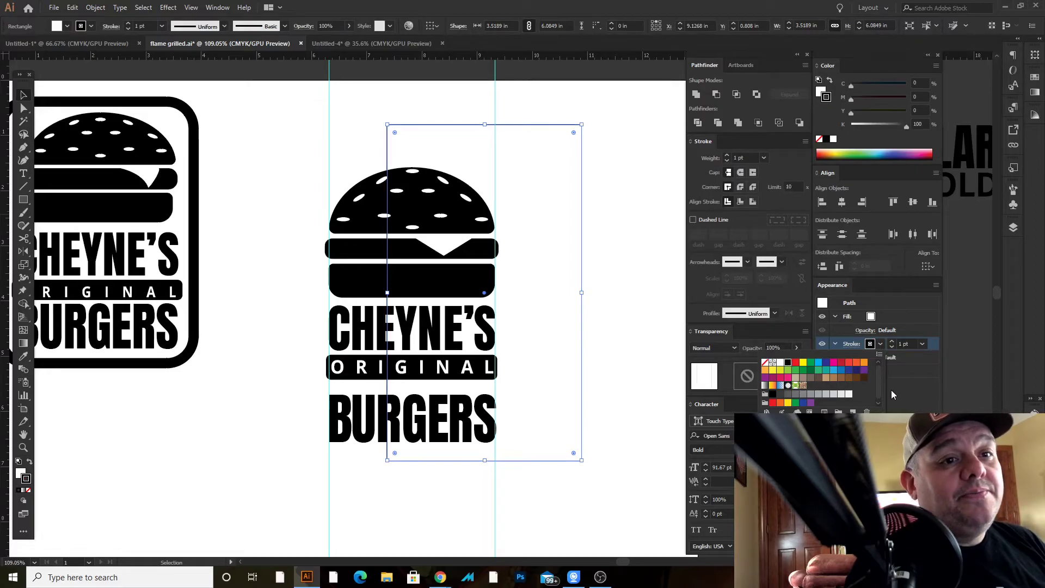
left_click(922, 391)
Position the rectangle around the new logo and resize it evenly to about 4.05 in wide by 5.64 in tall
left_click_drag(537, 222, 465, 246)
left_click_drag(510, 317, 523, 317)
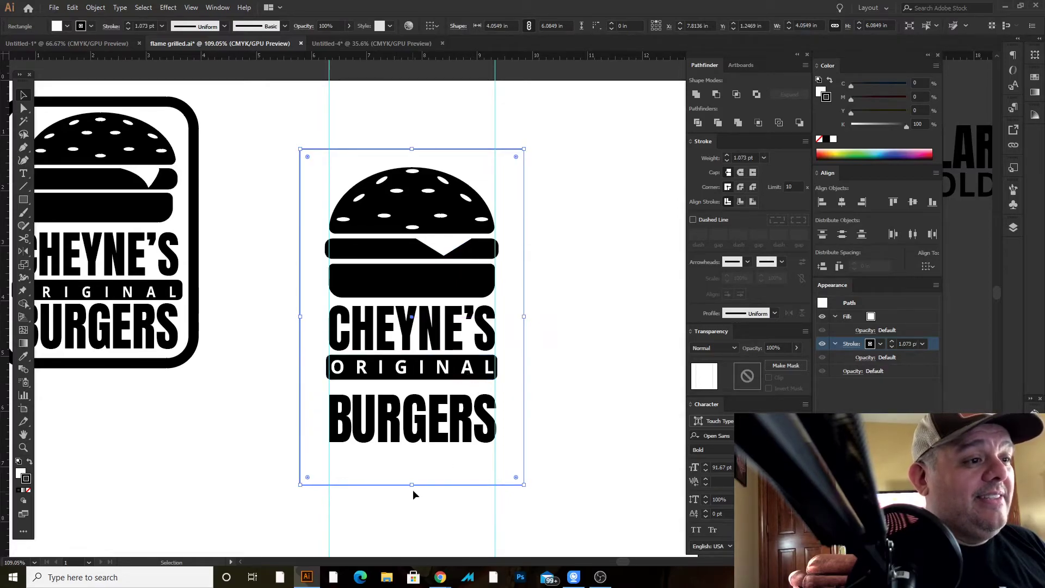
mouse_move(412, 484)
left_mouse_down()
mouse_move(415, 457)
mouse_move(403, 517)
mouse_move(409, 403)
mouse_move(411, 481)
left_mouse_up()
left_click_drag(414, 481, 416, 464)
left_click(574, 354)
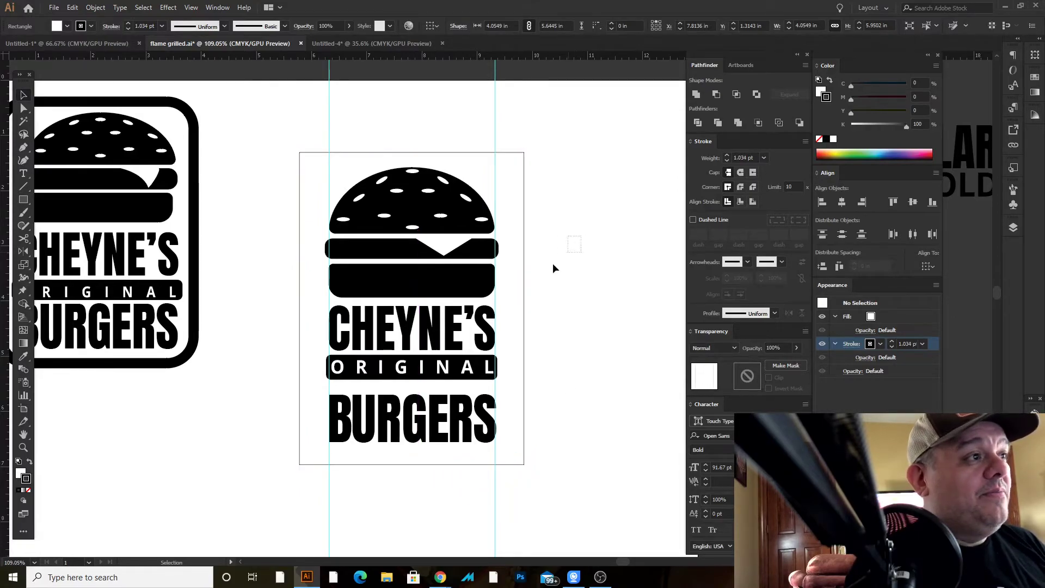
Round the rectangle's corners to about 0.6 in and set its stroke weight to 6 pt
left_click(523, 192)
left_click_drag(514, 162, 494, 191)
left_click(893, 340)
left_click(893, 340)
left_click(892, 340)
left_click(892, 341)
left_click(893, 340)
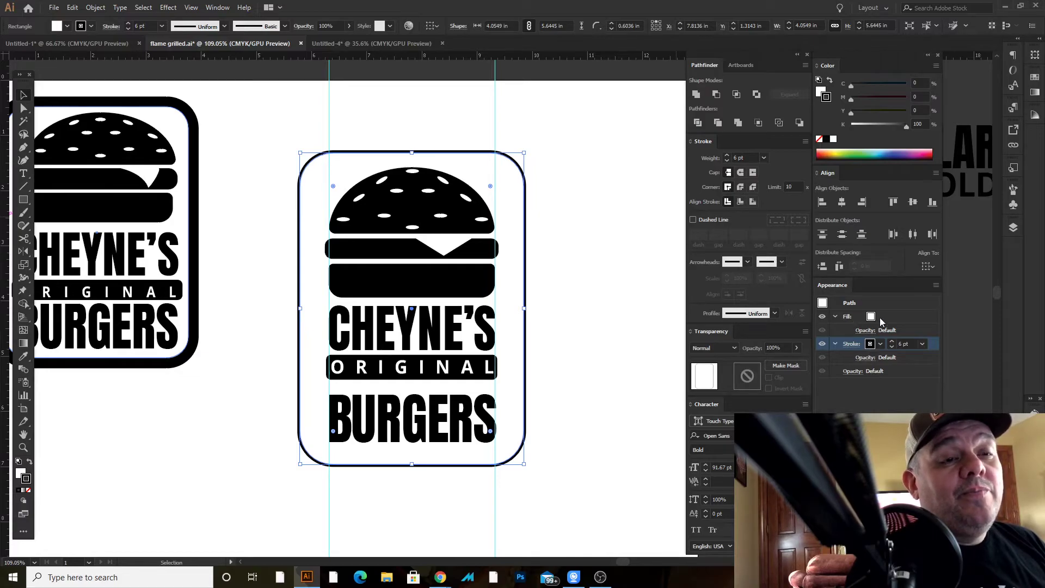
Raise the frame's stroke weight to 9 pt
left_click(881, 321)
left_click(869, 345)
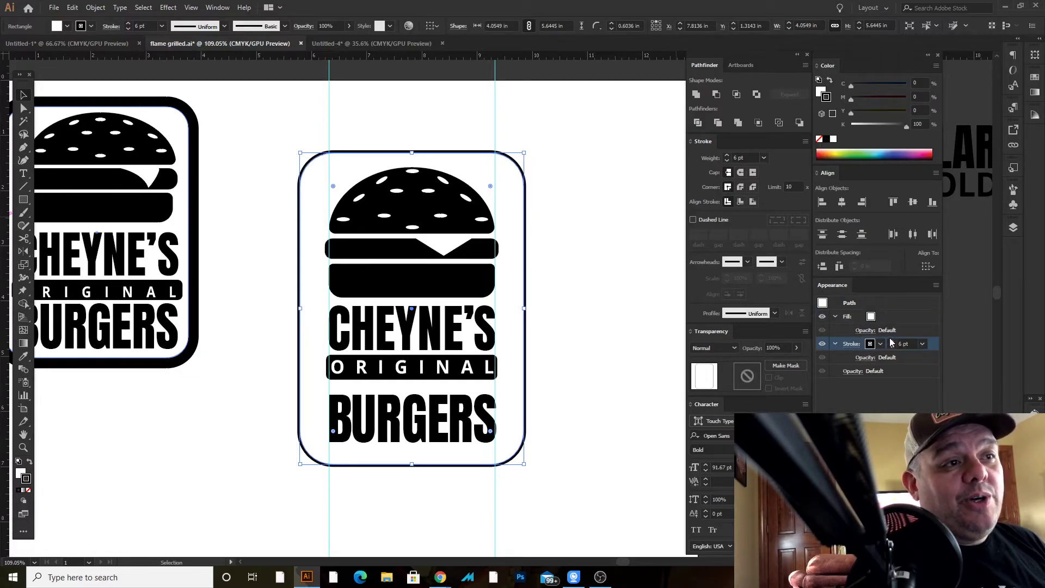
left_click(892, 341)
left_click(892, 341)
left_click(891, 341)
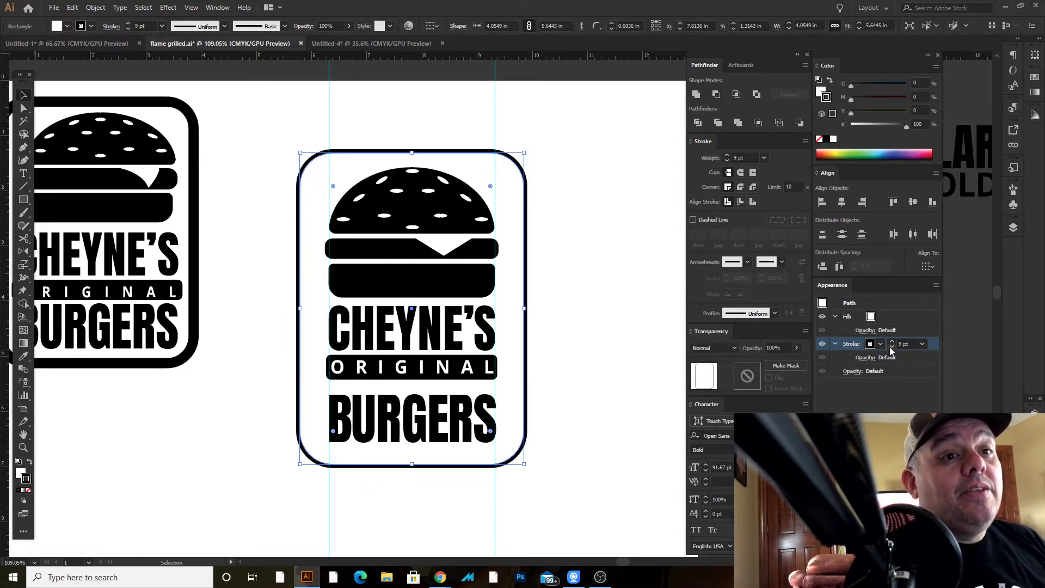
Toggle the frame's white fill off and on to compare the stroke with and without it
left_click(829, 321)
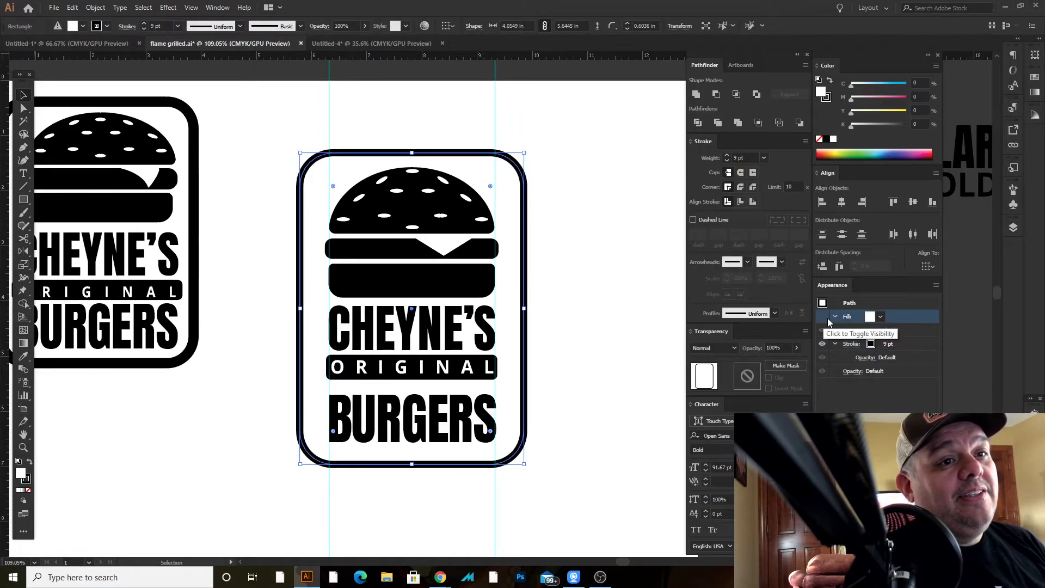
left_click(823, 318)
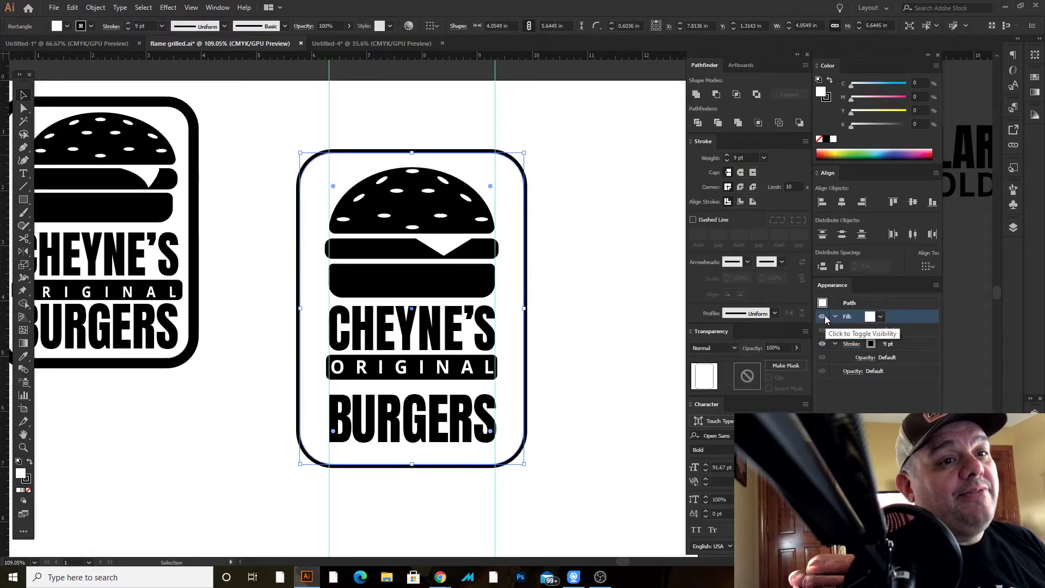
left_click(826, 320)
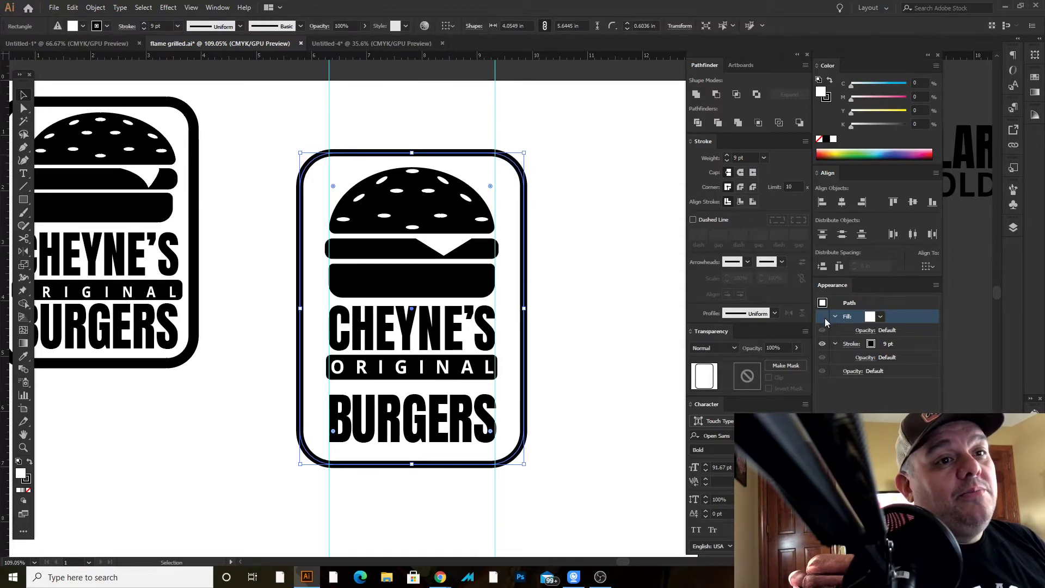
left_click(823, 319)
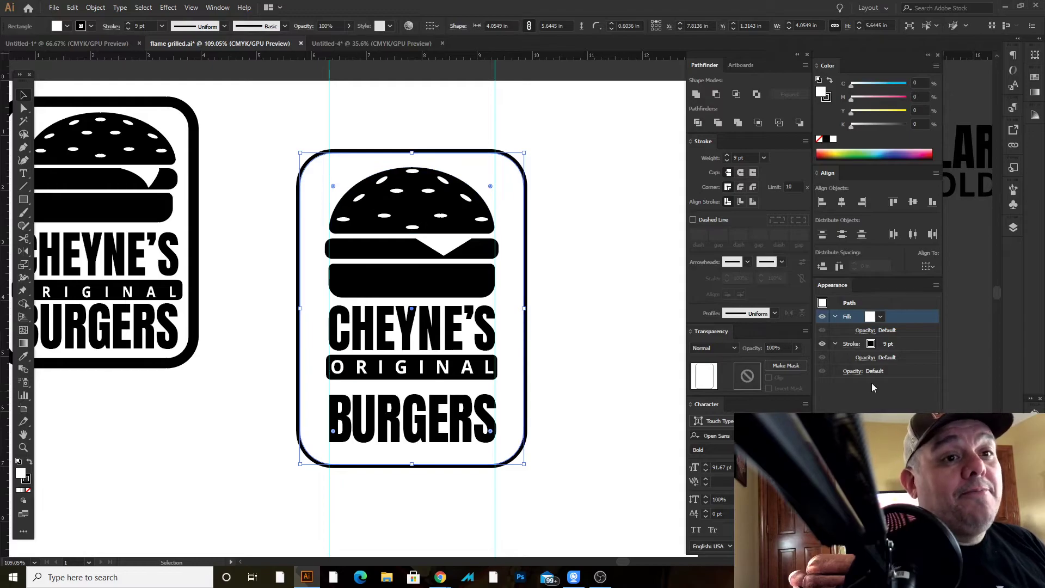
Thicken the frame's stroke to 25 pt
left_click(886, 345)
left_click(893, 341)
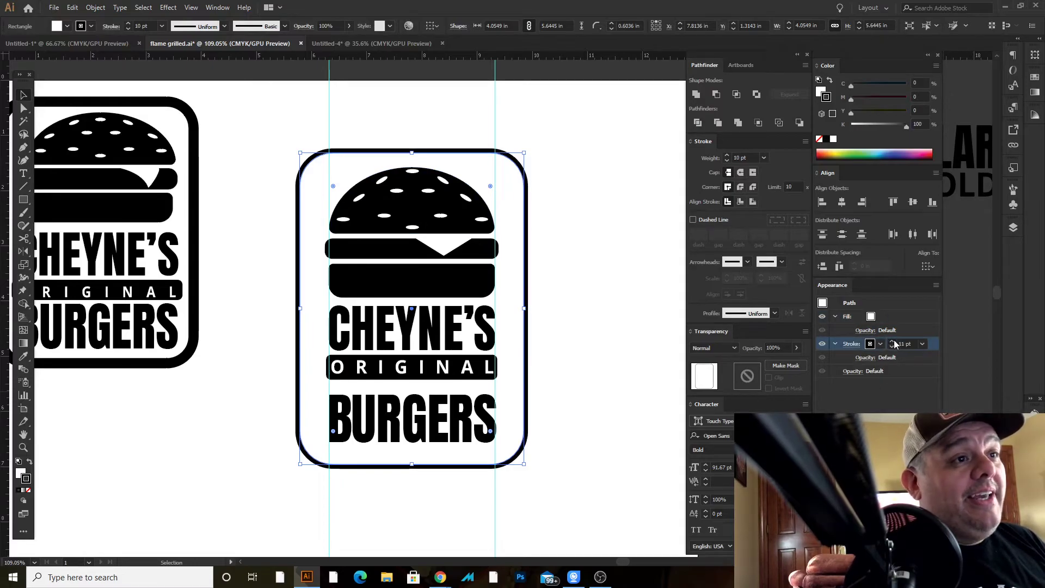
scroll(896, 344, "up", 9)
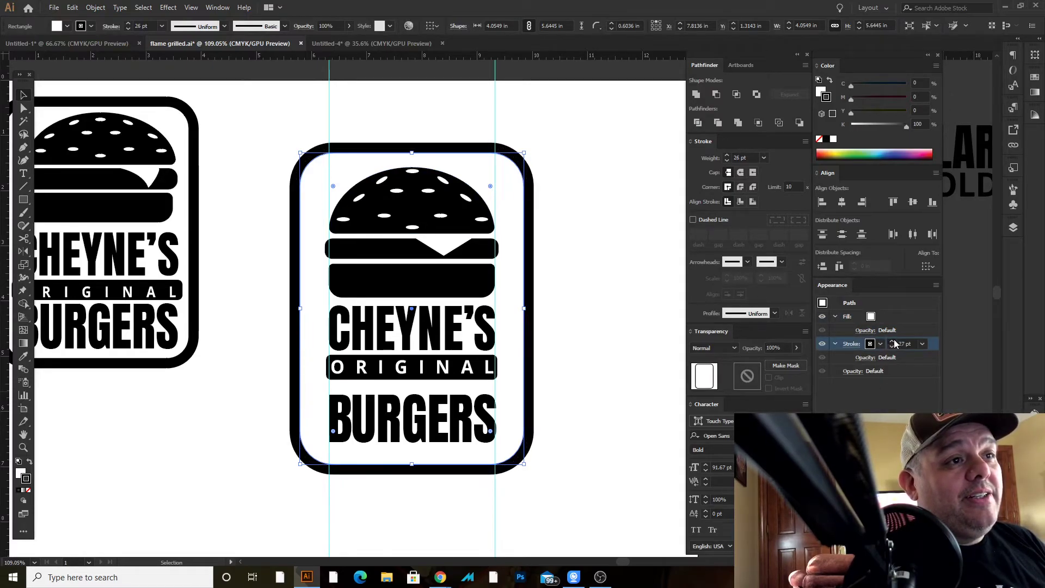
scroll(893, 345, "down", 6)
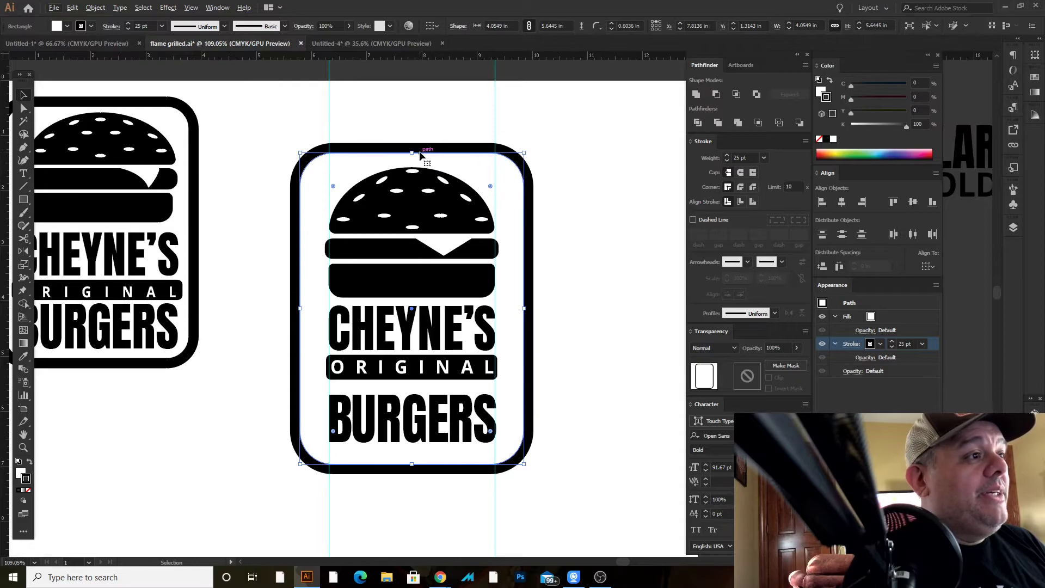
Pull in the frame's upper and lower edges until it is about 5.52 in tall
left_click_drag(412, 156, 413, 161)
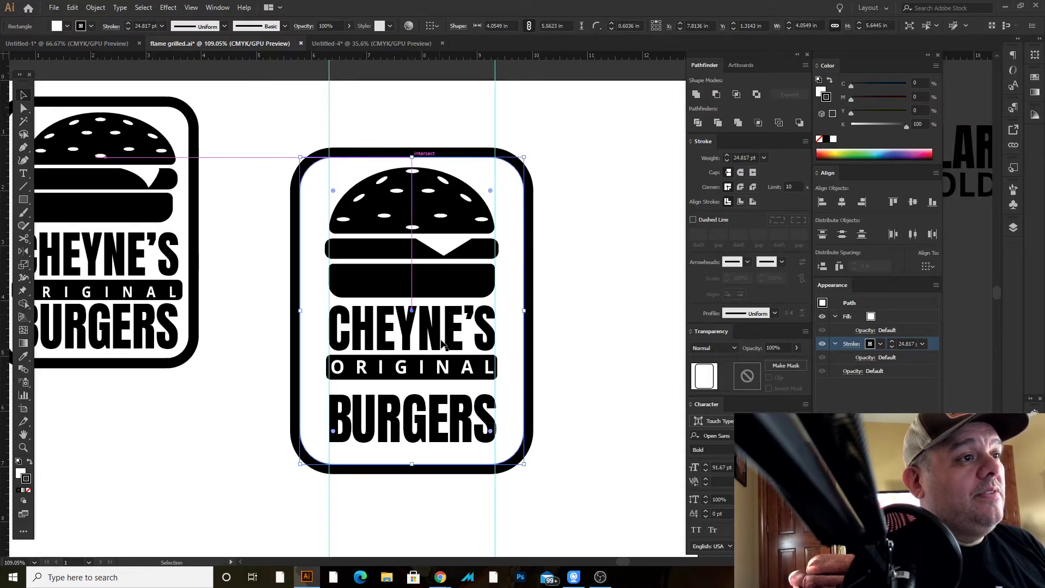
mouse_move(413, 463)
left_mouse_down()
mouse_move(417, 451)
mouse_move(415, 462)
left_mouse_up()
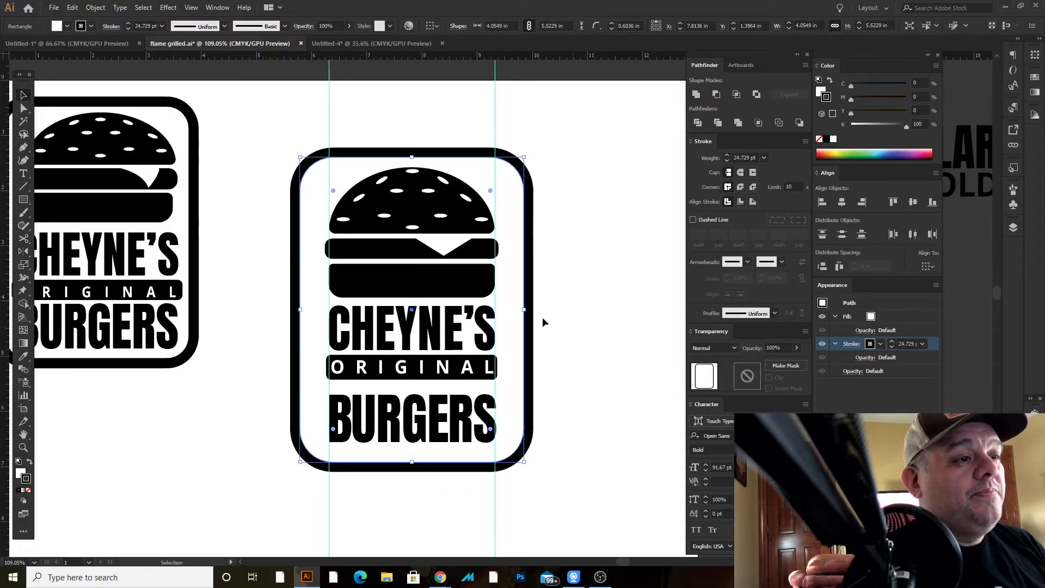
left_click_drag(525, 311, 519, 311)
Move BURGERS up closer to the ORIGINAL bar and shorten the frame from below to about 5.38 in tall
left_click_drag(441, 417, 480, 407)
left_click(453, 449)
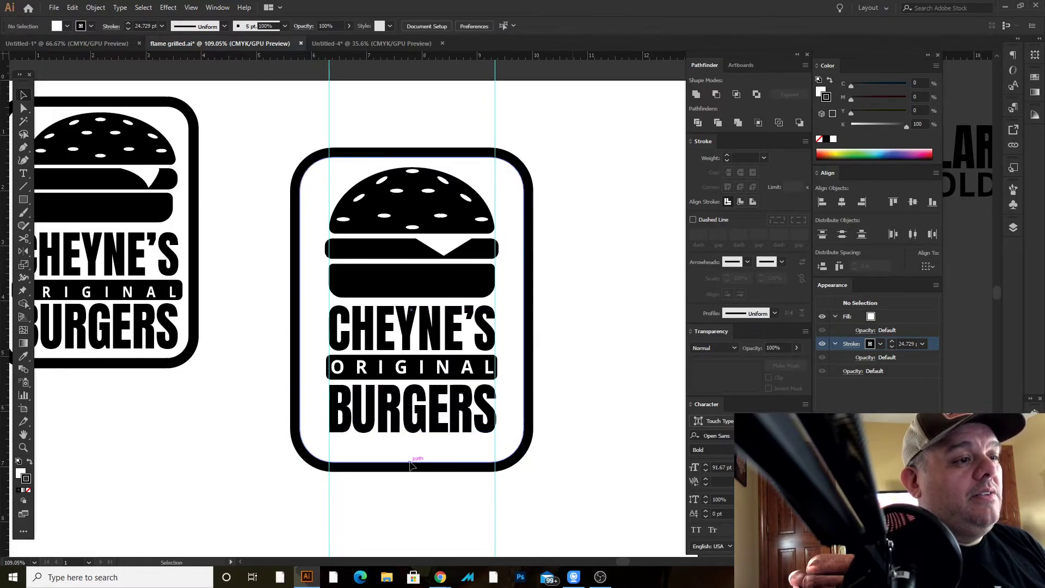
left_click_drag(414, 464, 414, 455)
left_click(627, 348)
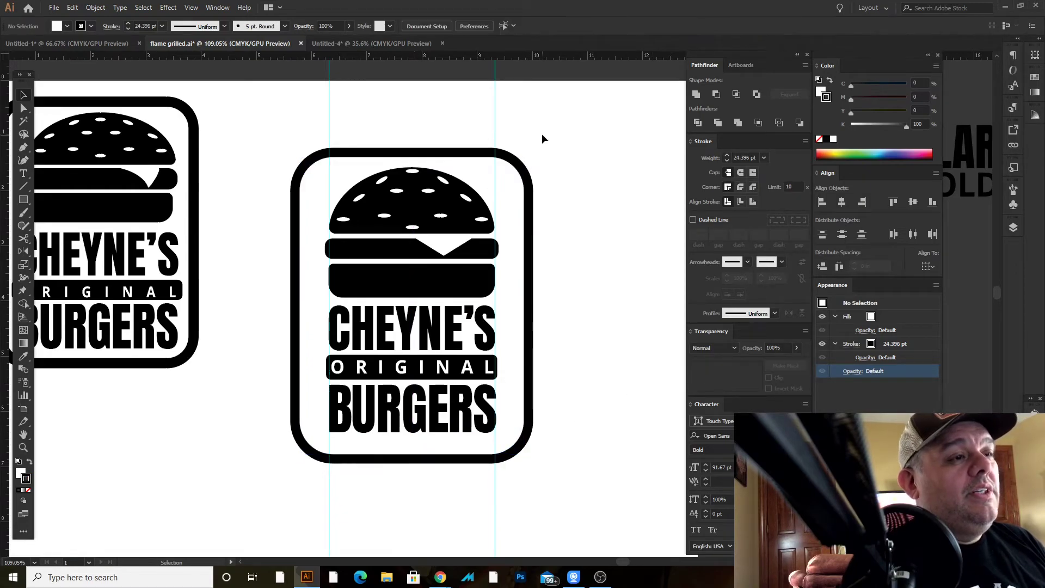
Reduce the frame's corner radius to about 0.38 in
left_click(524, 207)
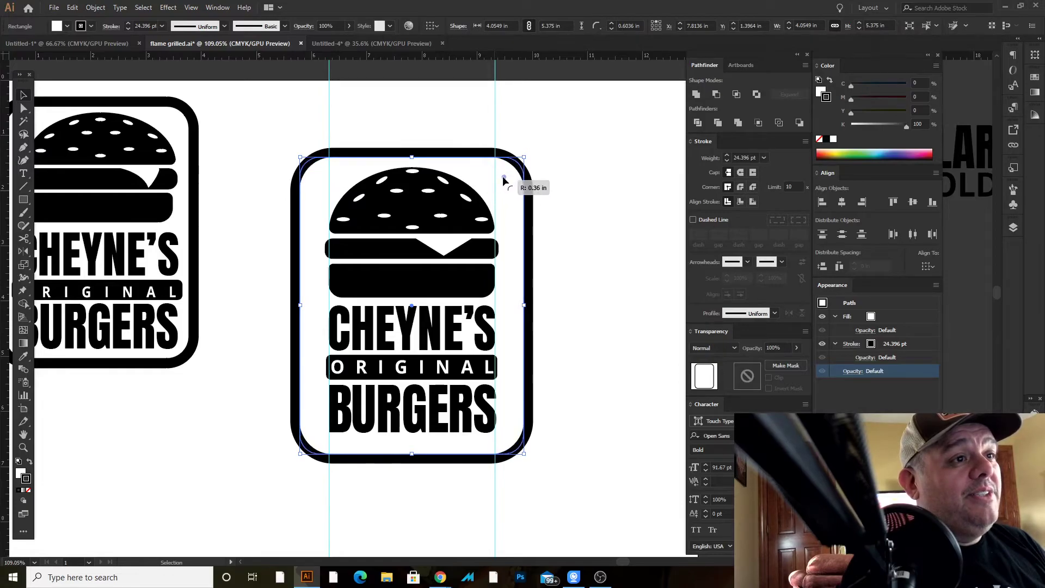
left_click(600, 159)
left_click_drag(622, 180, 680, 169)
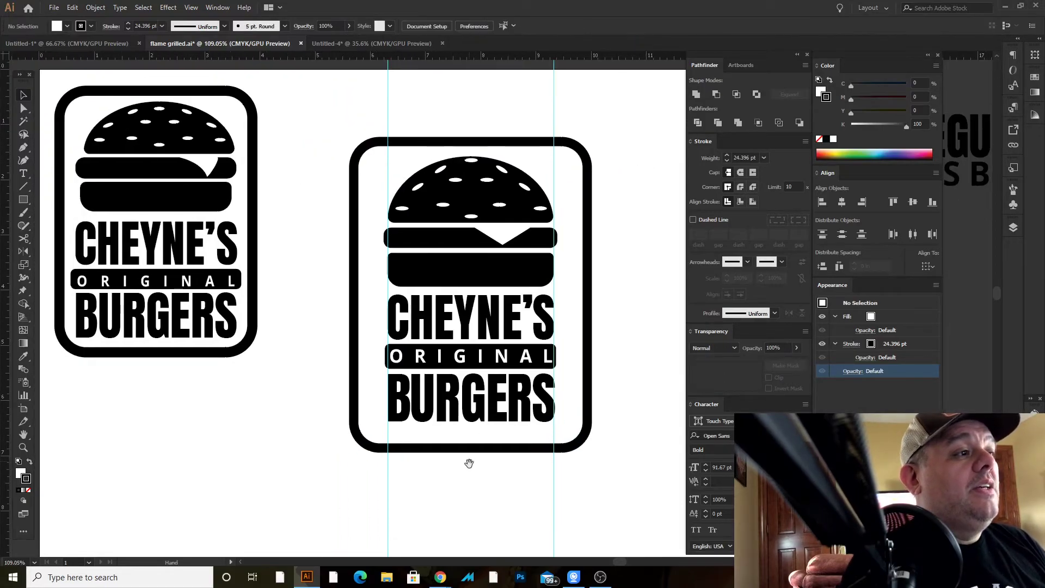
Narrow the frame evenly to about 3.7 in wide and shorten it to about 5.22 in tall
left_click(364, 328)
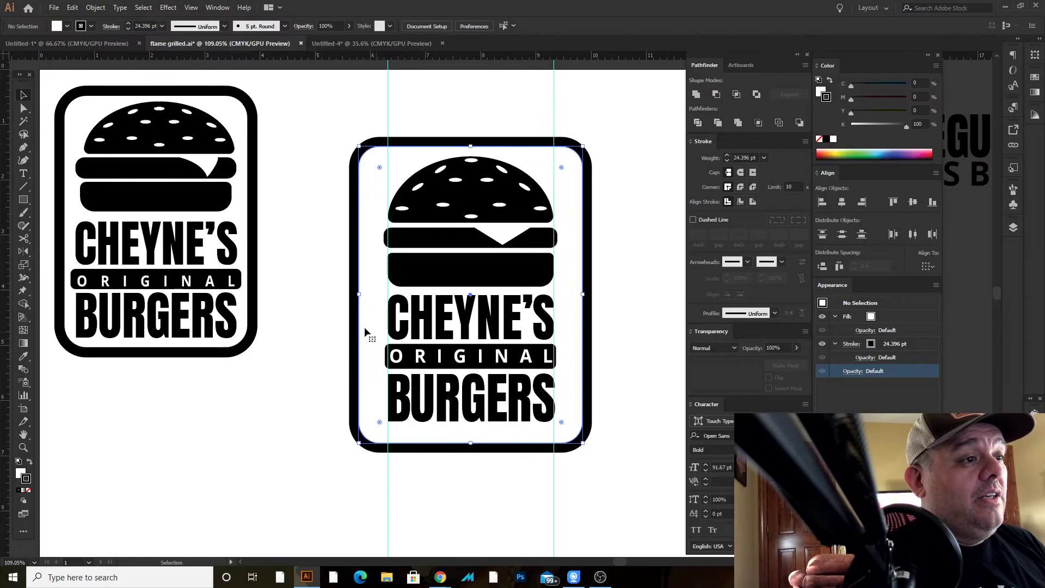
left_click_drag(355, 294, 368, 298)
left_click_drag(474, 444, 475, 434)
left_click(505, 481)
left_click_drag(517, 484, 475, 423)
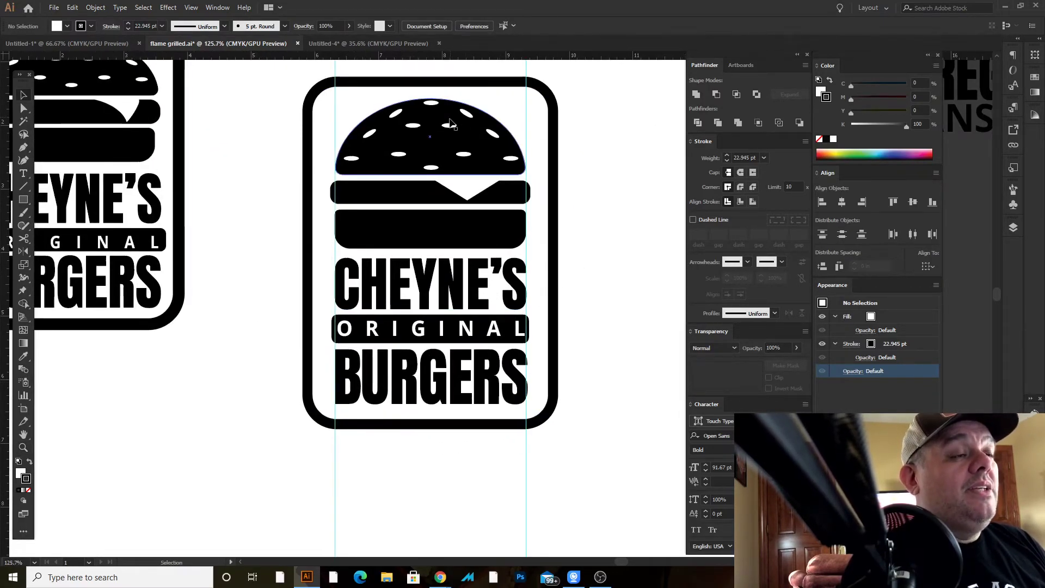
Check the new logo's separate parts by selecting its lettering, the ORIGINAL bar and a sesame seed in turn
left_click(434, 297)
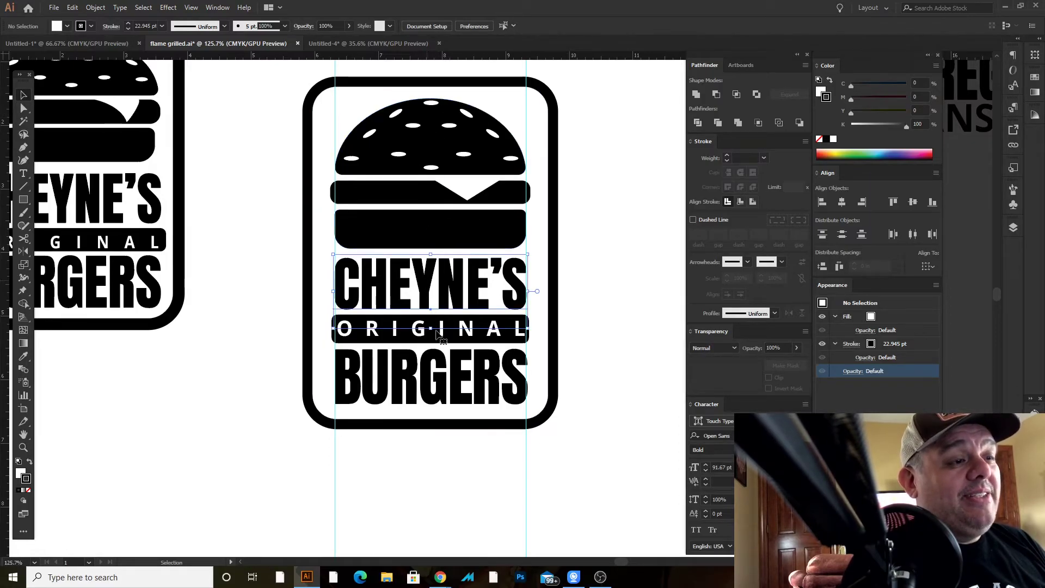
left_click(596, 347)
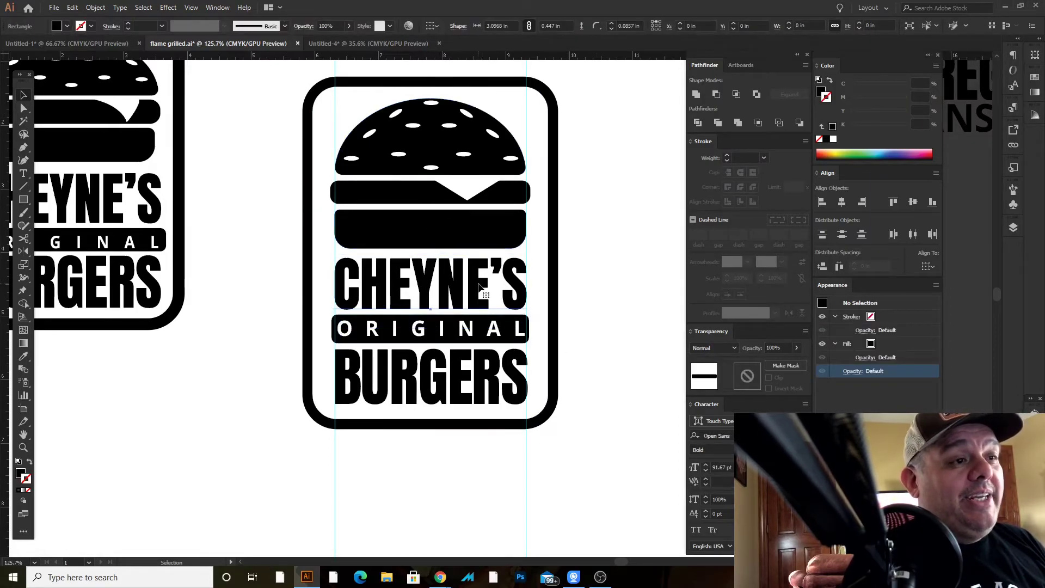
left_click(480, 304)
left_click(476, 323)
left_click(479, 360)
left_click(588, 280)
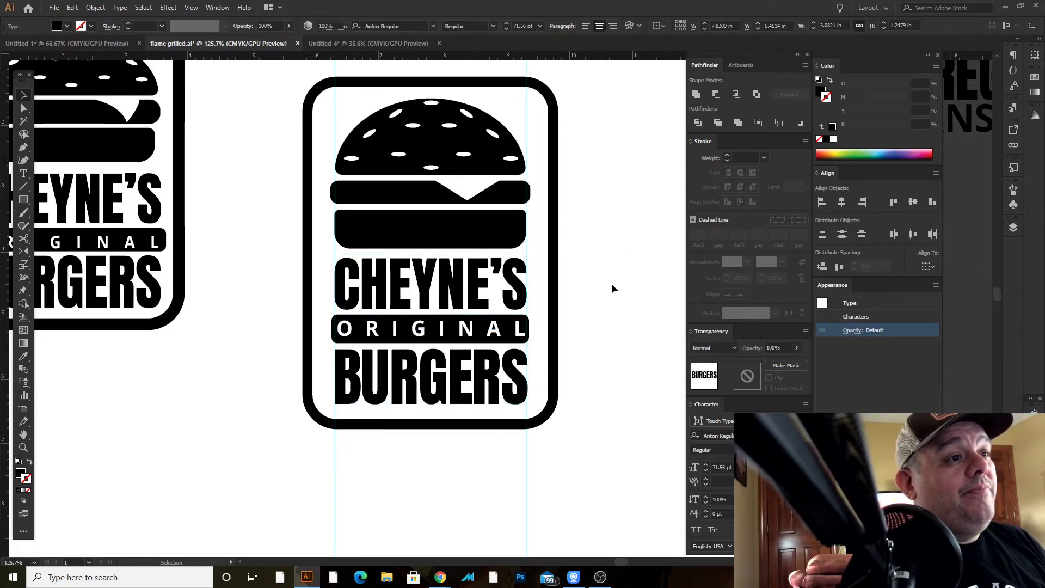
left_click(449, 129)
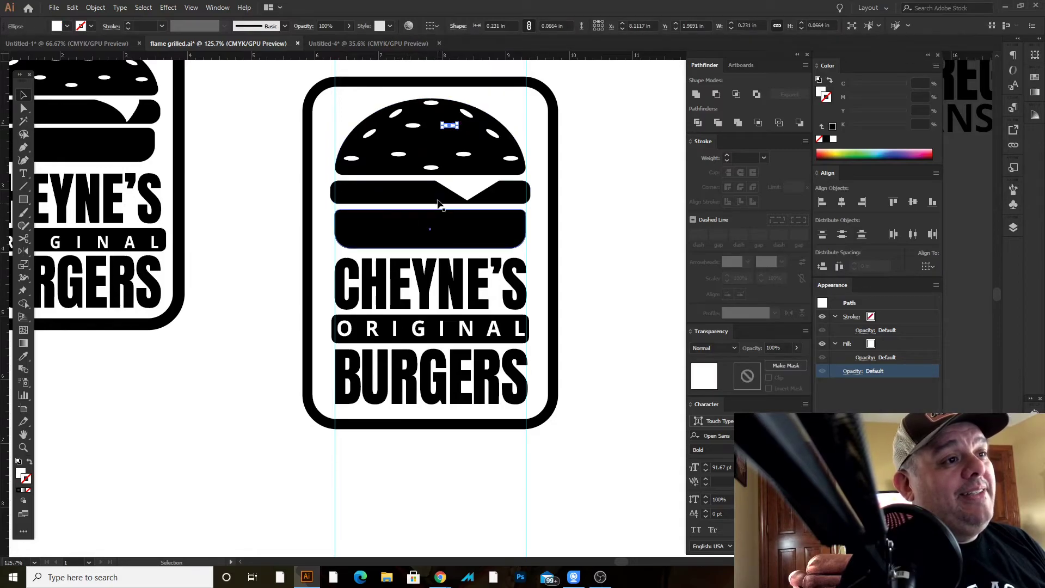
left_click(597, 313)
left_click(496, 376)
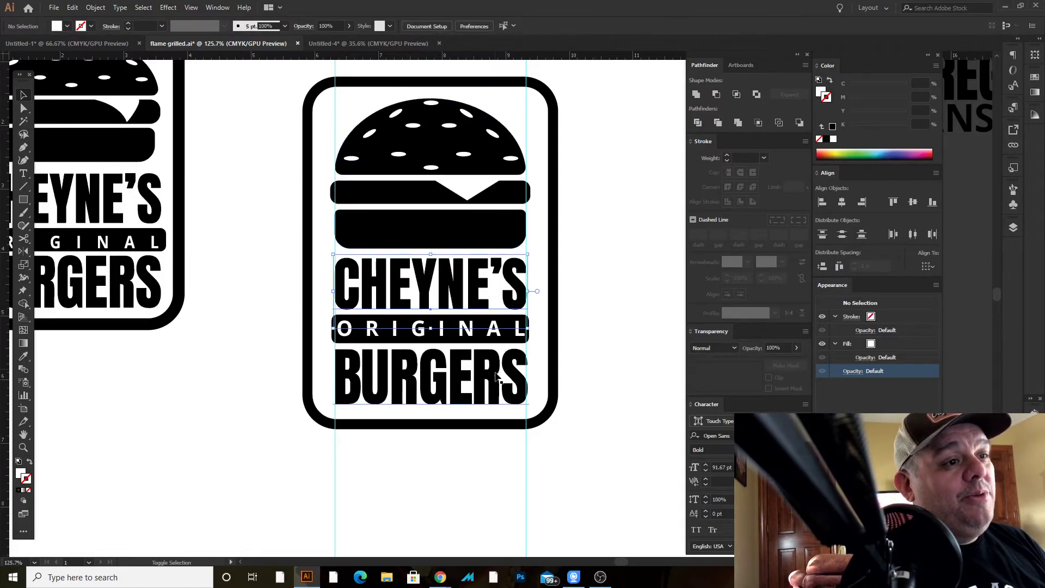
left_click(521, 336)
left_click(571, 301)
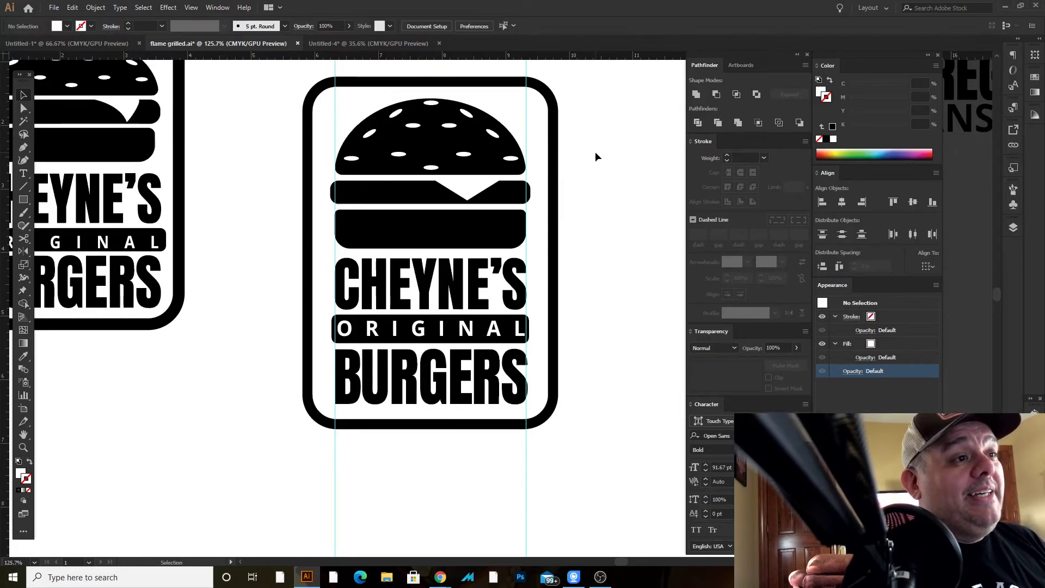
Increase the frame's corner radius slightly to about 0.41 in
key("z")
left_click_drag(610, 203, 586, 168)
key("v")
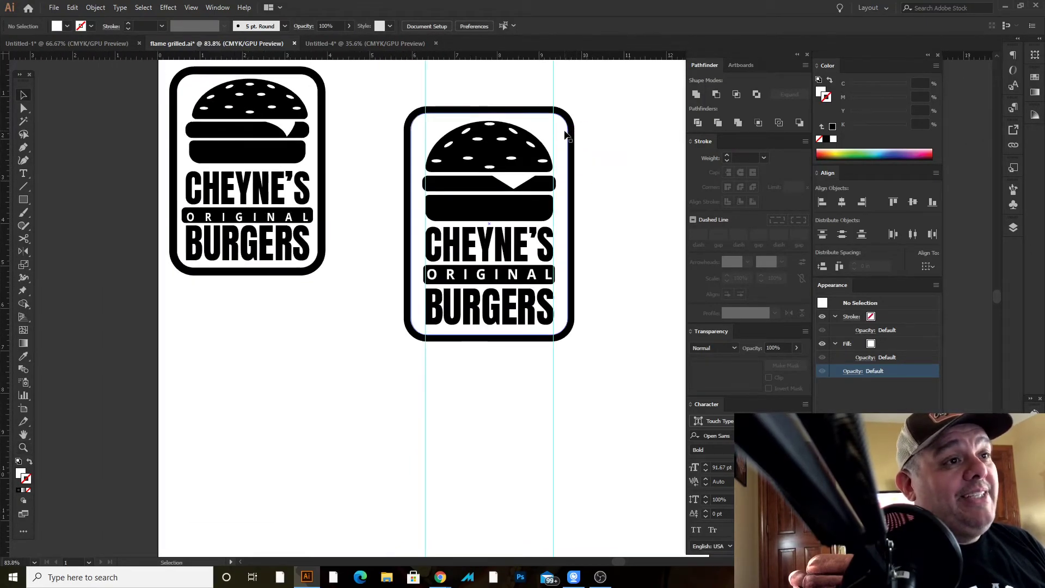
left_click(567, 134)
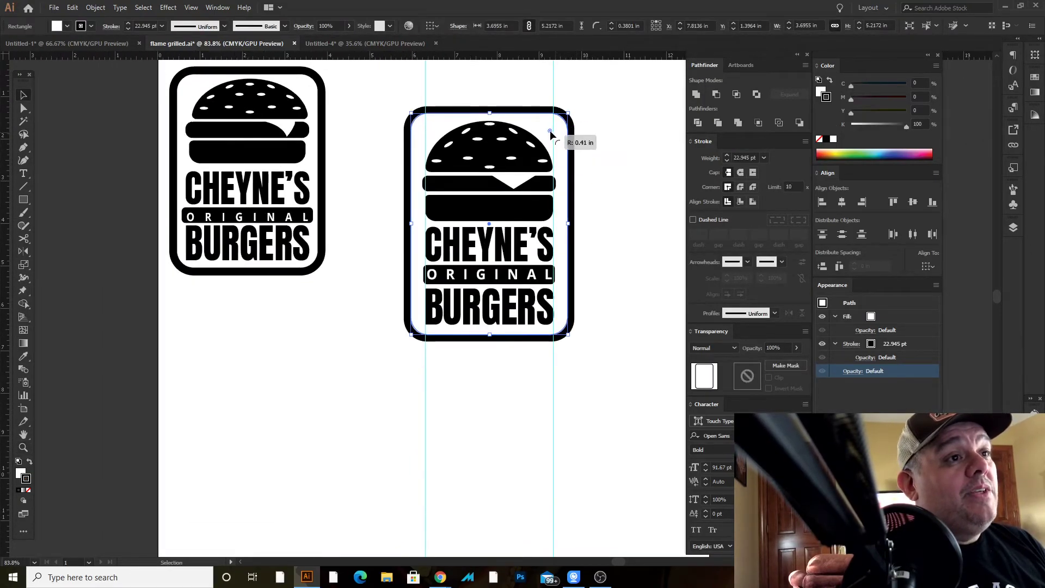
left_click(585, 133)
Move the complete new logo with its frame directly below the original logo on the artboard
left_click_drag(619, 111, 378, 413)
left_click_drag(483, 205, 241, 378)
left_click(381, 341)
left_click_drag(380, 339, 459, 271)
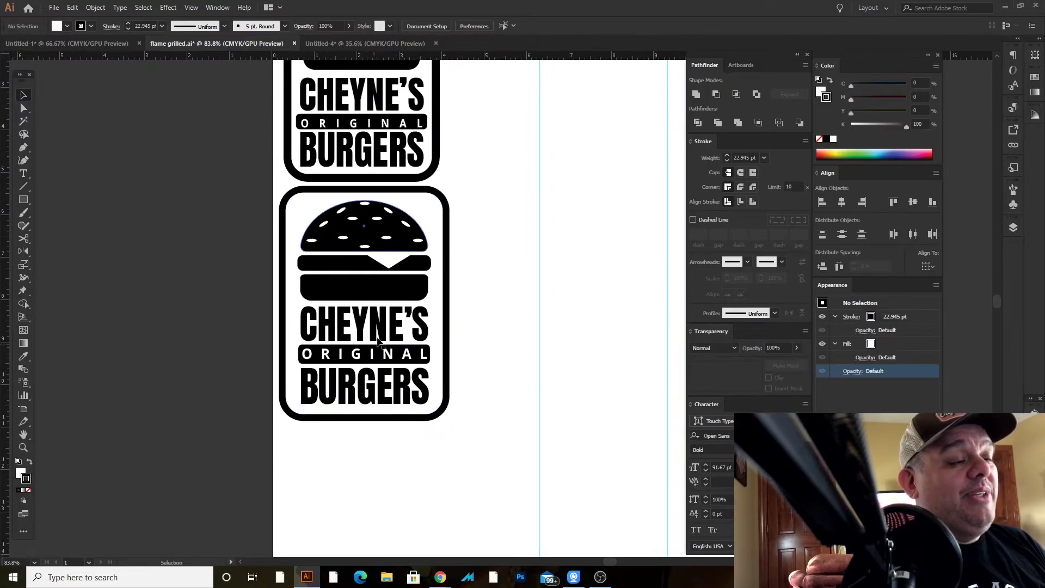
left_click_drag(597, 357, 488, 287)
left_click_drag(442, 174, 450, 329)
Examine the new logo's lettering, ORIGINAL bar and lower burger layers up close
left_click_drag(467, 205, 221, 479)
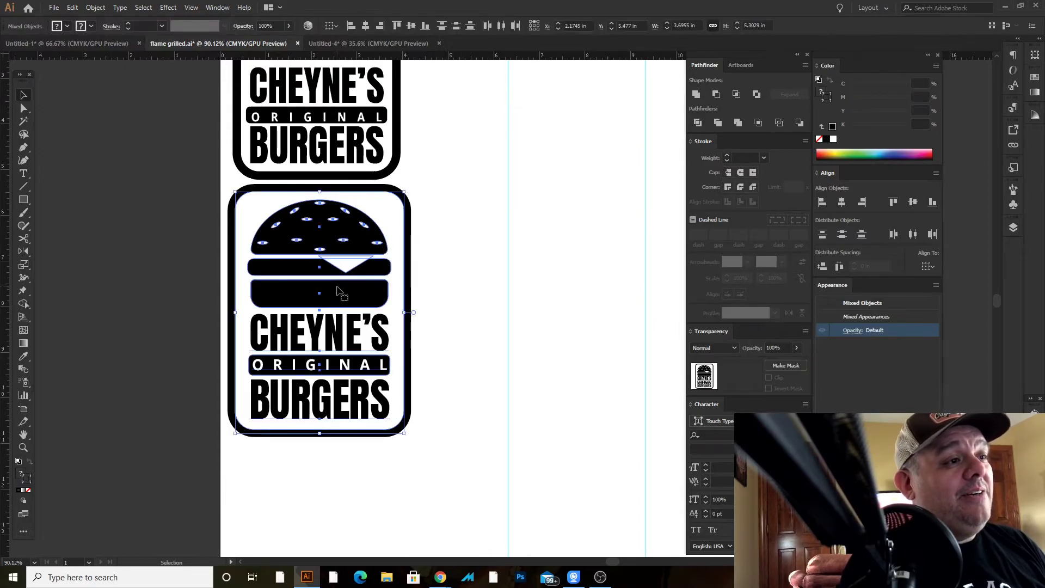
key("ctrl+space")
left_click_drag(322, 416, 485, 364)
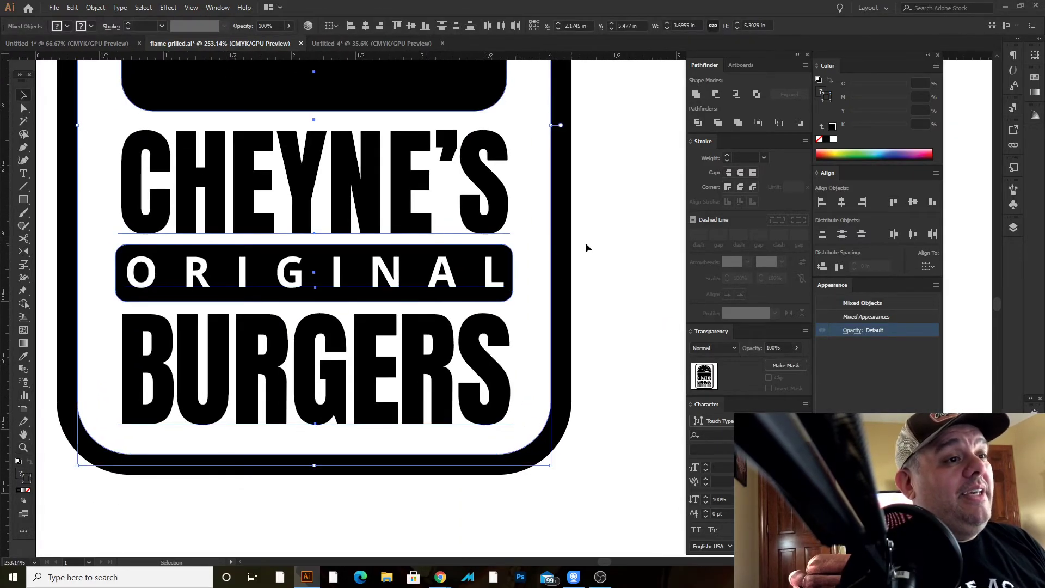
left_click(596, 259)
key("space")
left_click_drag(596, 259, 578, 359)
left_click(521, 314)
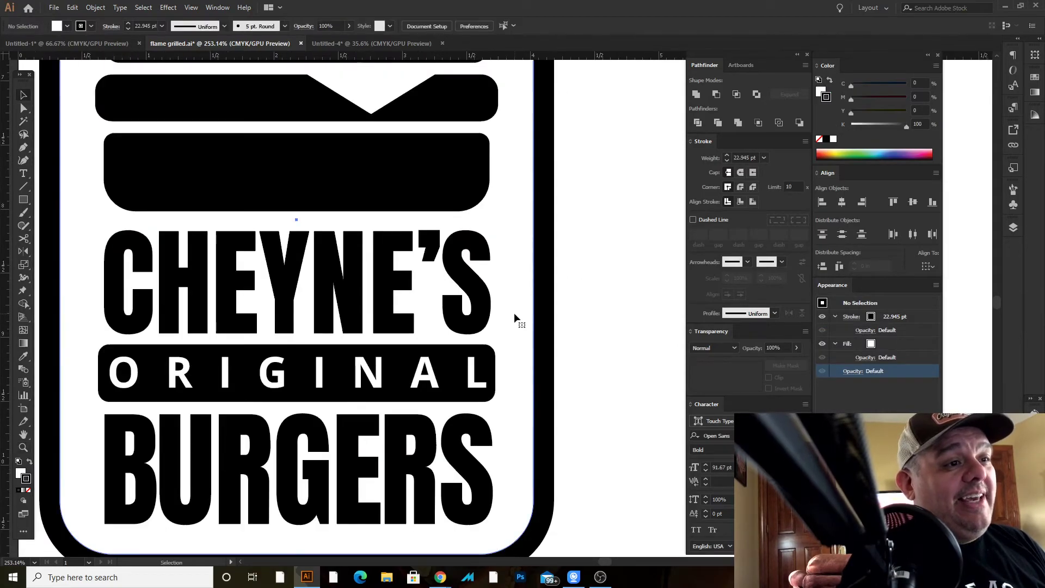
Move the thick rounded frame off to the right of the new logo's burger and lettering
left_click_drag(557, 242, 602, 411)
left_click(610, 323, "ctrl")
left_click_drag(606, 335, 417, 199)
key("Tab")
left_click(578, 235)
left_click_drag(539, 224, 832, 223)
Group the new logo's bun, sesame seeds, cheese triangle and lower burger layers into one object
left_click_drag(600, 221, 341, 354)
key("Tab")
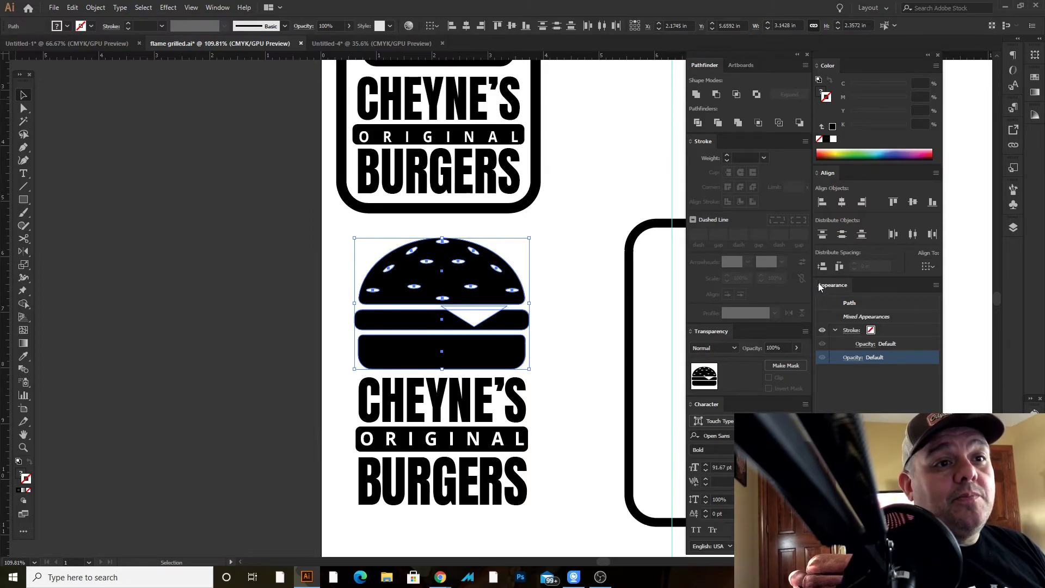
left_click(738, 124)
left_click(565, 274)
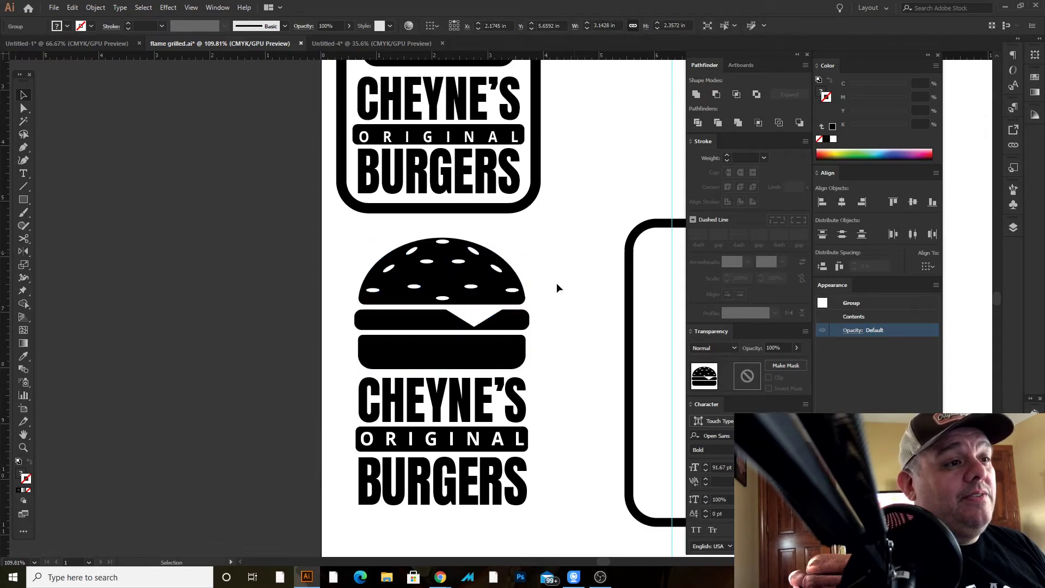
Center the burger, lettering and ORIGINAL bar horizontally with the rounded frame so the frame encloses them
key("z")
left_click(463, 312)
left_click_drag(574, 301, 334, 227)
key("Tab")
left_click_drag(473, 248, 440, 190)
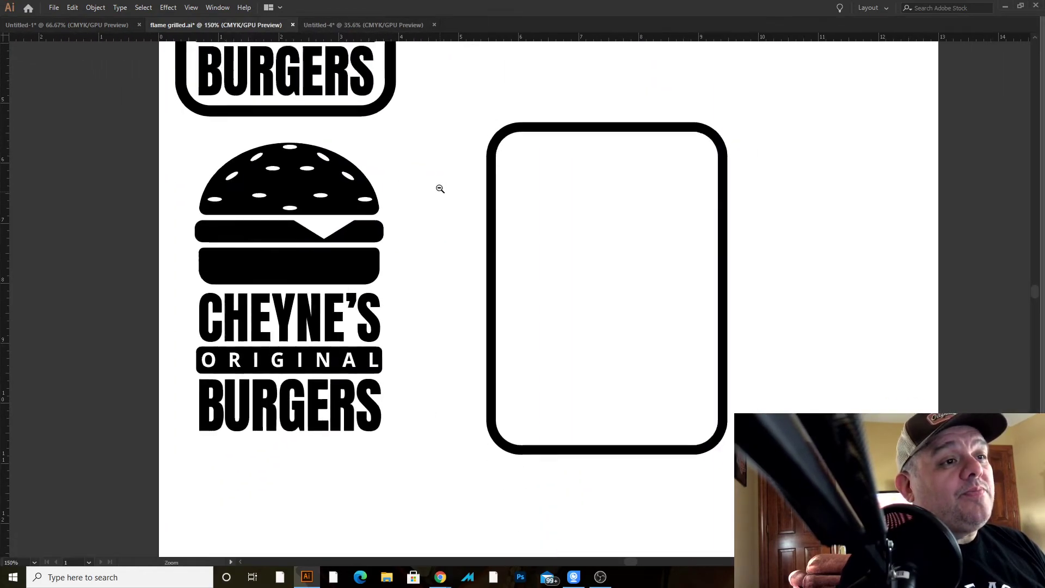
left_click_drag(154, 150, 387, 473)
left_click_drag(136, 139, 735, 512)
key("Tab")
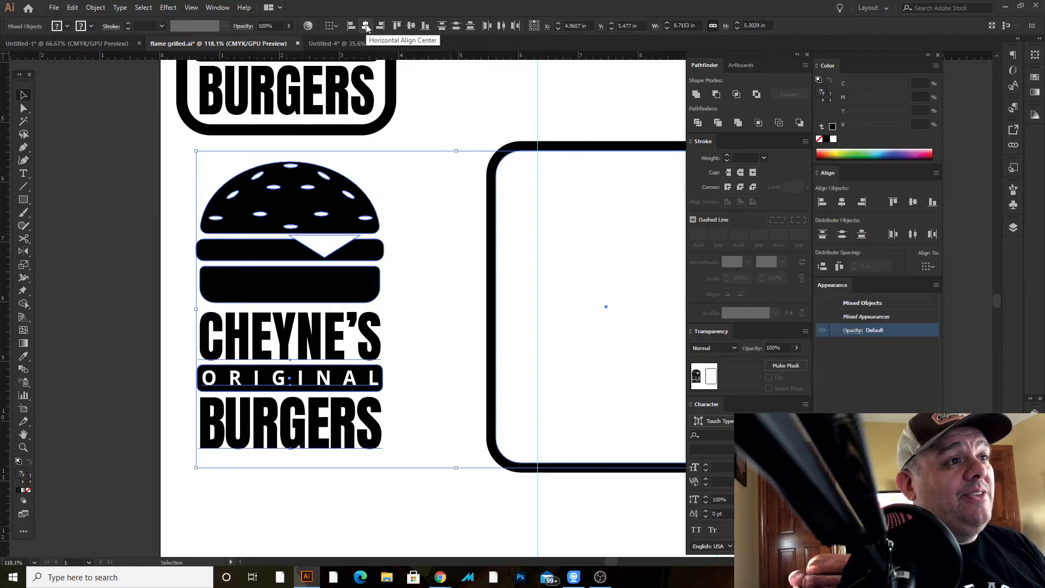
left_click(367, 26)
left_click(500, 192)
key("Tab")
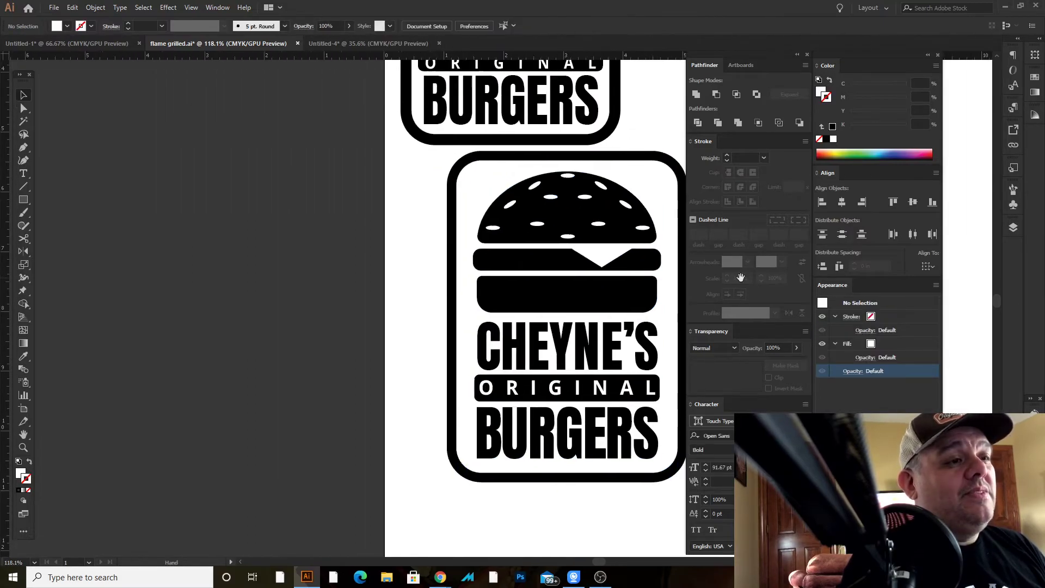
Undo a trial move of the burger group and shift the complete new logo slightly left and down
left_click_drag(630, 285, 769, 257)
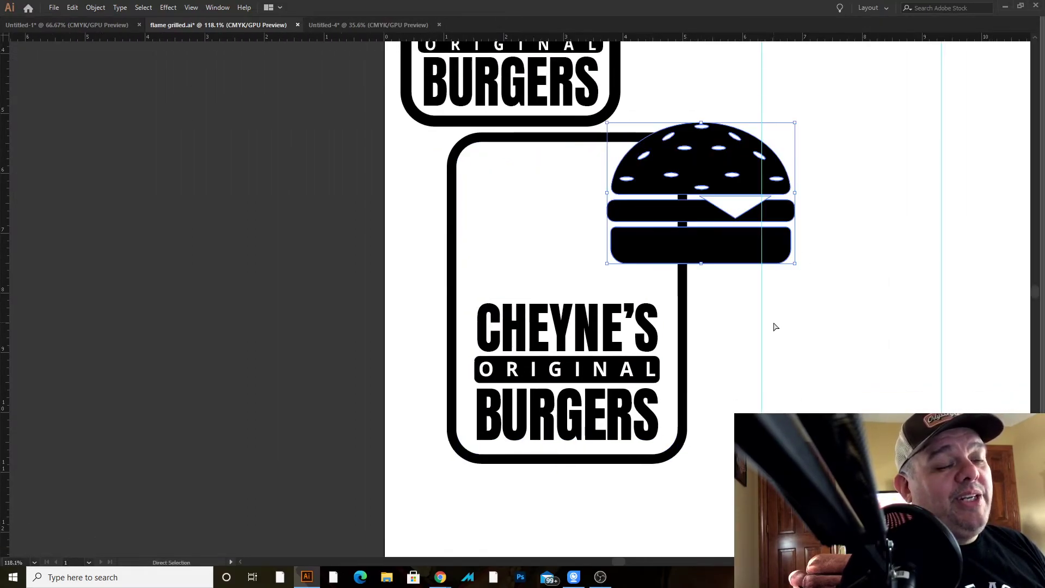
key("ctrl+z")
left_click_drag(773, 320, 640, 203)
left_click_drag(651, 276, 600, 289)
left_click_drag(652, 146, 427, 479)
left_click(525, 408)
left_click_drag(531, 397, 534, 250)
Try replacing the word CHEYNE'S in the new logo with DADDY'S
key("ctrl+space")
left_click_drag(520, 309, 468, 290)
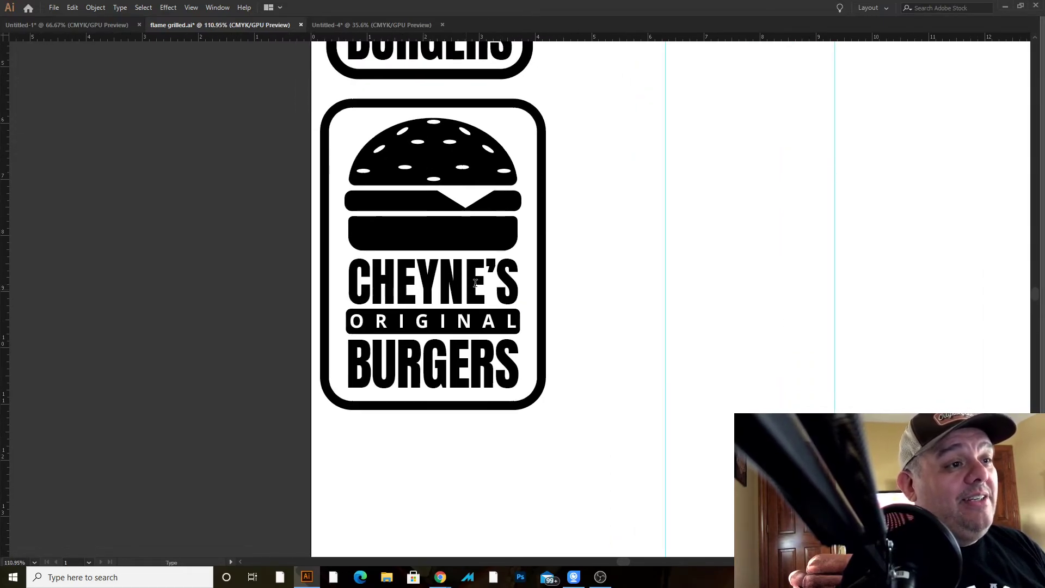
triple_click(475, 283)
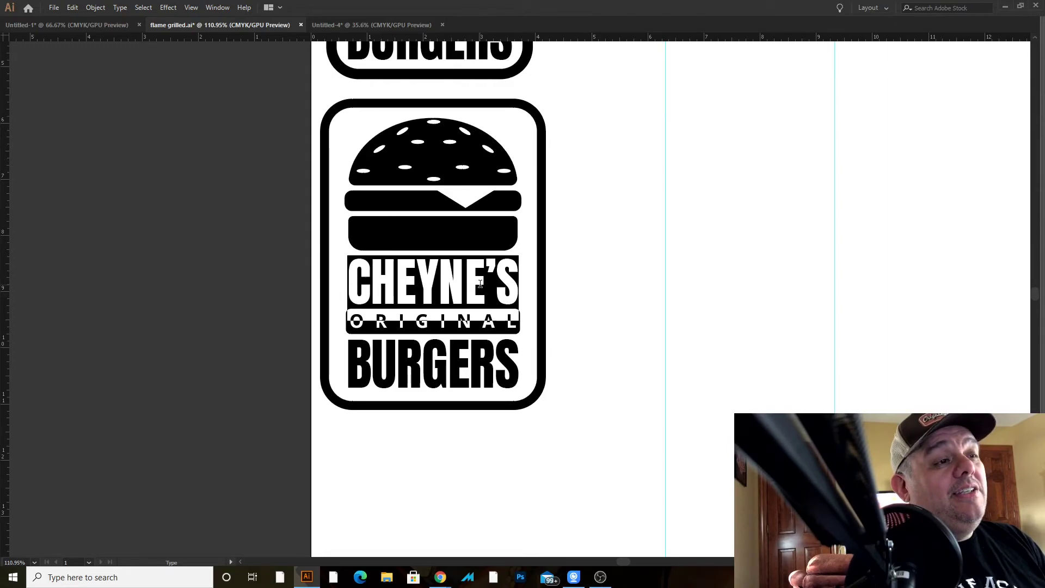
type("DADDY'S")
key("Escape")
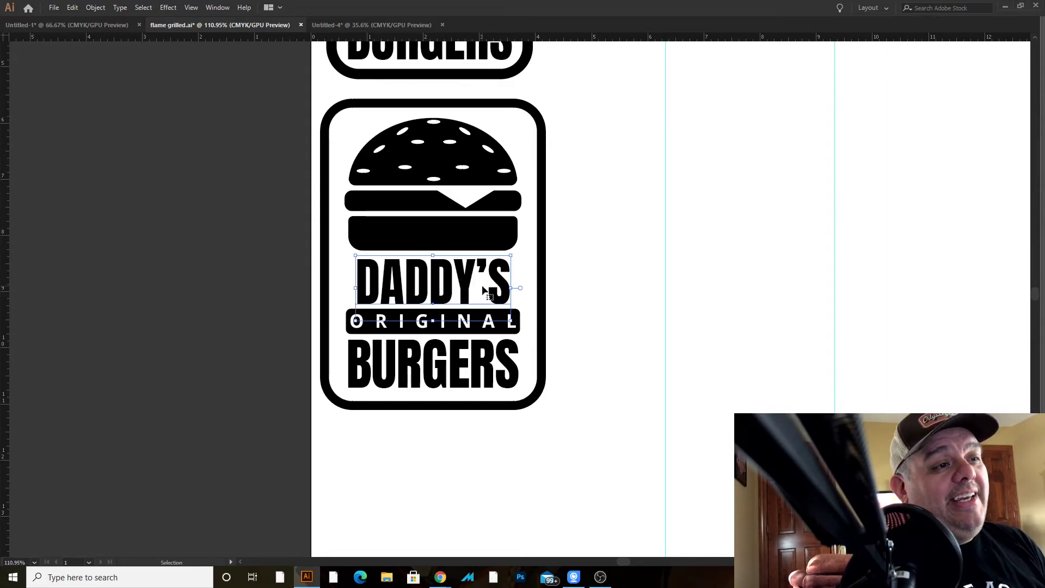
Undo the wording change so the new logo reads CHEYNE'S
key("ctrl+z")
key("ctrl+z")
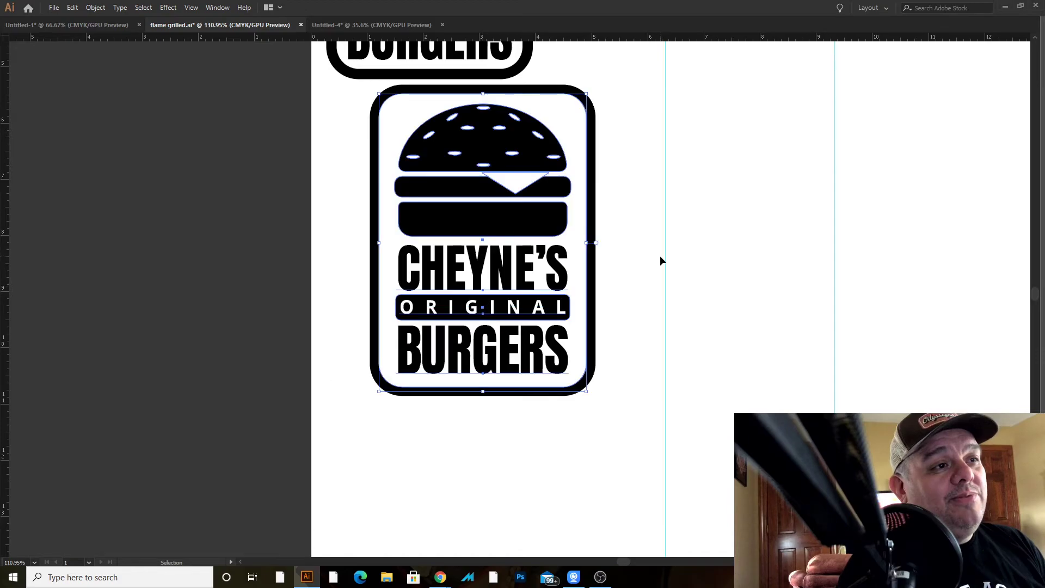
key("ctrl+z")
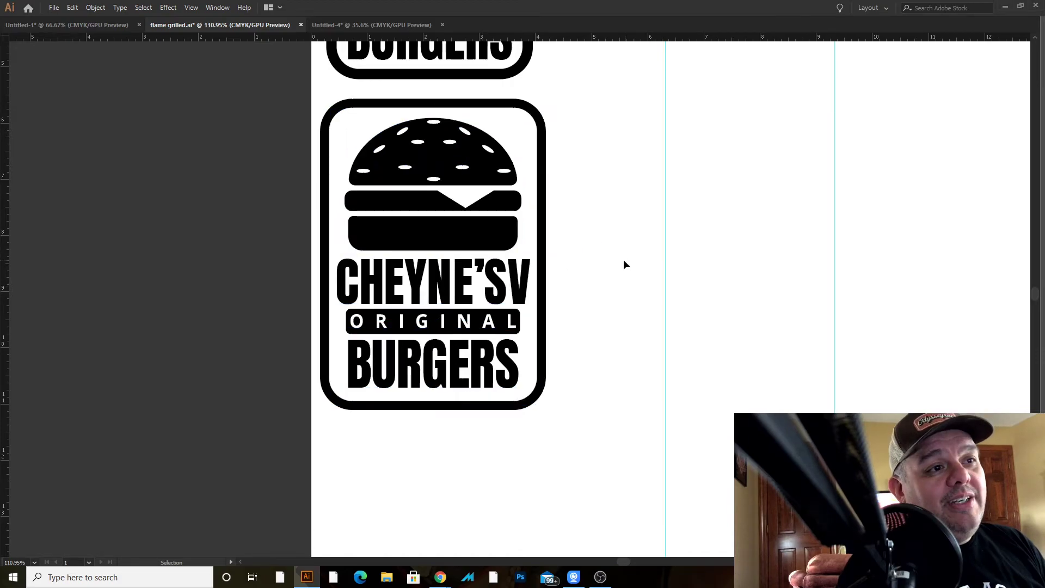
key("ctrl+z")
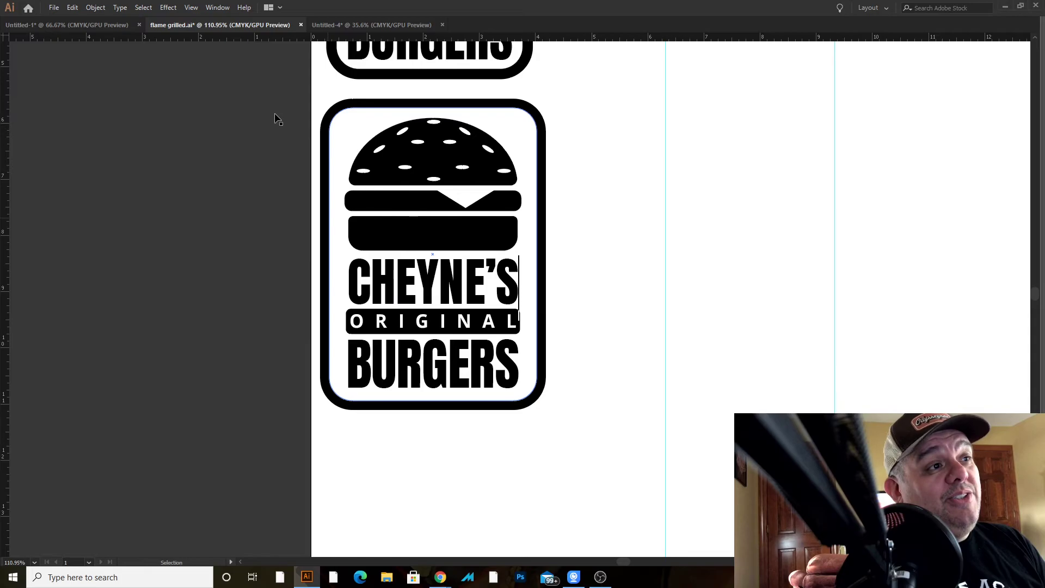
Reposition the complete new logo just inside the artboard's left edge, below the original
left_click_drag(275, 114, 583, 365)
left_click(584, 365)
left_click_drag(639, 327, 532, 365)
left_click_drag(274, 232, 506, 463)
left_click_drag(385, 261, 374, 264)
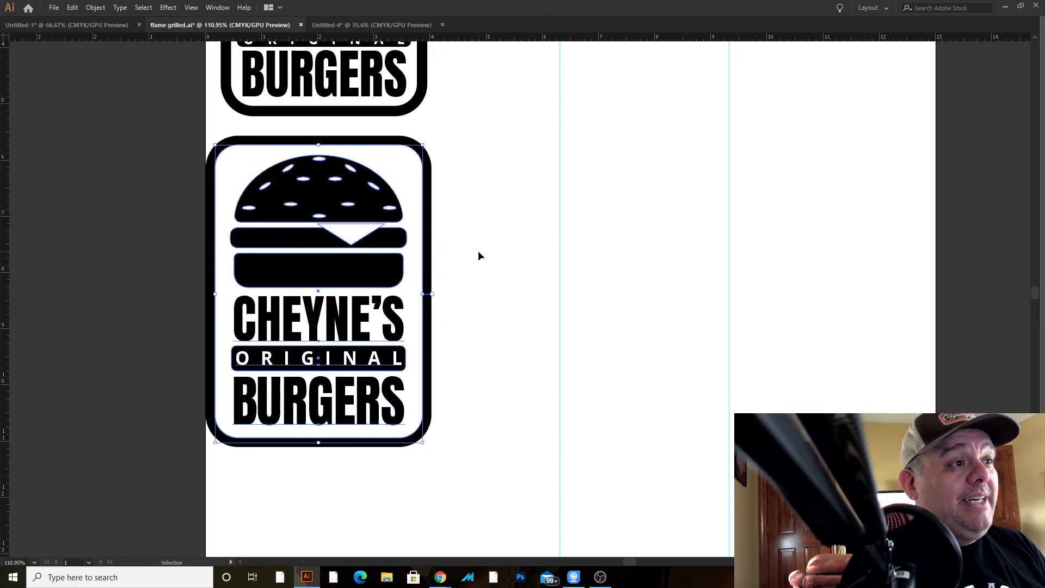
left_click(479, 250)
left_click_drag(483, 147, 214, 495)
left_click_drag(359, 268, 369, 269)
left_click(503, 243)
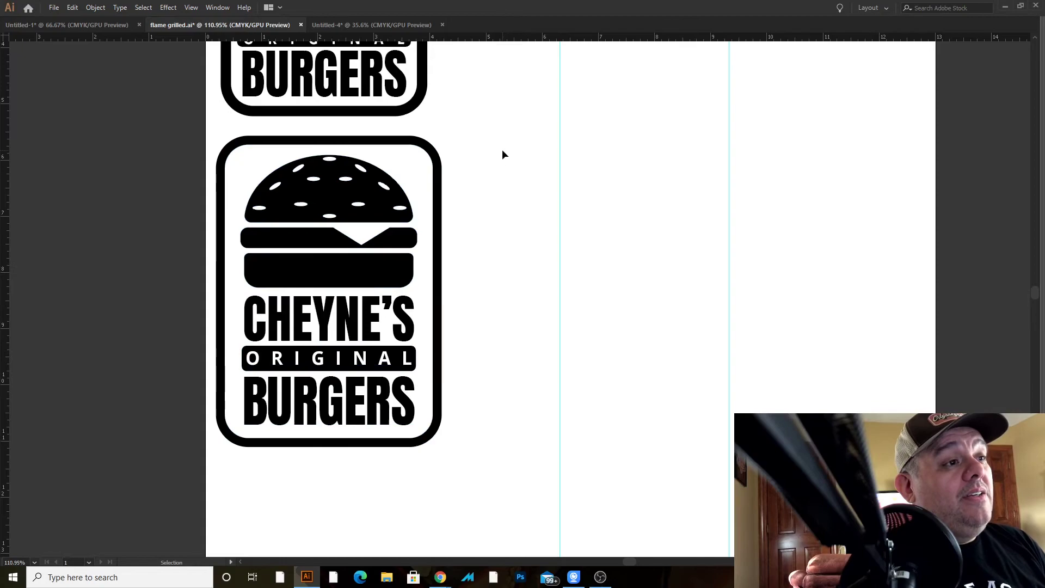
left_click_drag(490, 138, 199, 569)
left_click_drag(177, 541, 178, 541)
left_click(511, 384)
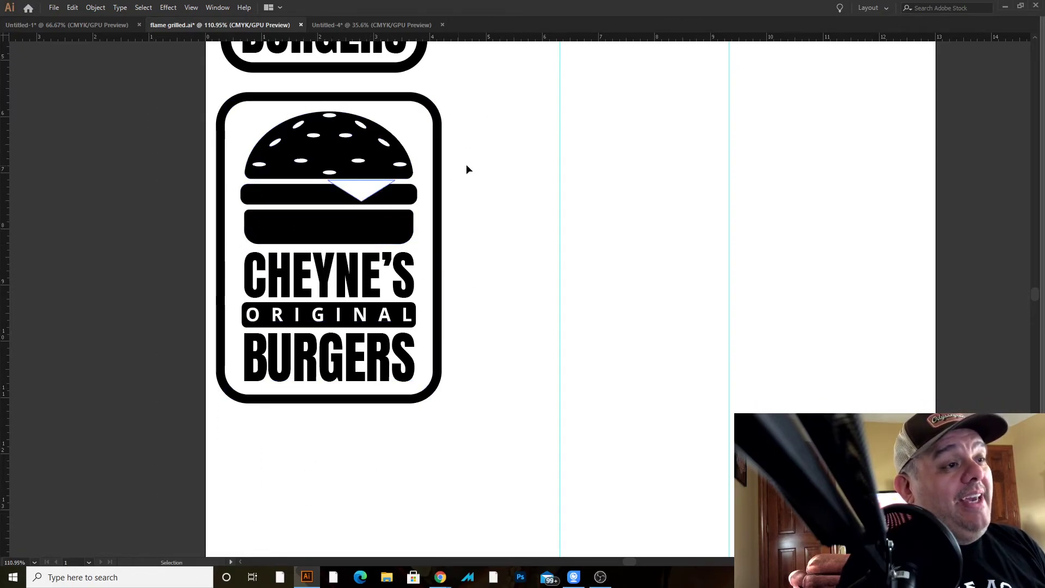
Turn on the visibility of Layer 2, which holds the colored logo and the mockup photos
key("space")
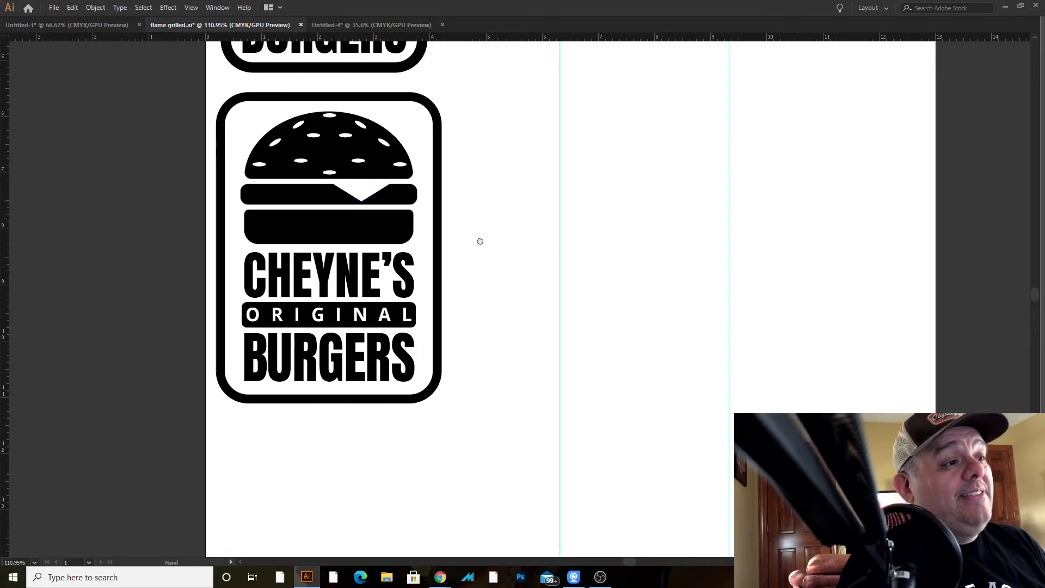
left_click_drag(491, 230, 414, 294)
key("ctrl+space")
left_click_drag(491, 265, 493, 236)
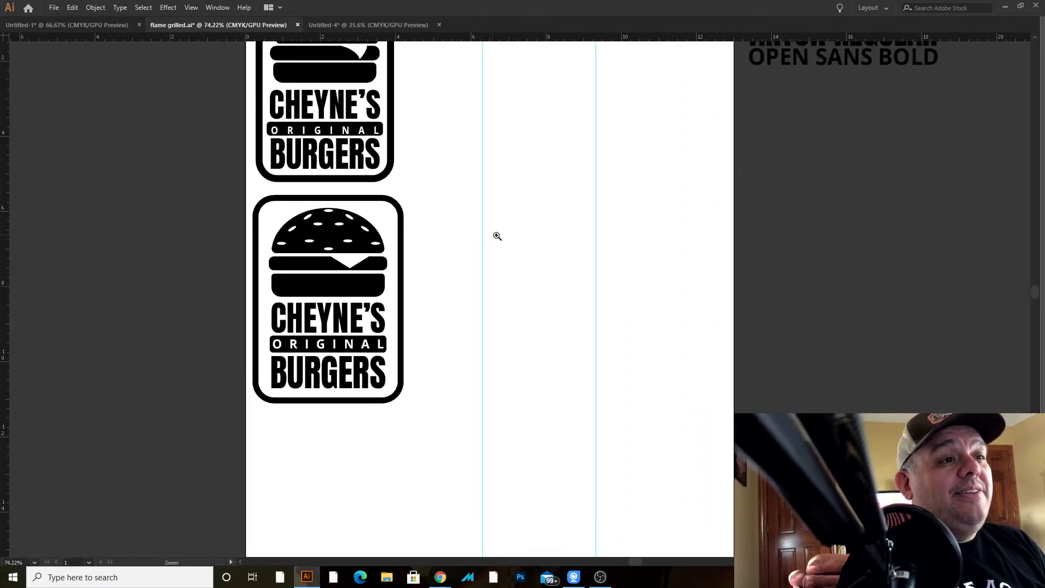
key("Tab")
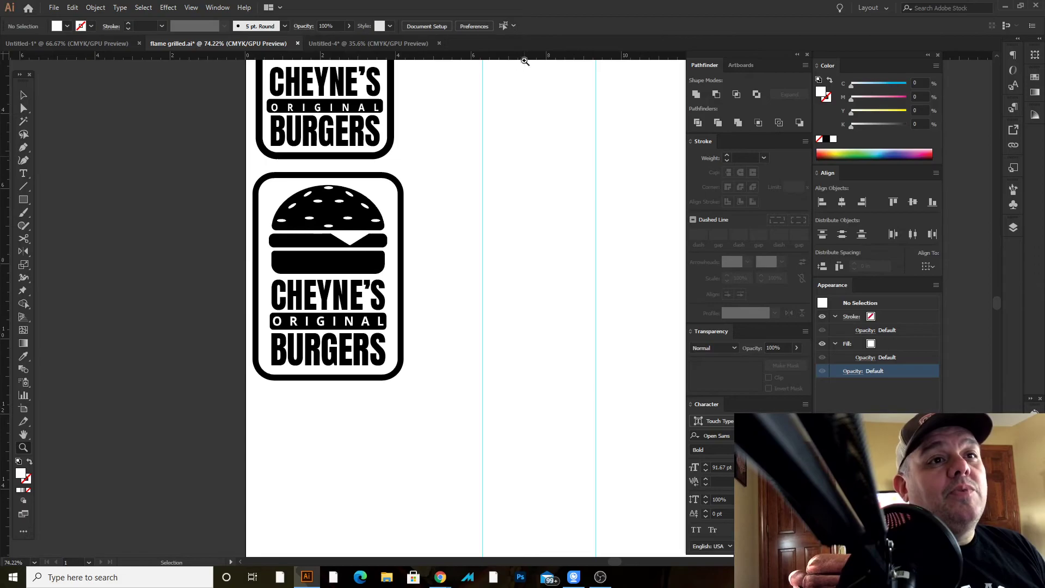
left_click(223, 9)
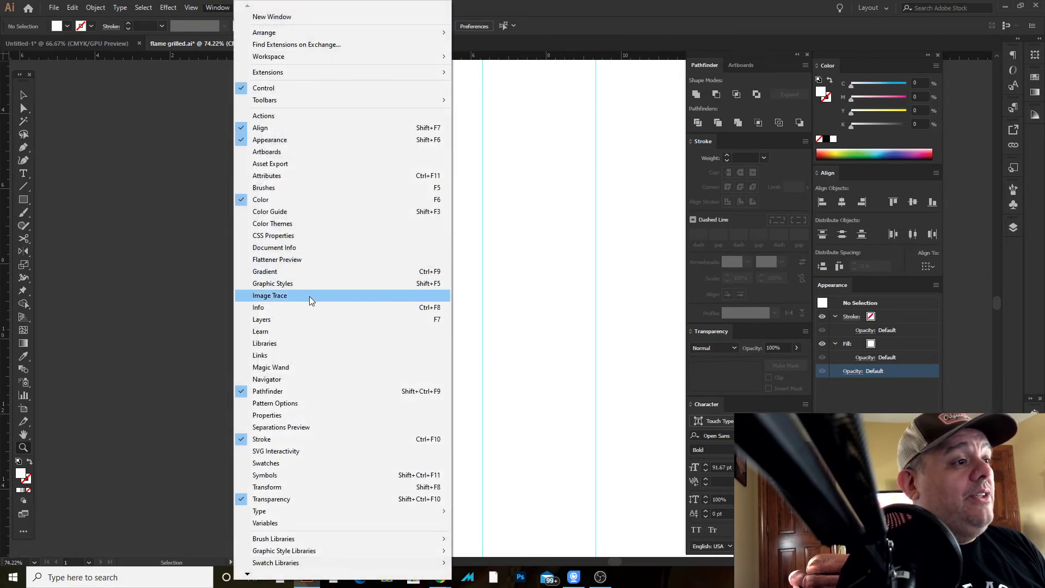
left_click(312, 321)
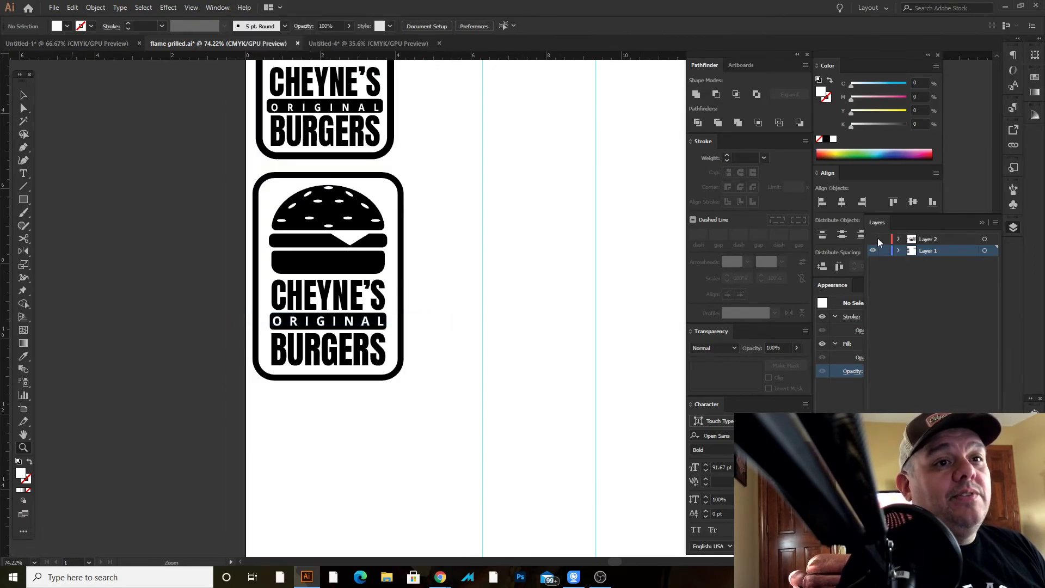
left_click(874, 239)
Compare the colored logo with the new black logo, and examine the logo on the apron mockup
key("Tab")
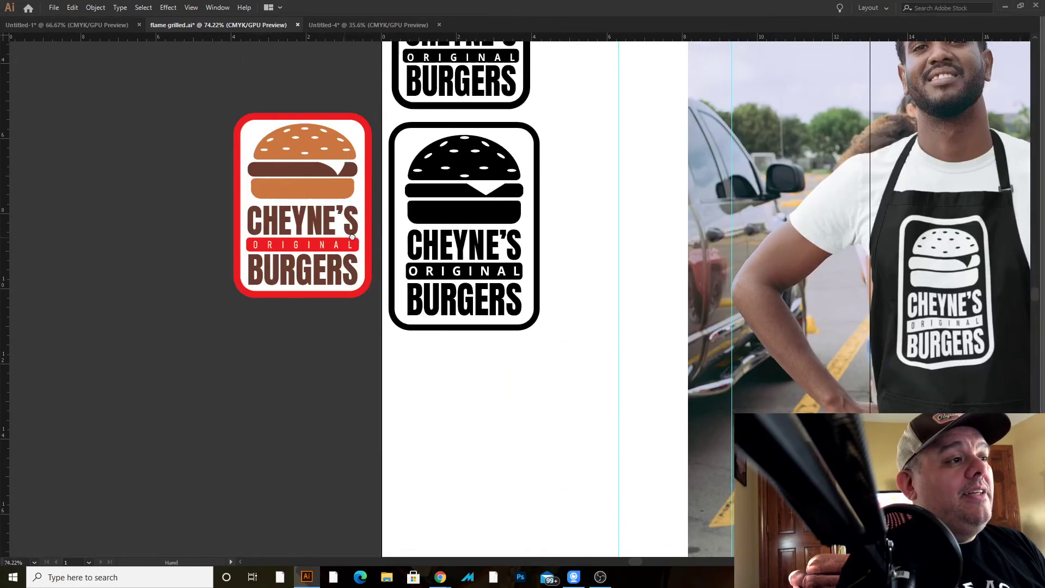
scroll(353, 238, "up", 5)
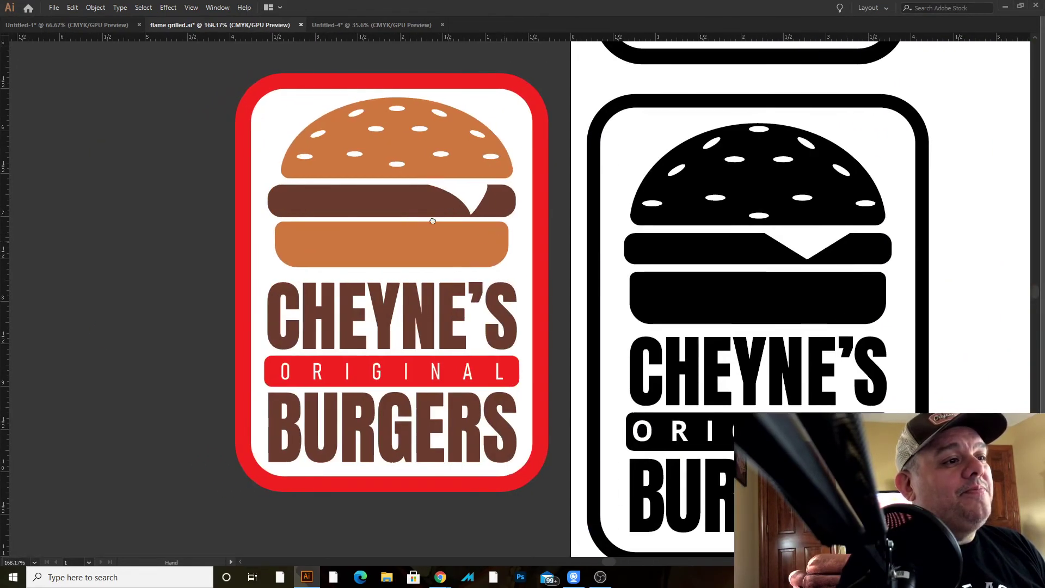
left_click_drag(456, 227, 376, 205)
scroll(654, 267, "down", 3)
left_click_drag(548, 185, 11, 103)
left_click_drag(593, 224, 248, 170)
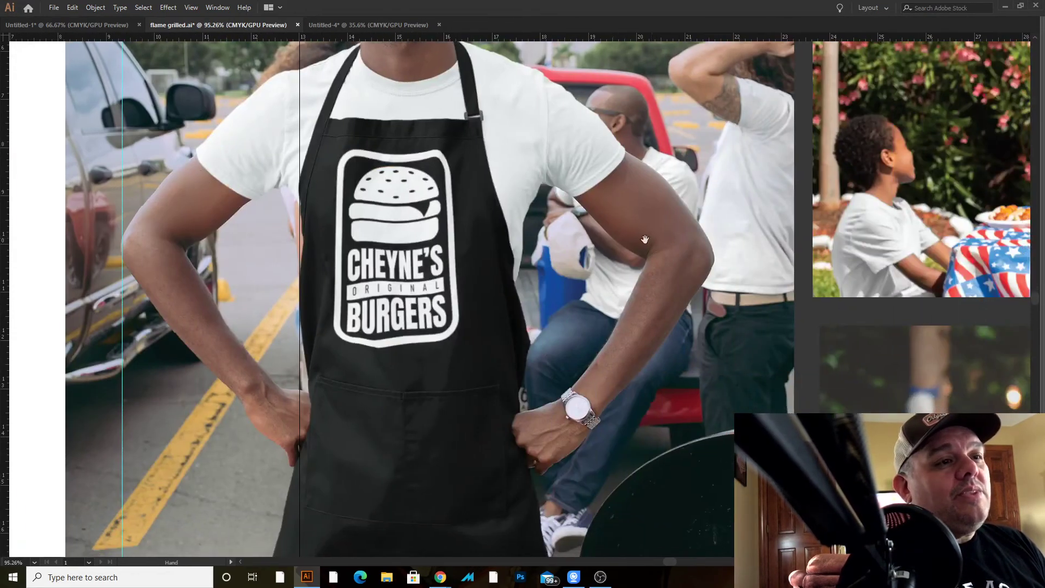
left_click_drag(647, 238, 593, 243)
left_click_drag(564, 278, 402, 284)
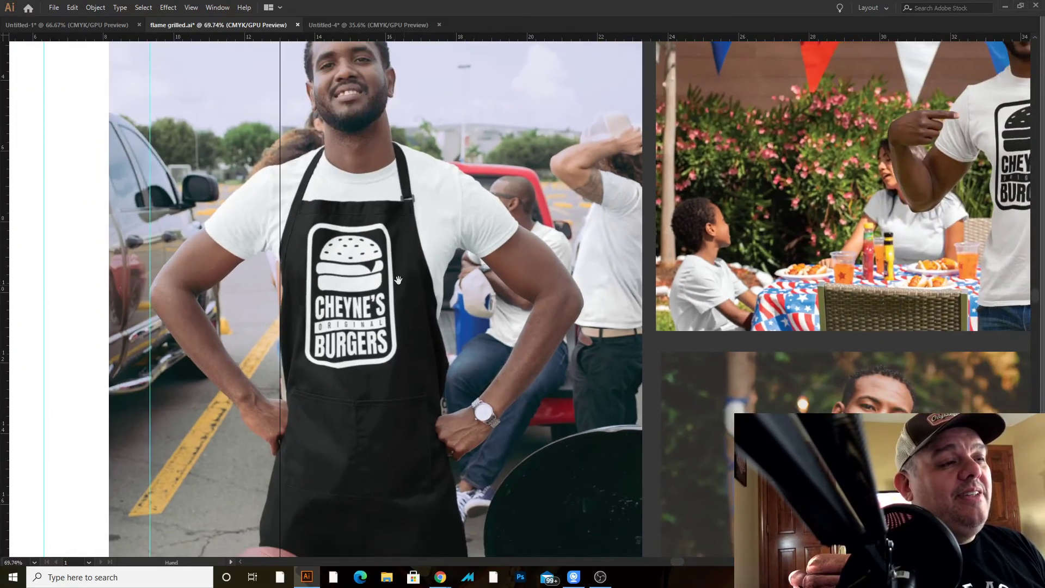
scroll(402, 283, "up", 3)
Examine the logo up close on the white, colored-print and black T-shirt mockups
left_click_drag(606, 317, 228, 310)
left_click_drag(651, 310, 273, 462)
scroll(273, 462, "up", 1)
scroll(569, 304, "up", 2)
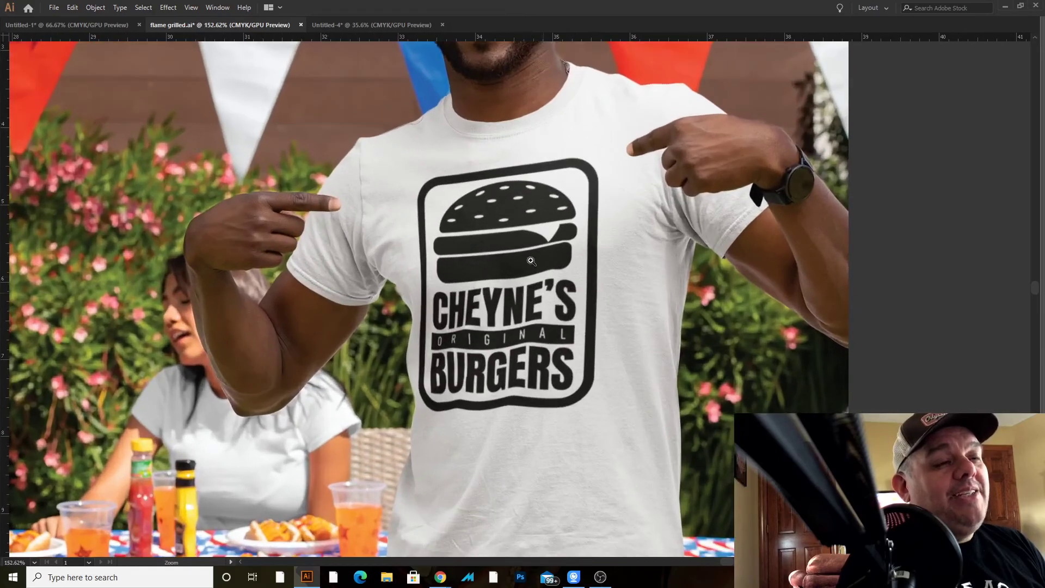
left_click_drag(531, 479, 460, 266)
left_click_drag(405, 545, 490, 255)
scroll(490, 255, "up", 4)
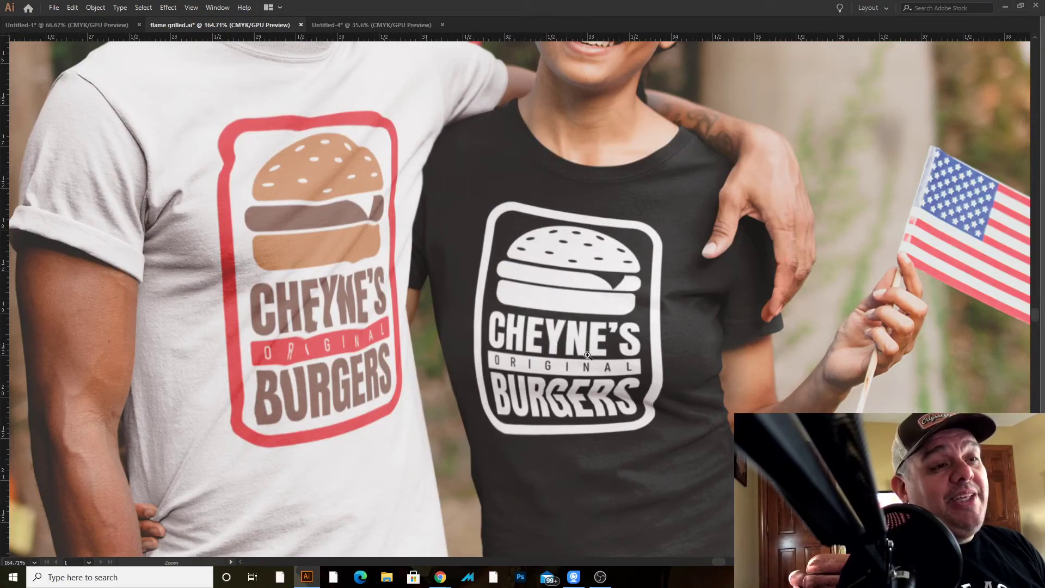
scroll(645, 425, "down", 6)
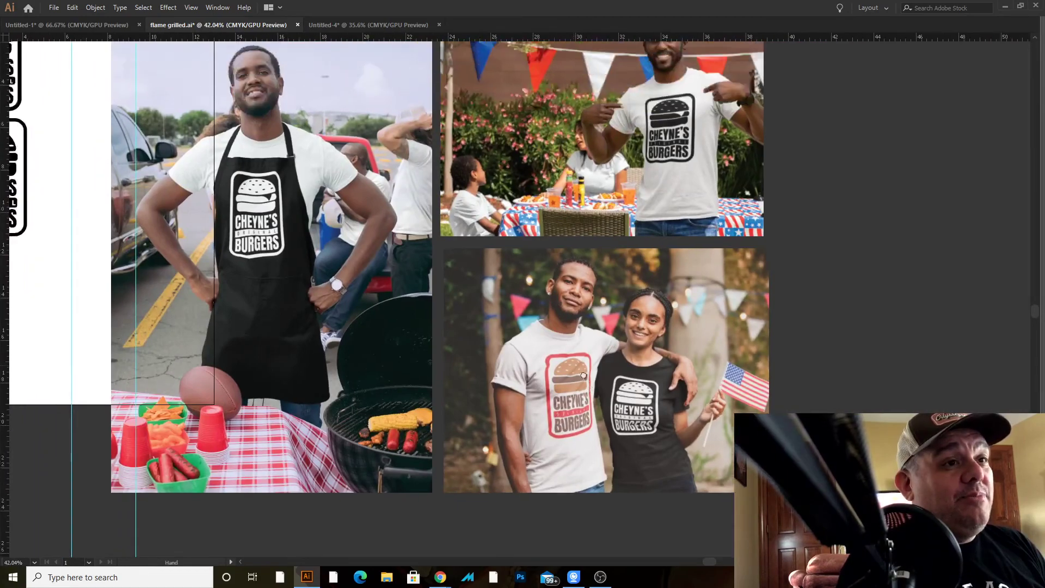
Move the colored logo onto the artboard directly below the new black logo
left_click_drag(583, 375, 664, 277)
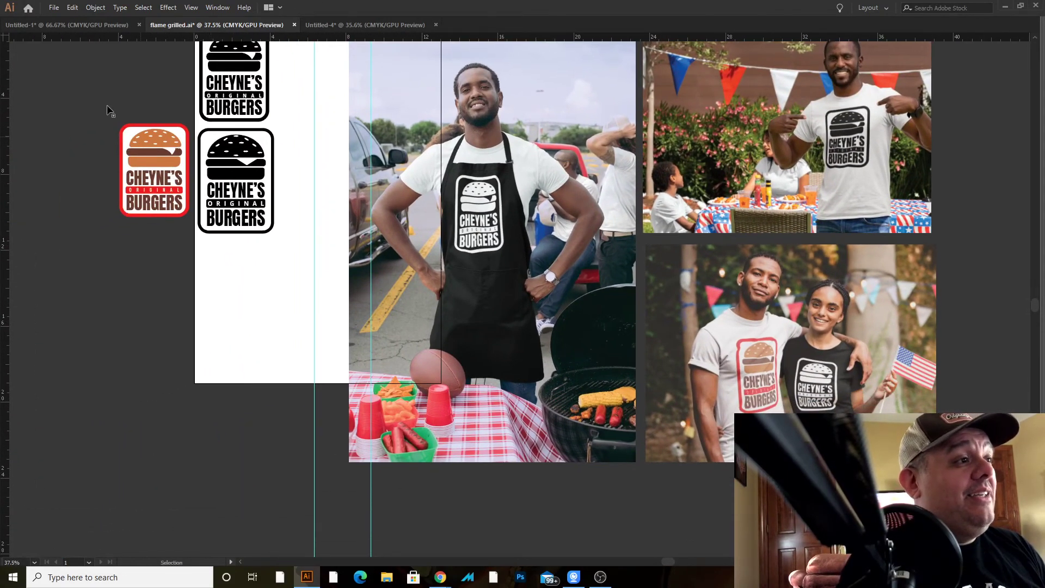
left_click_drag(172, 169, 252, 286)
left_click(283, 287)
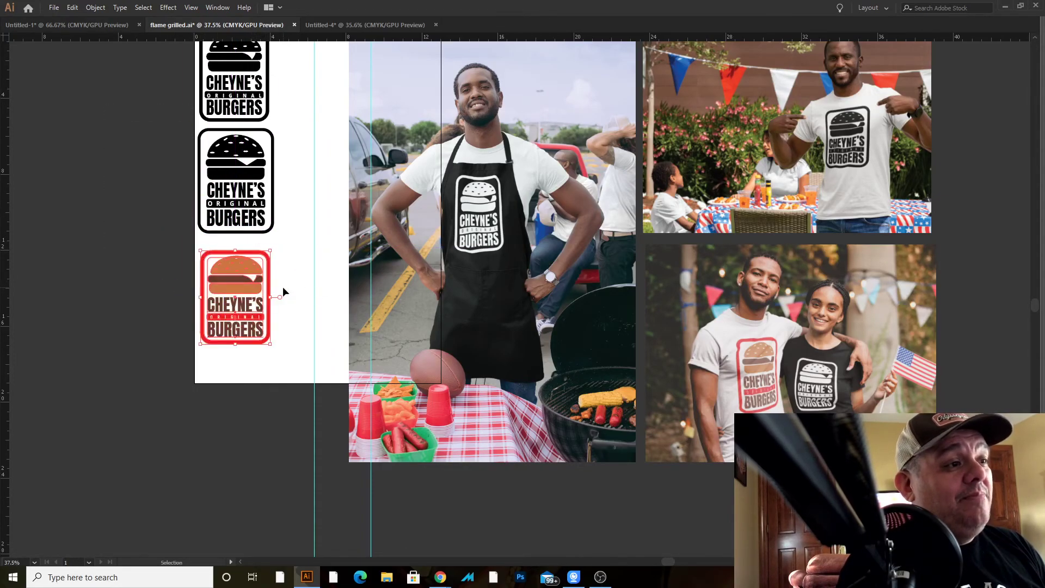
Replace the word CHEYNE'S in the colored logo with TONY'S
key("z")
left_click(242, 307)
left_click_drag(516, 290, 621, 362)
key("t")
left_click_drag(545, 296, 380, 285)
left_click(380, 285)
double_click(381, 285)
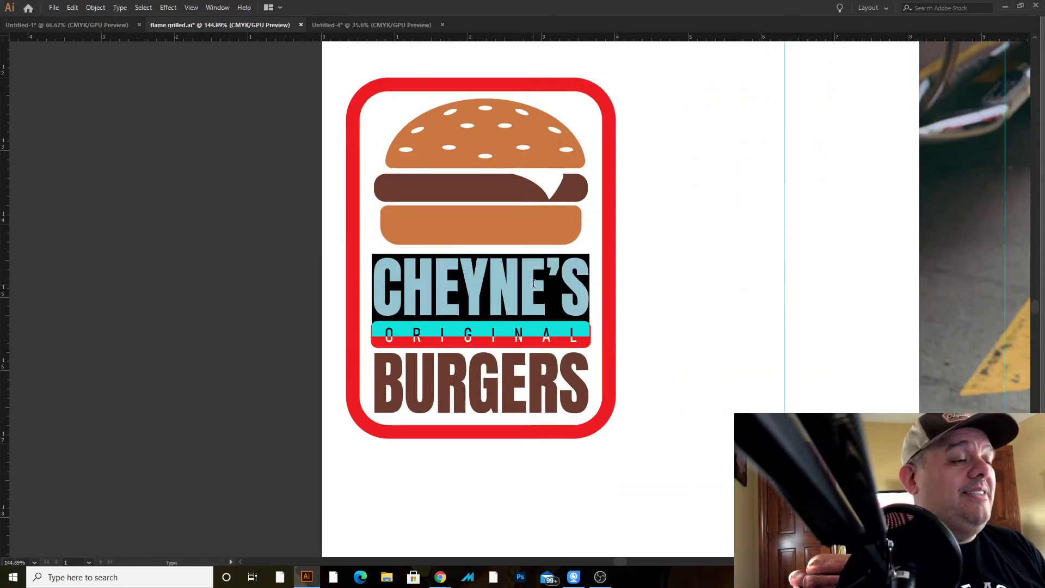
type("TONY'S")
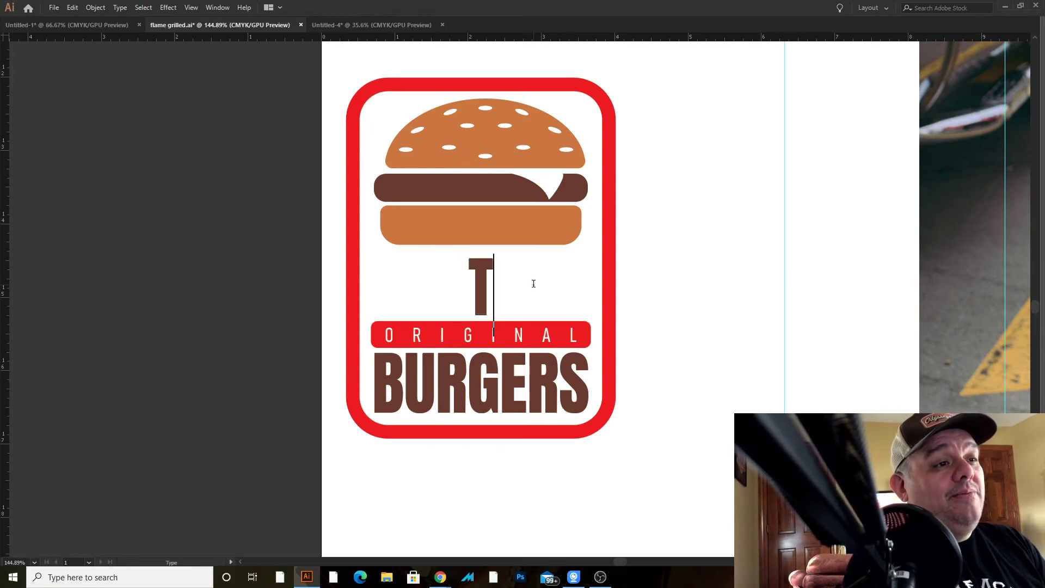
key("Escape")
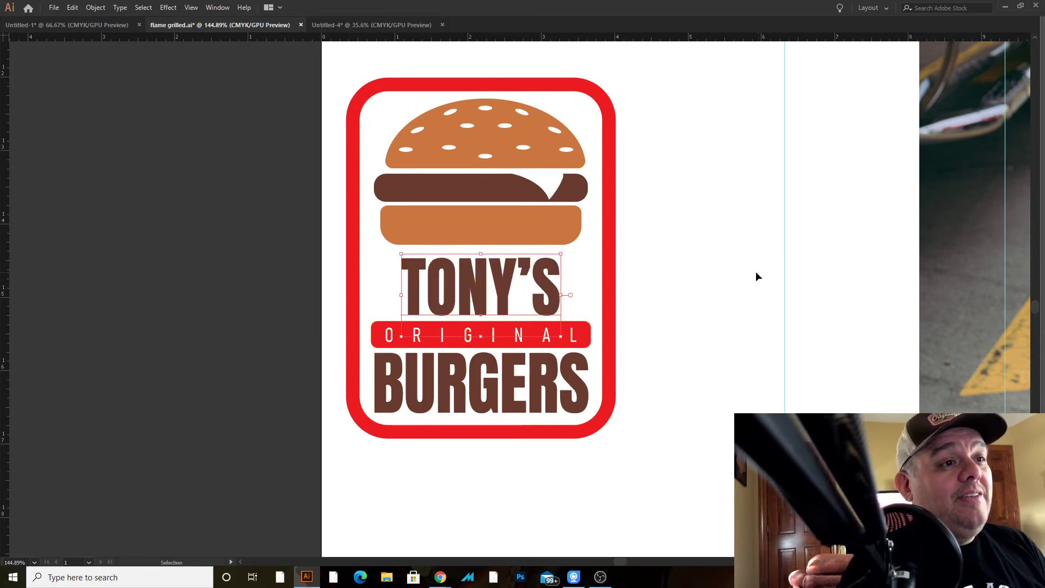
Enlarge TONY'S to match the width of BURGERS and move the burger up to make room
mouse_move(563, 255)
left_mouse_down()
mouse_move(592, 240)
mouse_move(567, 260)
left_mouse_up()
left_click(567, 199)
left_click_drag(561, 147, 559, 136)
Extend the red frame's top edge upward to clear the raised burger
key("ctrl+a")
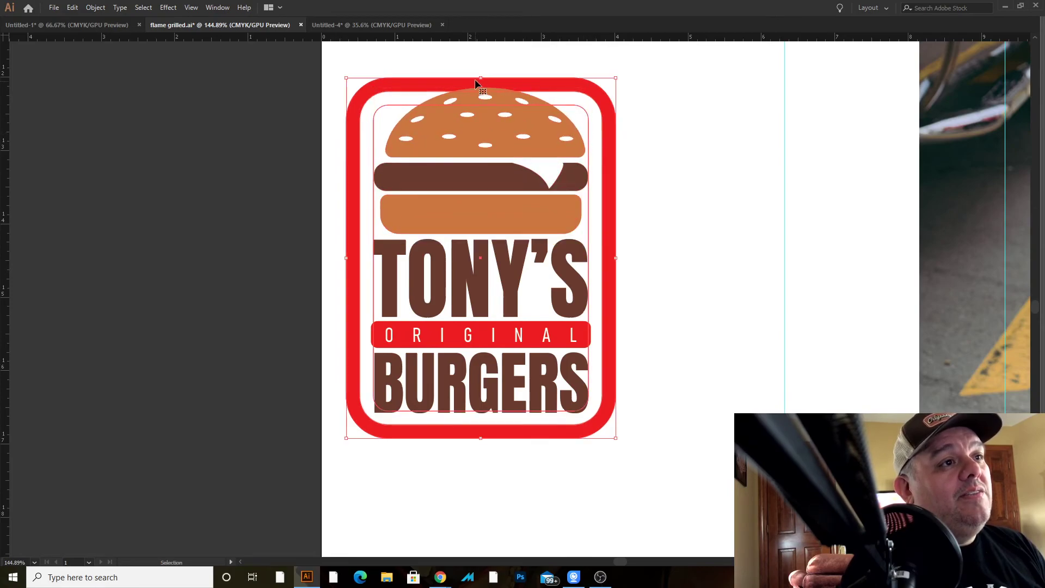
left_click_drag(484, 79, 481, 65)
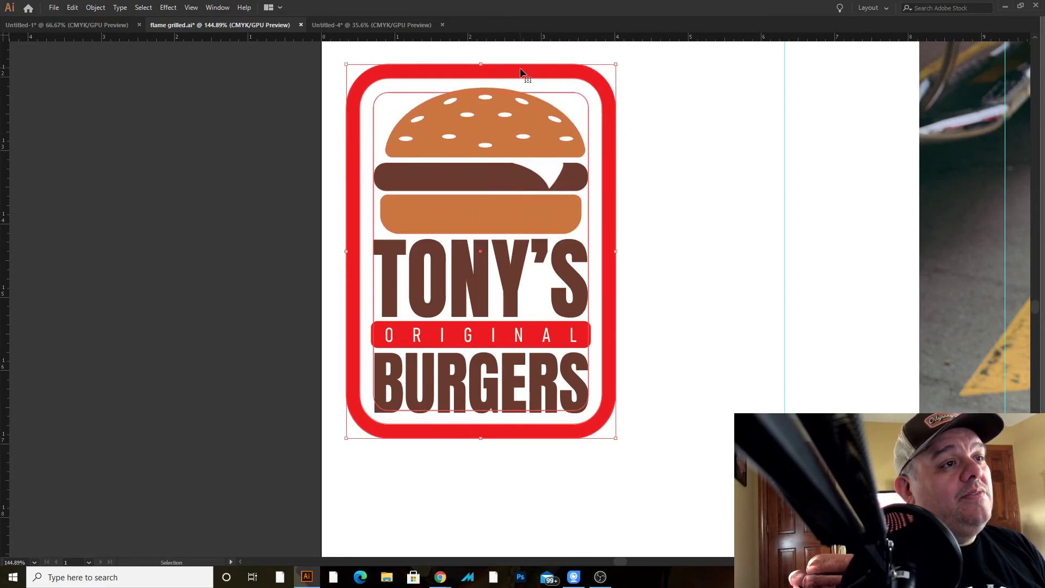
left_click(683, 143)
Nudge the colored burger slightly upward to widen its gap above TONY'S
left_click(512, 216)
key("Up")
key("Up")
key("Up")
key("Up")
key("Up")
key("Up")
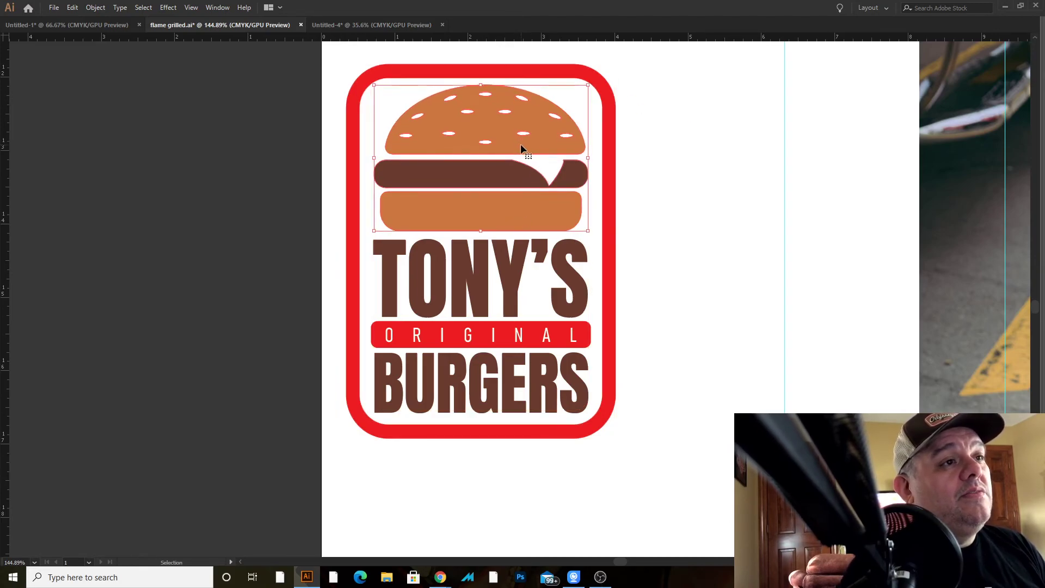
Replace the word ORIGINAL in the colored logo's red bar with BACKYARD
left_click(720, 253)
key("z")
left_click_drag(682, 294, 647, 243)
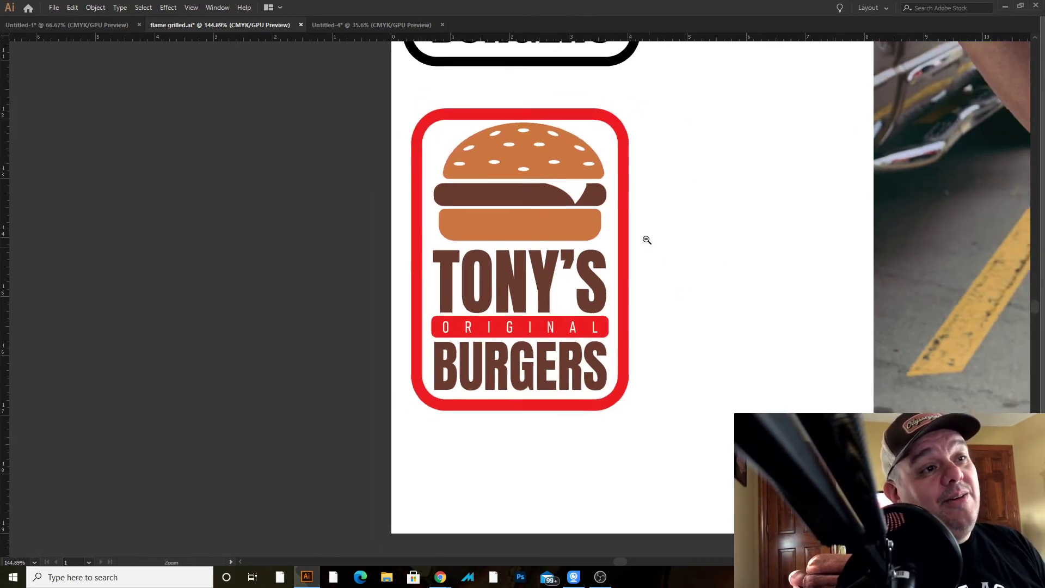
left_click_drag(649, 358, 600, 306)
left_click(497, 278)
key("t")
left_click_drag(378, 237, 633, 240)
type("BACKYARD")
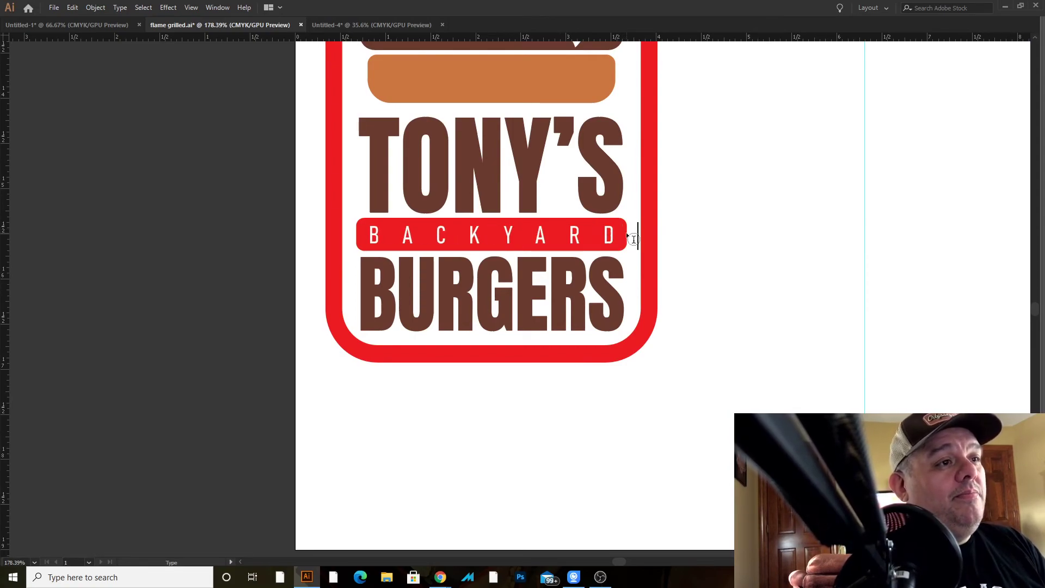
key("Escape")
left_click(796, 386)
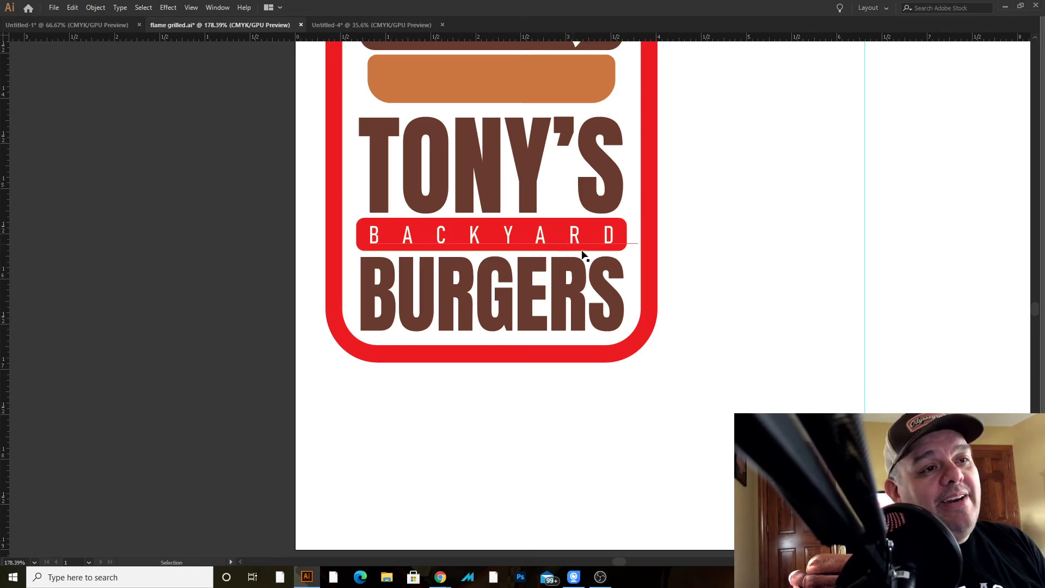
Compare the edited TONY'S BACKYARD BURGERS logo with the black logos and the apron mockup
key("z")
left_click(718, 320)
left_click_drag(756, 251, 385, 407)
left_click_drag(668, 373, 425, 290)
scroll(425, 290, "right", 1)
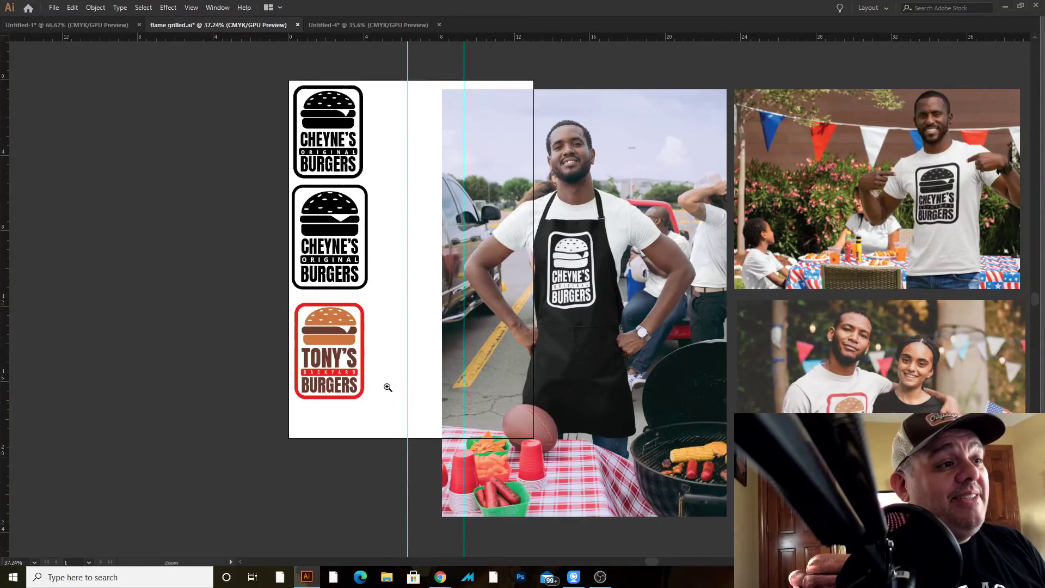
scroll(392, 334, "up", 2)
left_click_drag(392, 334, 391, 335)
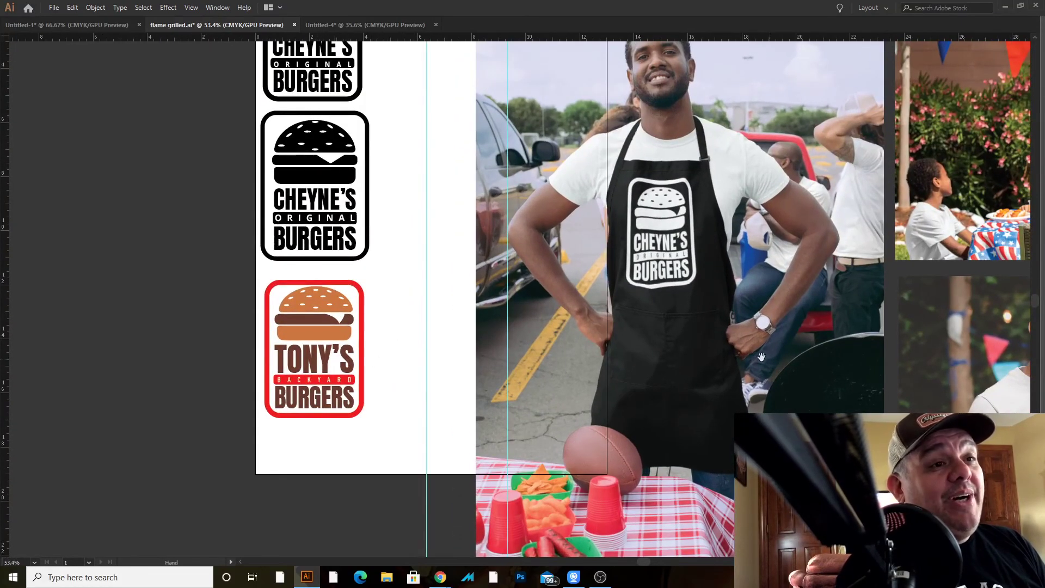
left_click_drag(672, 363, 410, 367)
left_click_drag(532, 320, 514, 343)
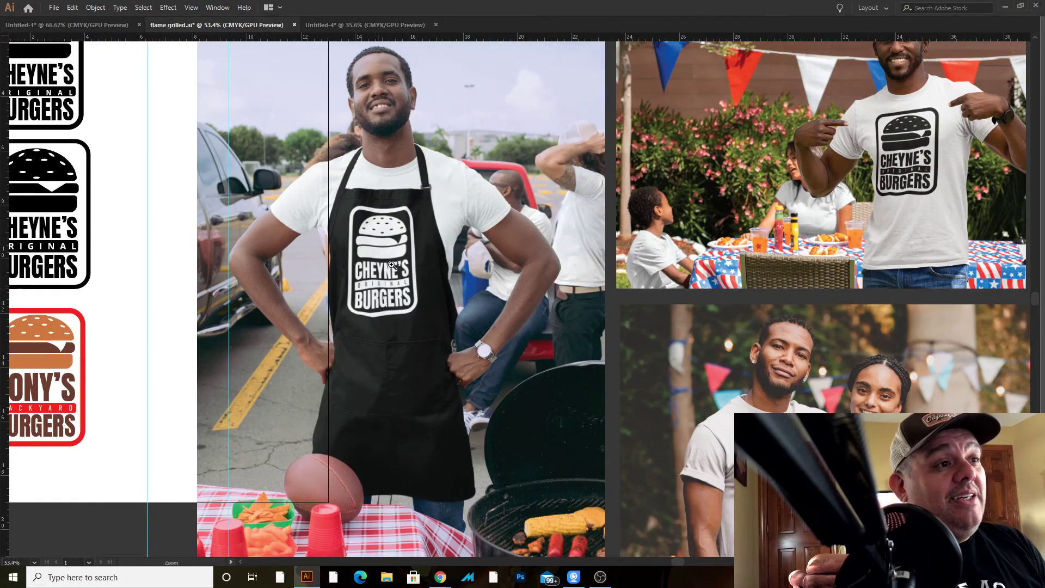
scroll(466, 243, "right", 3)
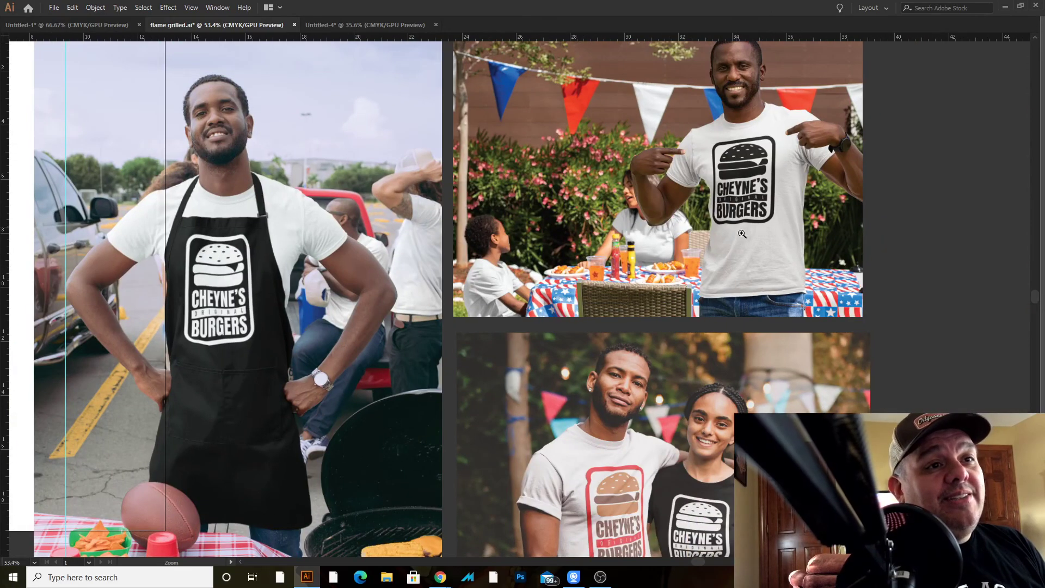
Examine the T-shirt mockups, including a close view of the white logo on the black shirt
scroll(722, 193, "down", 2)
scroll(723, 193, "down", 1)
key("z")
left_click_drag(674, 390, 746, 388)
left_click(746, 388, "alt")
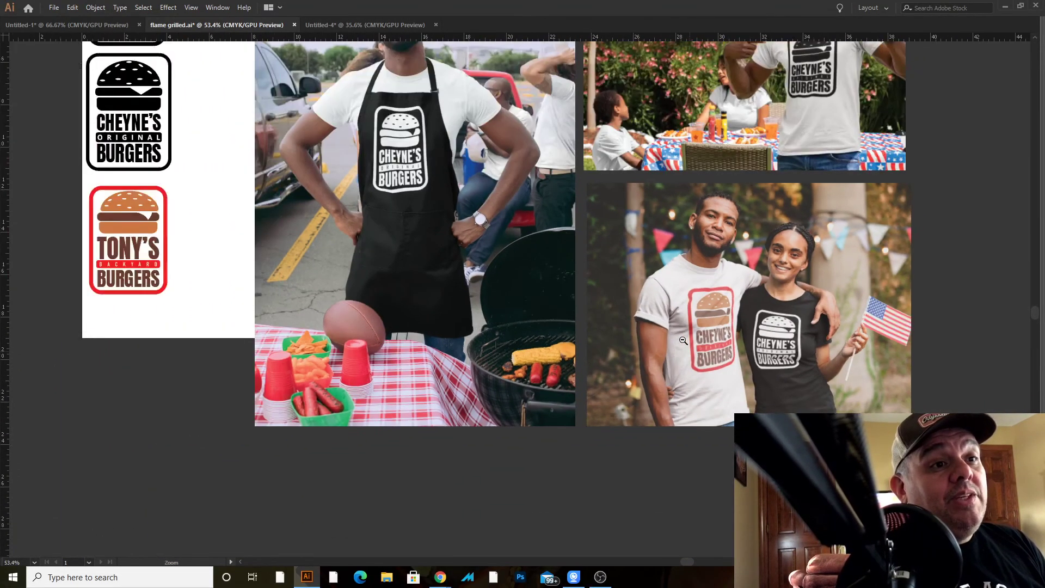
left_click_drag(703, 346, 738, 369)
left_click_drag(839, 366, 915, 366)
left_click_drag(602, 317, 535, 260)
left_click_drag(758, 355, 706, 324)
scroll(678, 296, "up", 6)
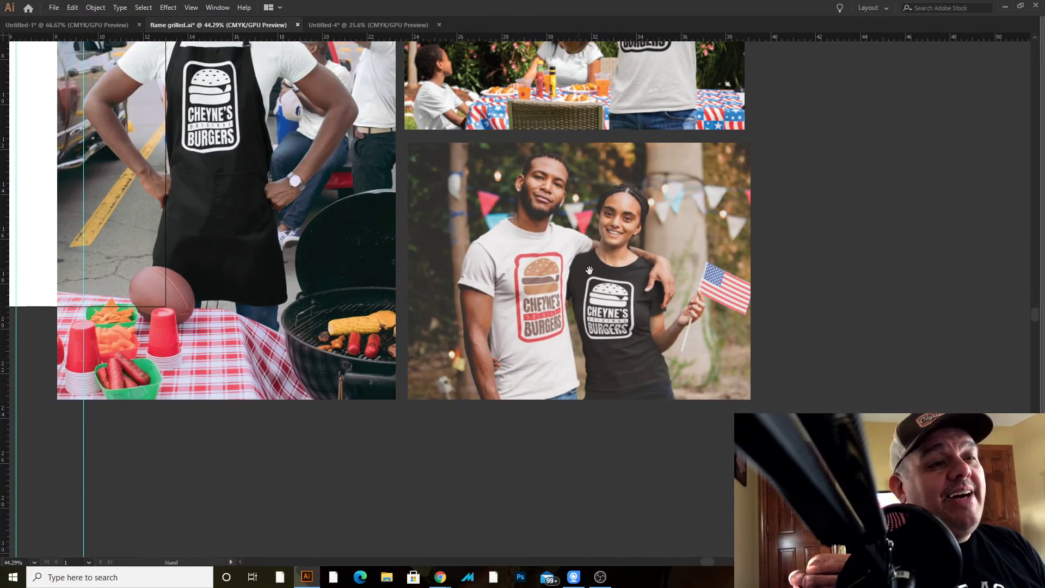
scroll(677, 296, "down", 3)
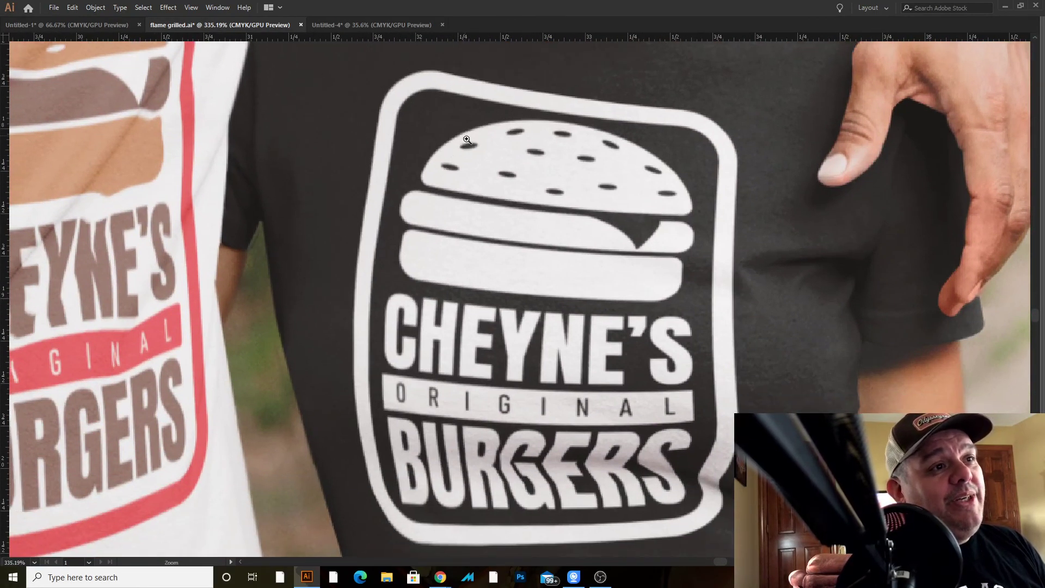
scroll(600, 227, "down", 5)
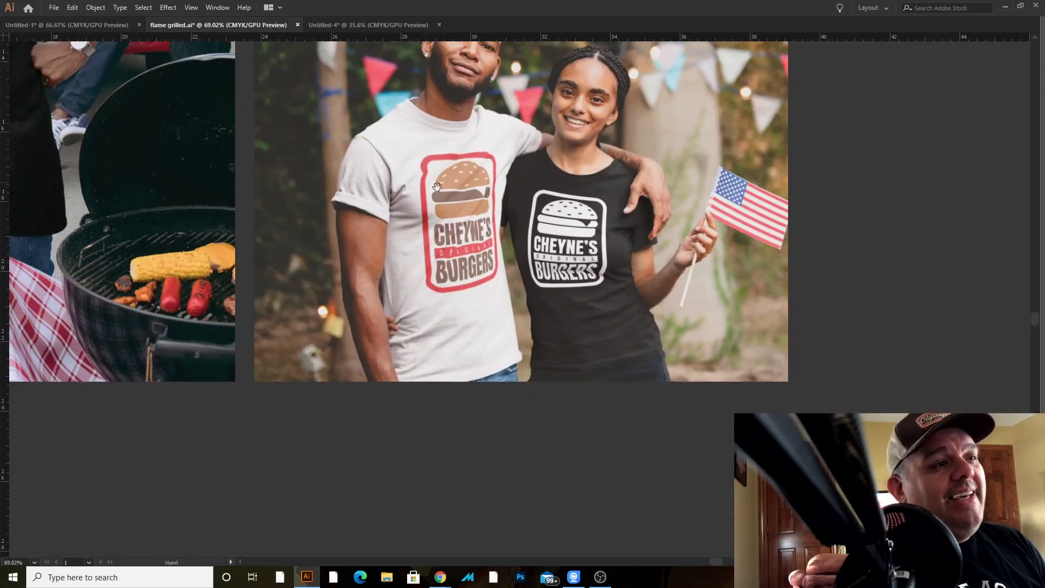
Inspect the recreated black CHEYNE'S logo up close and review all logo versions alongside the three mockups
left_click_drag(437, 187, 1006, 375)
left_click_drag(186, 199, 623, 284)
left_click_drag(484, 167, 474, 258)
scroll(488, 235, "up", 5)
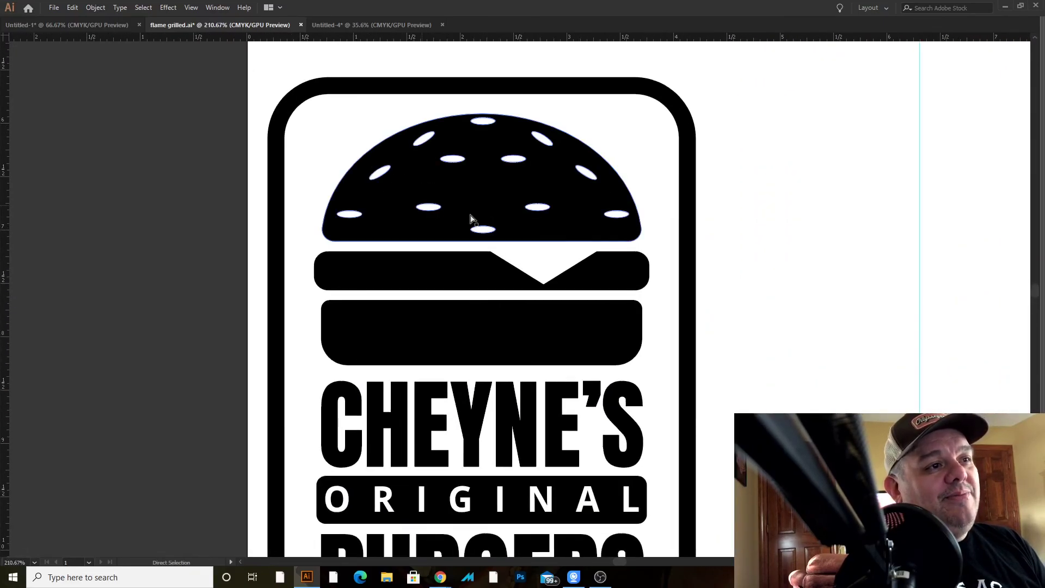
scroll(751, 315, "down", 3)
left_click_drag(728, 288, 329, 165)
scroll(735, 258, "down", 2)
left_click_drag(901, 262, 558, 242)
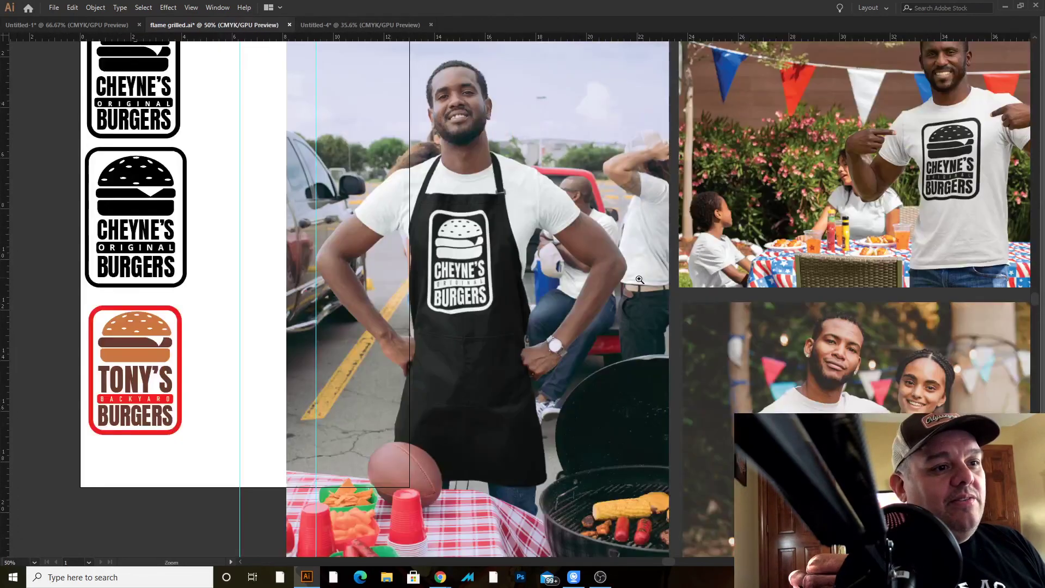
scroll(635, 277, "down", 2)
left_click_drag(658, 248, 530, 212)
left_click_drag(327, 61, 807, 508)
key("ctrl+shift+a")
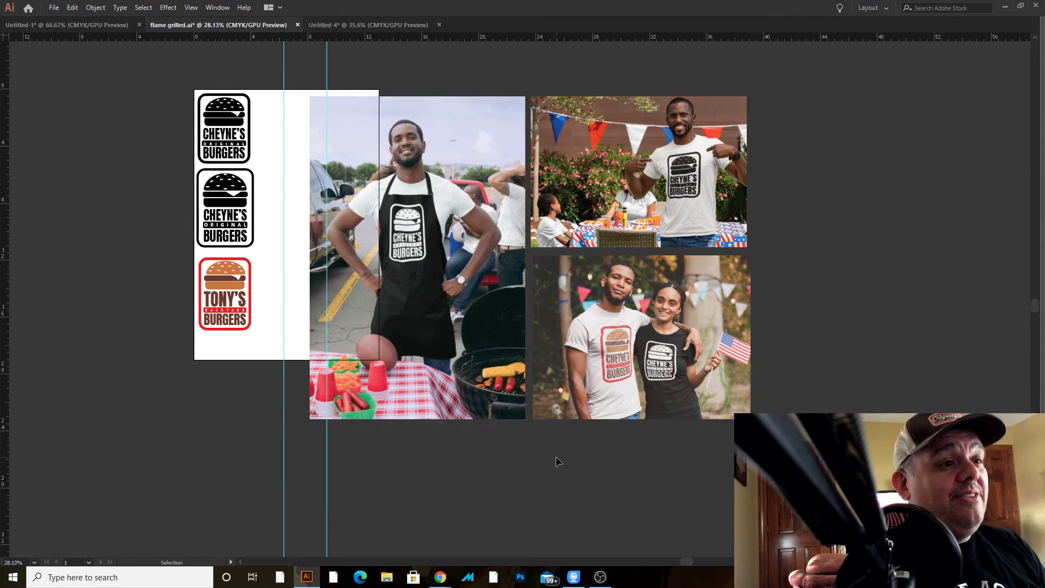